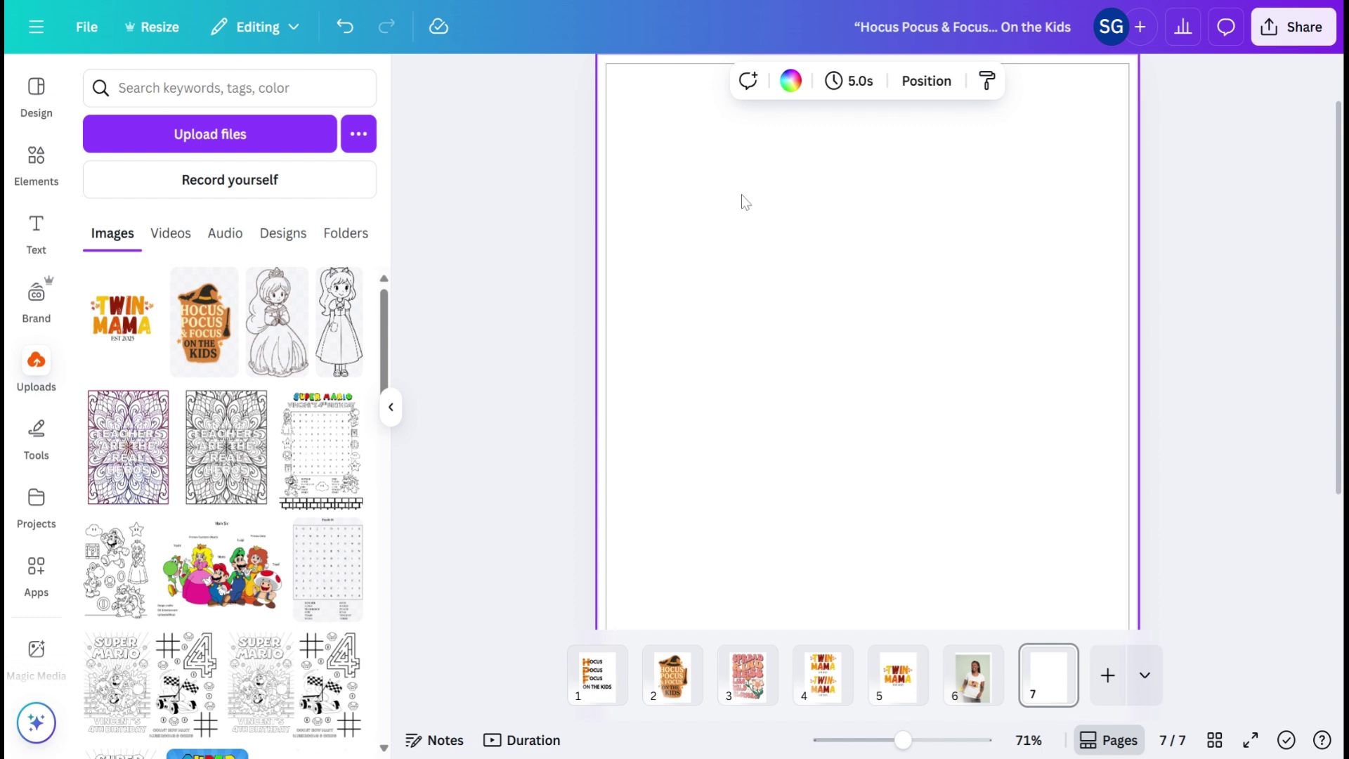
Browse the photo results for the 'fall' search in Elements.
{"action": "scroll", "coordinate": [741, 195], "scroll_direction": "up", "scroll_amount": 1}
{"action": "scroll", "coordinate": [741, 195], "scroll_direction": "down", "scroll_amount": 2}
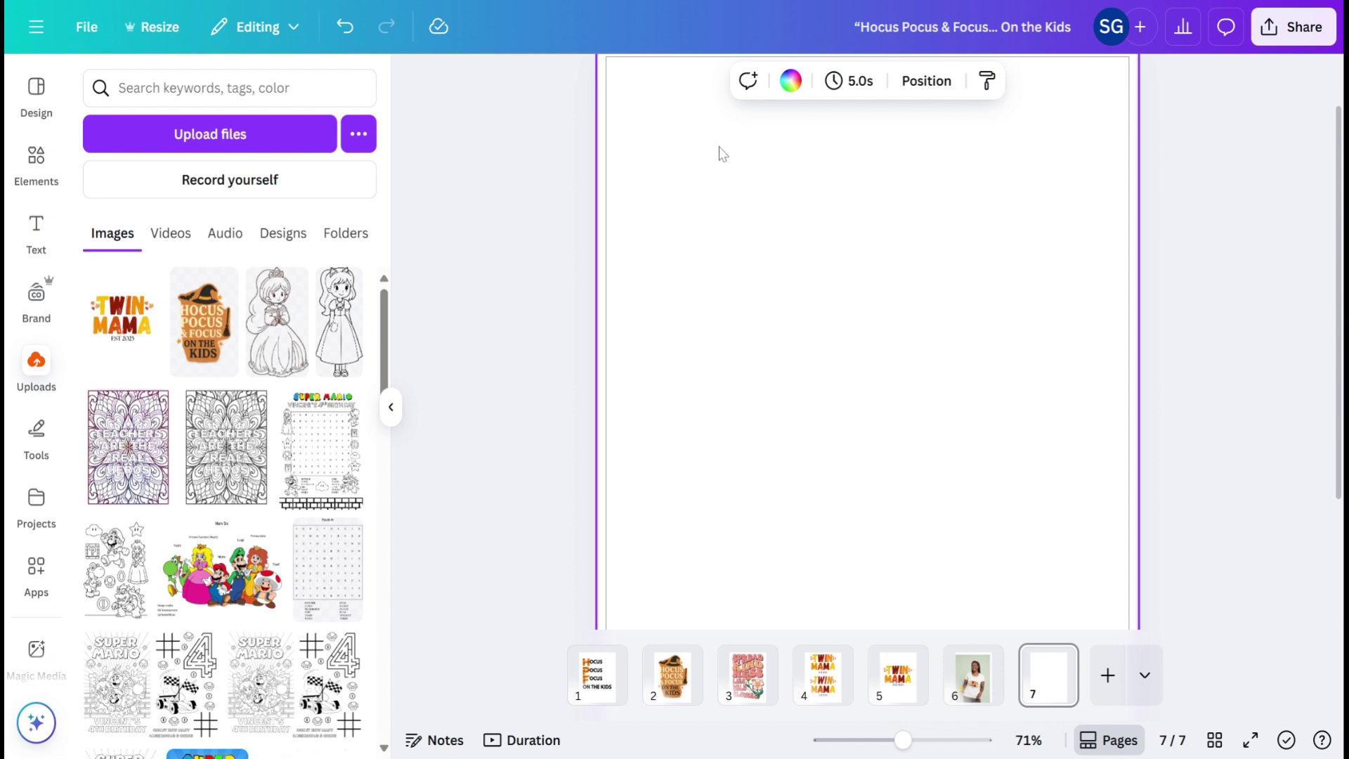
{"action": "scroll", "coordinate": [719, 154], "scroll_direction": "up", "scroll_amount": 1}
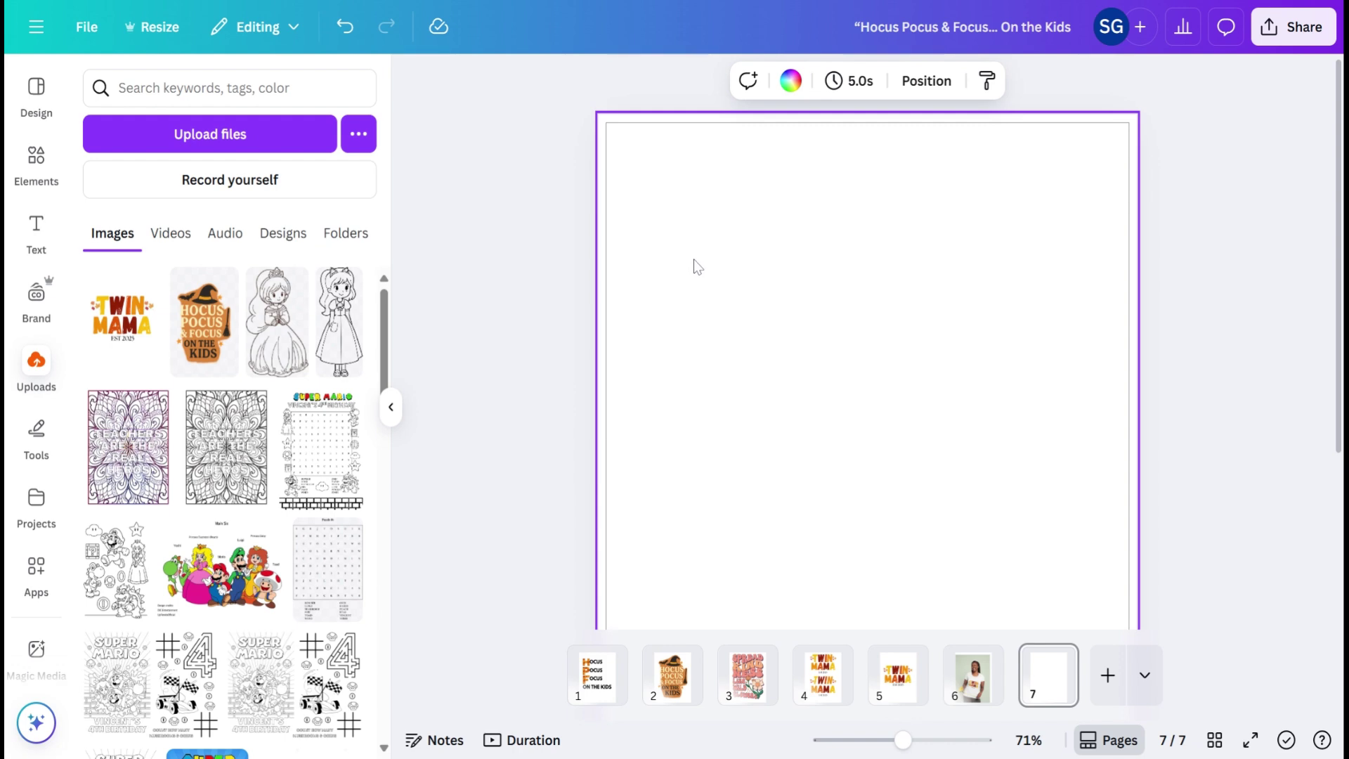
{"action": "scroll", "coordinate": [694, 260], "scroll_direction": "down", "scroll_amount": 1}
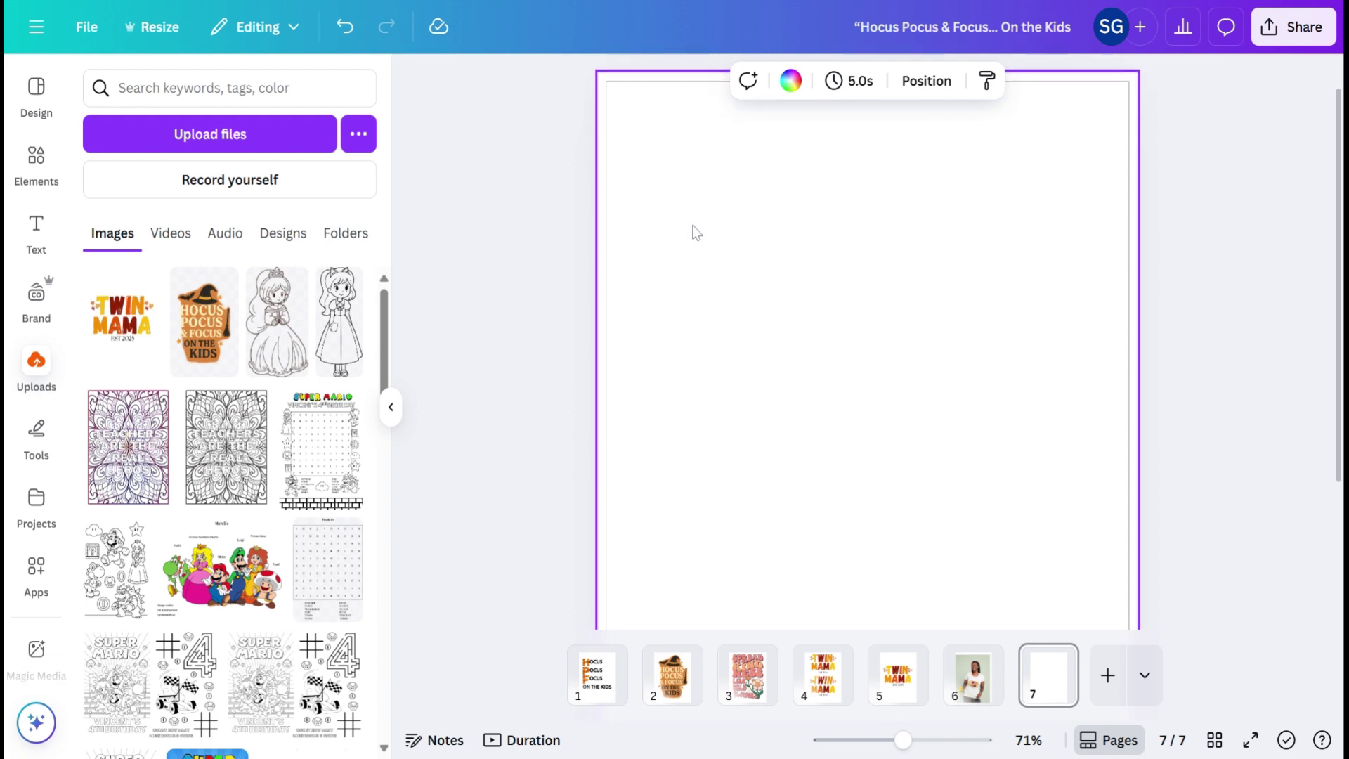
{"action": "left_click", "coordinate": [38, 184]}
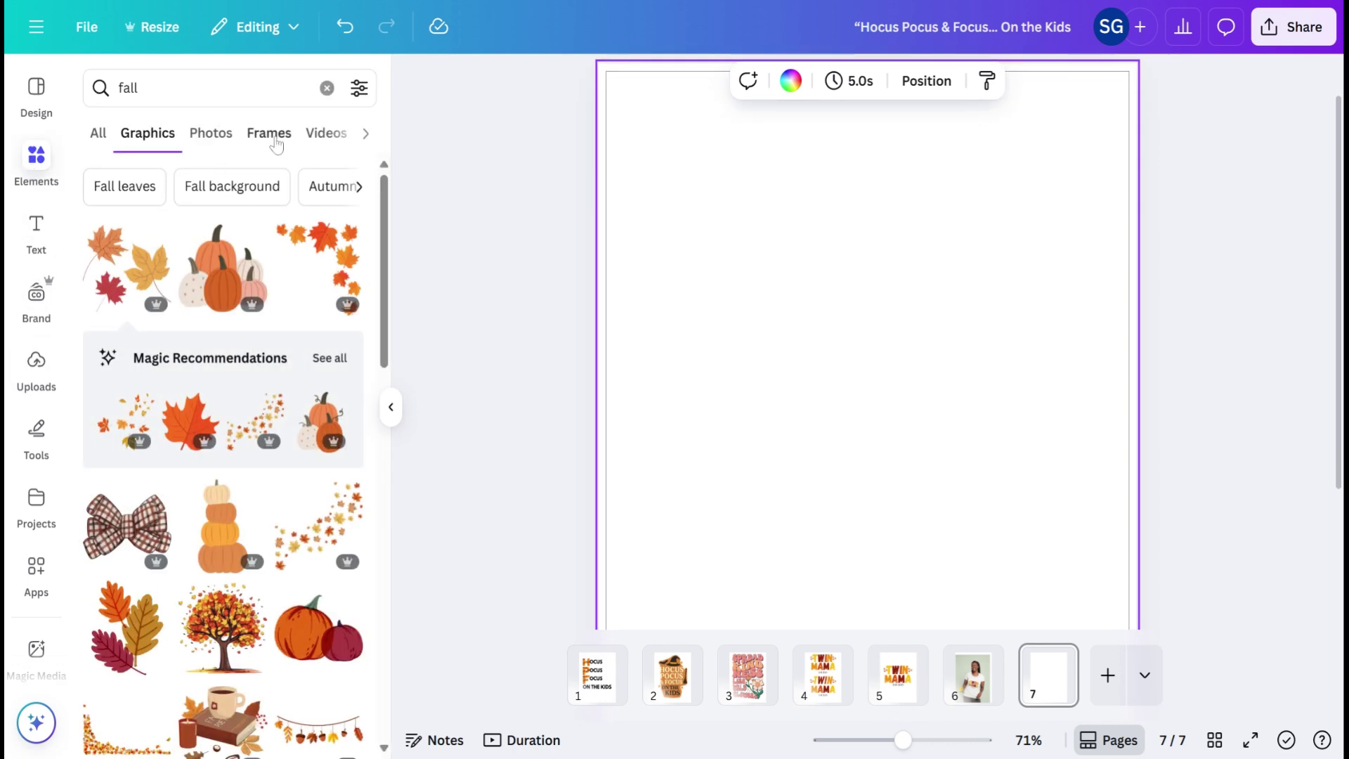
{"action": "left_click", "coordinate": [208, 137]}
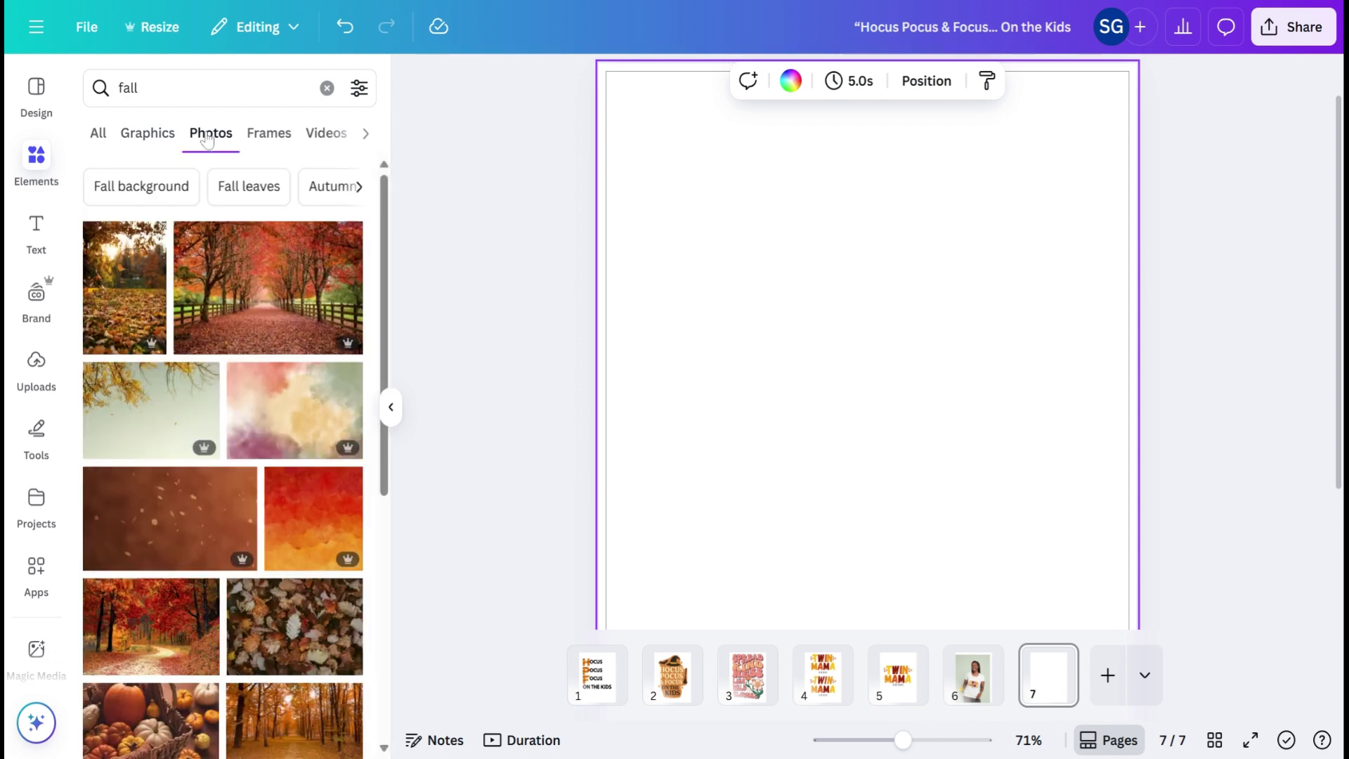
{"action": "scroll", "coordinate": [181, 414], "scroll_direction": "down", "scroll_amount": 8}
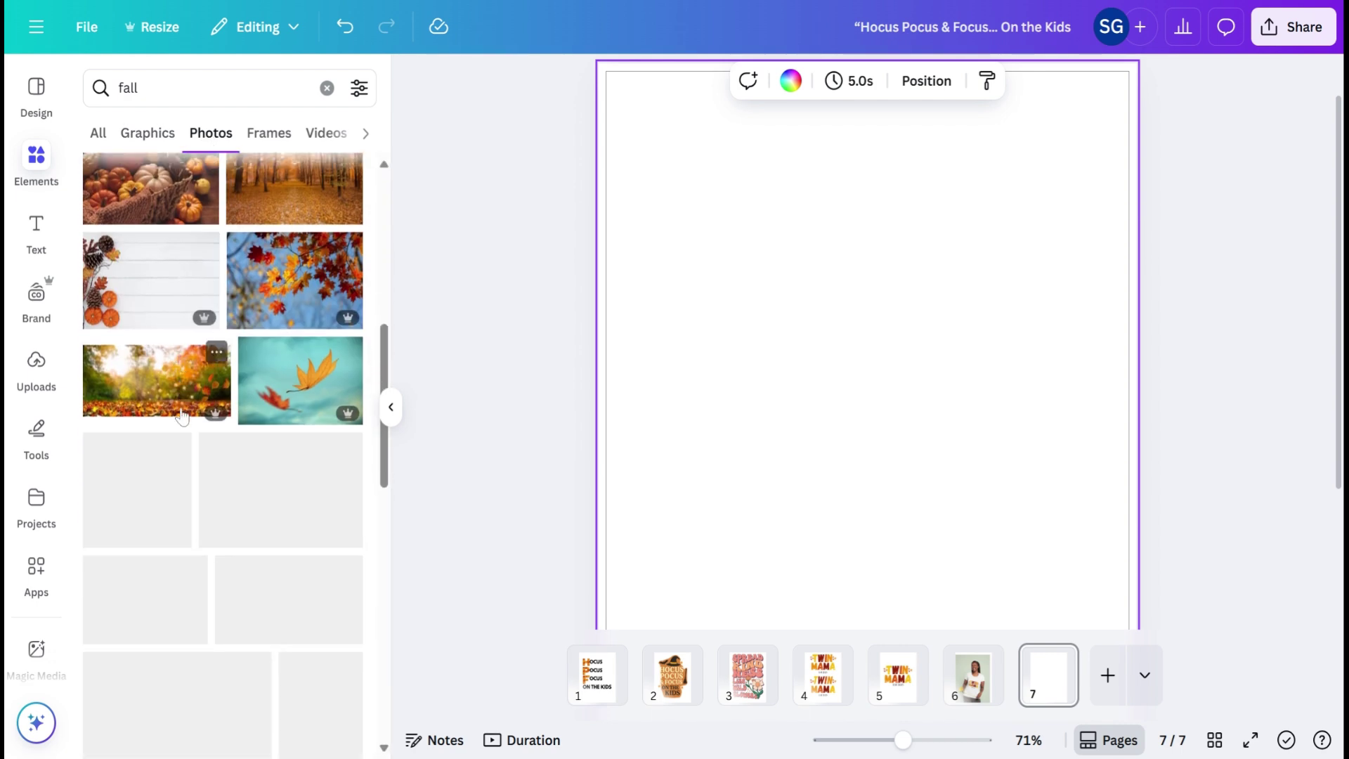
{"action": "scroll", "coordinate": [181, 414], "scroll_direction": "down", "scroll_amount": 3}
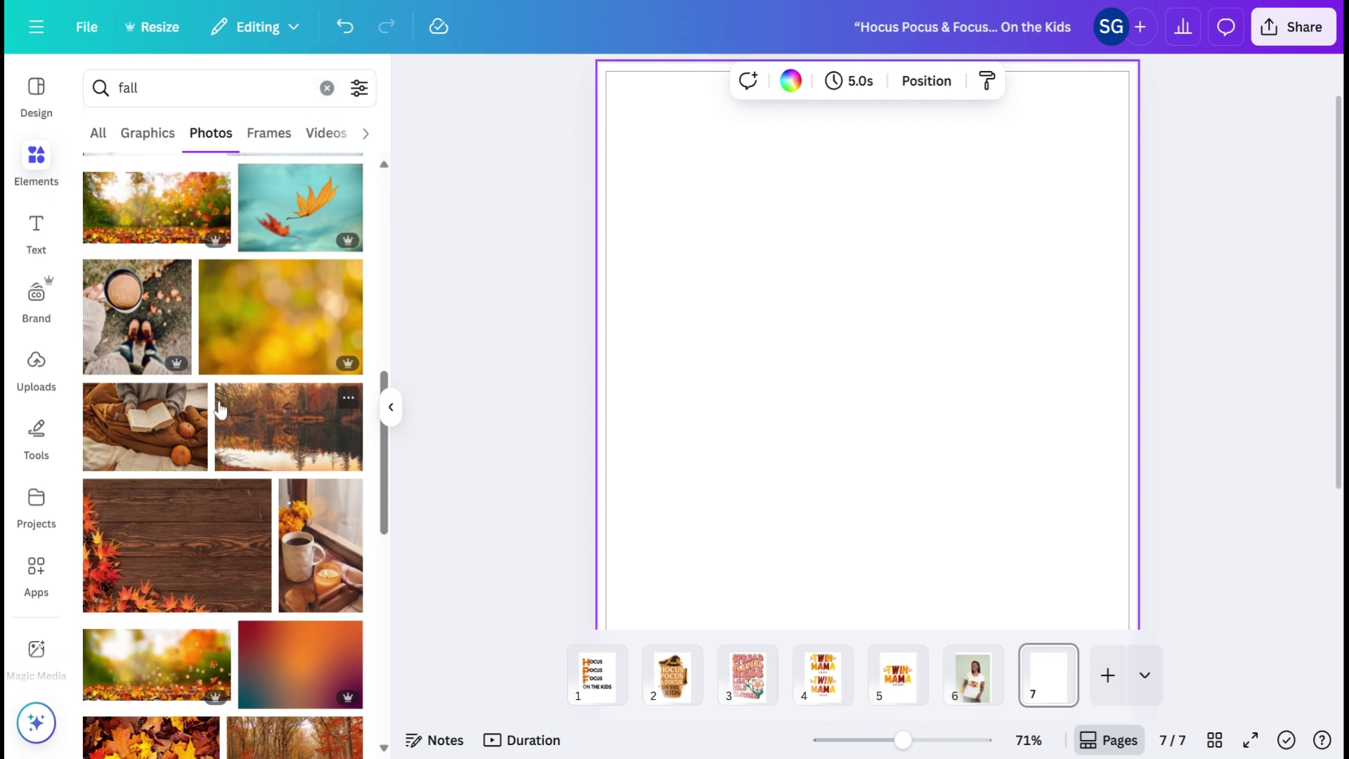
{"action": "scroll", "coordinate": [218, 410], "scroll_direction": "down", "scroll_amount": 4}
{"action": "scroll", "coordinate": [219, 408], "scroll_direction": "down", "scroll_amount": 6}
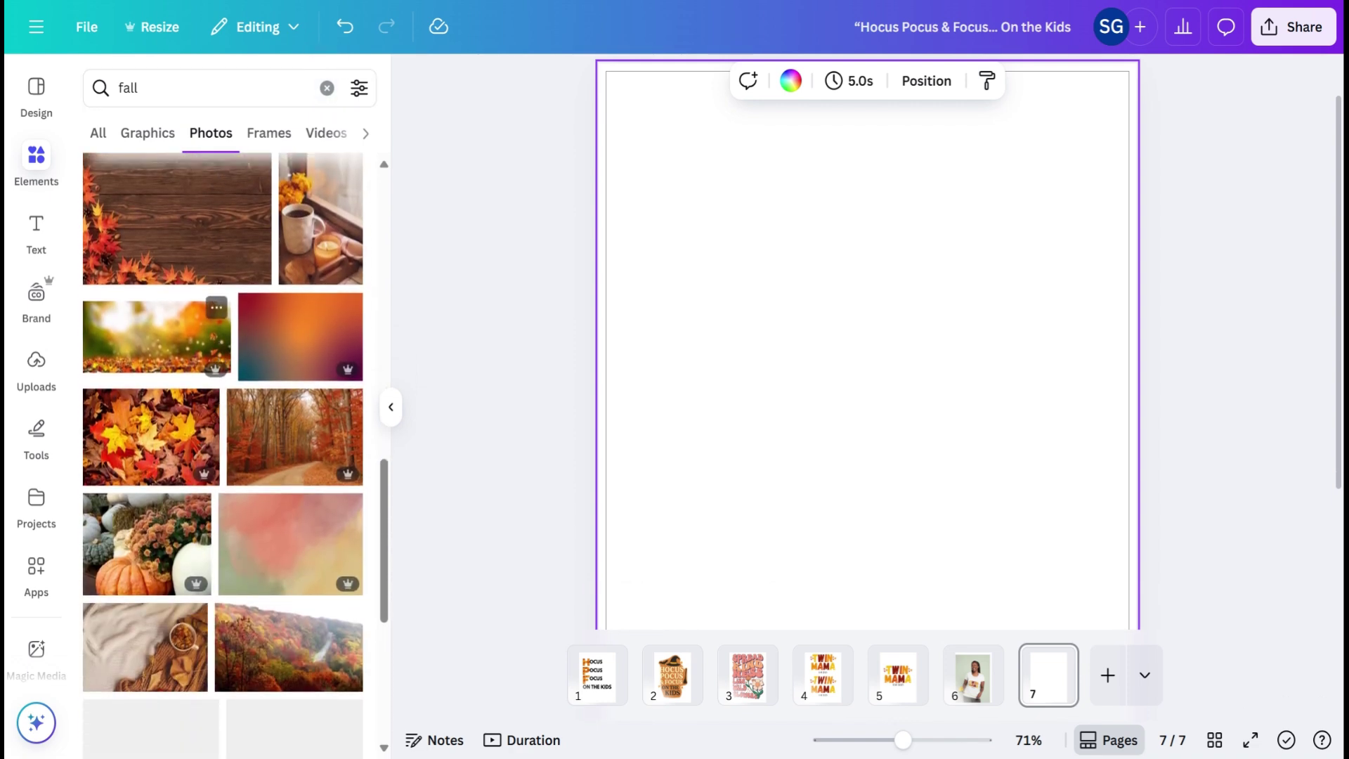
{"action": "scroll", "coordinate": [219, 409], "scroll_direction": "up", "scroll_amount": 4}
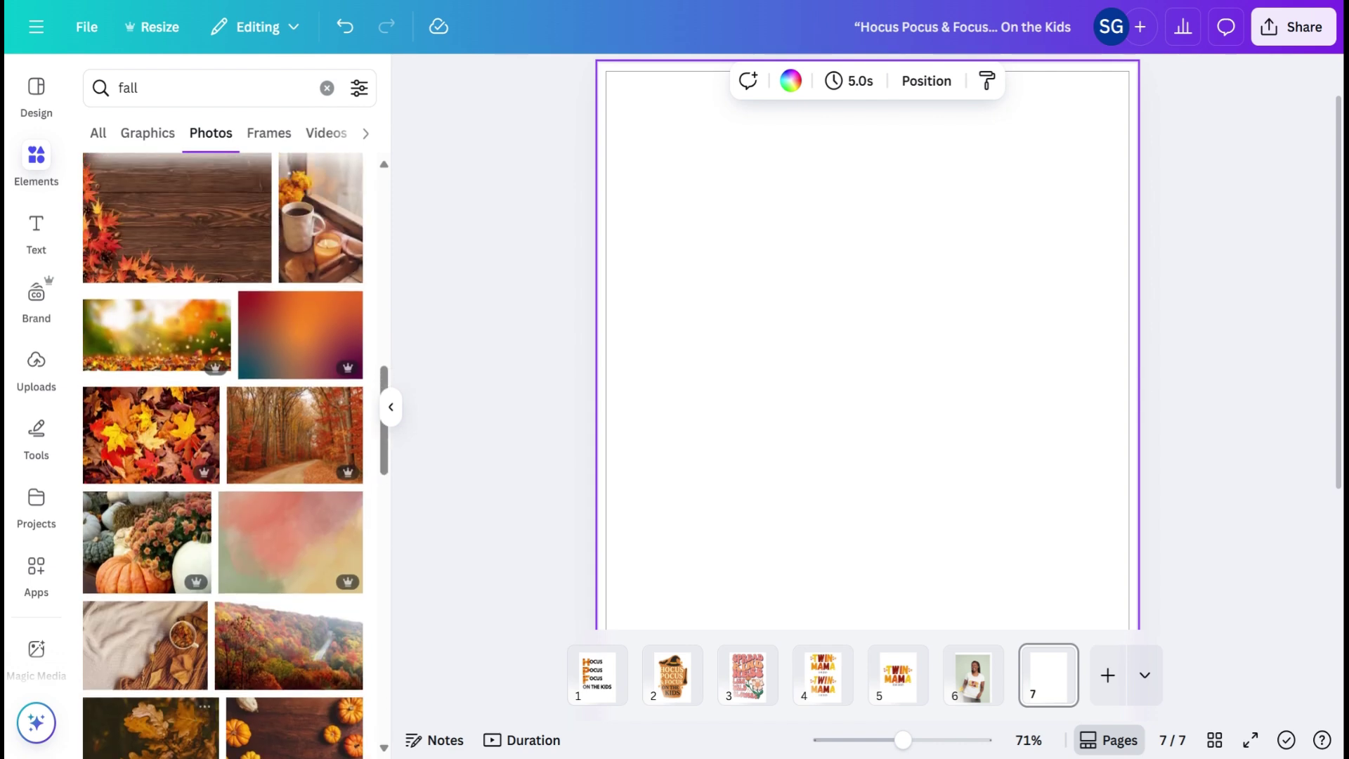
Search Elements for 'woman' and show all the photo results.
{"action": "left_click", "coordinate": [326, 88]}
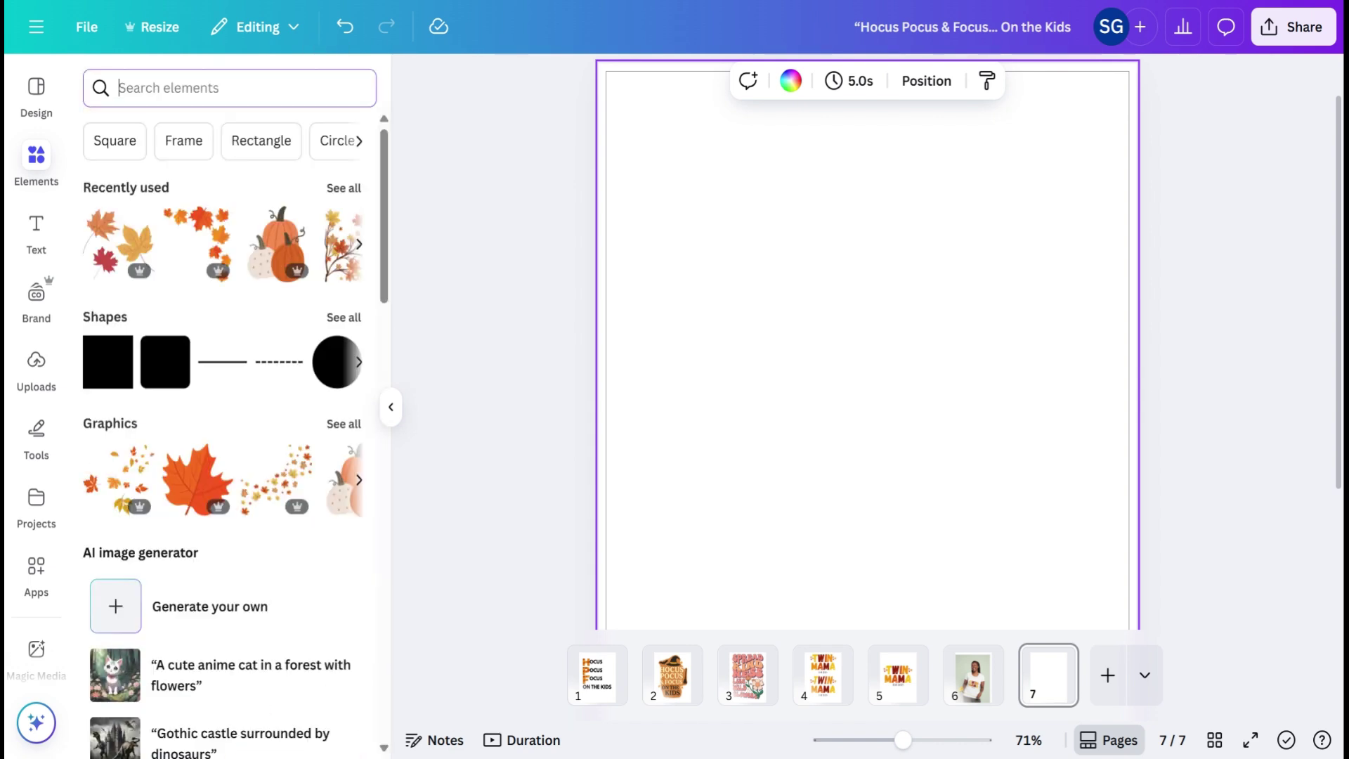
{"action": "type", "text": "woman"}
{"action": "key", "text": "Return"}
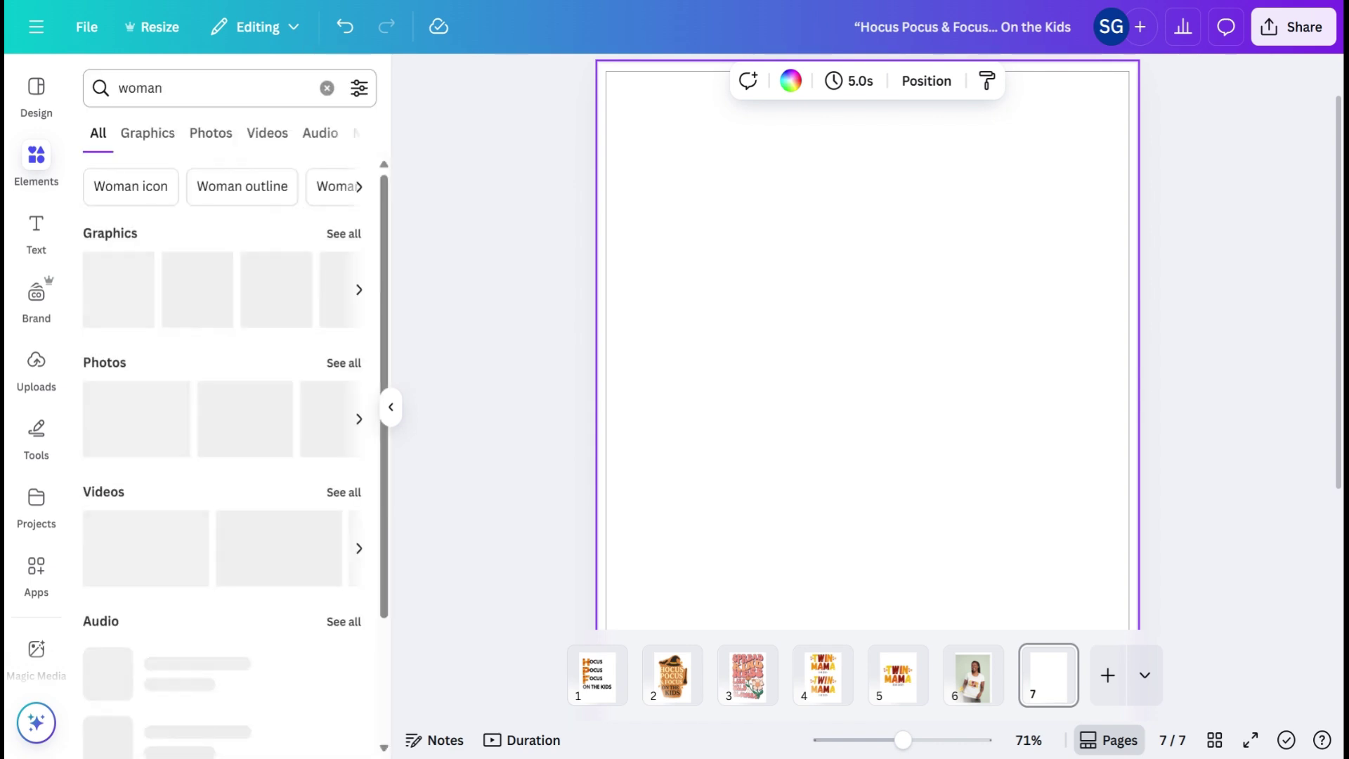
{"action": "left_click", "coordinate": [341, 363]}
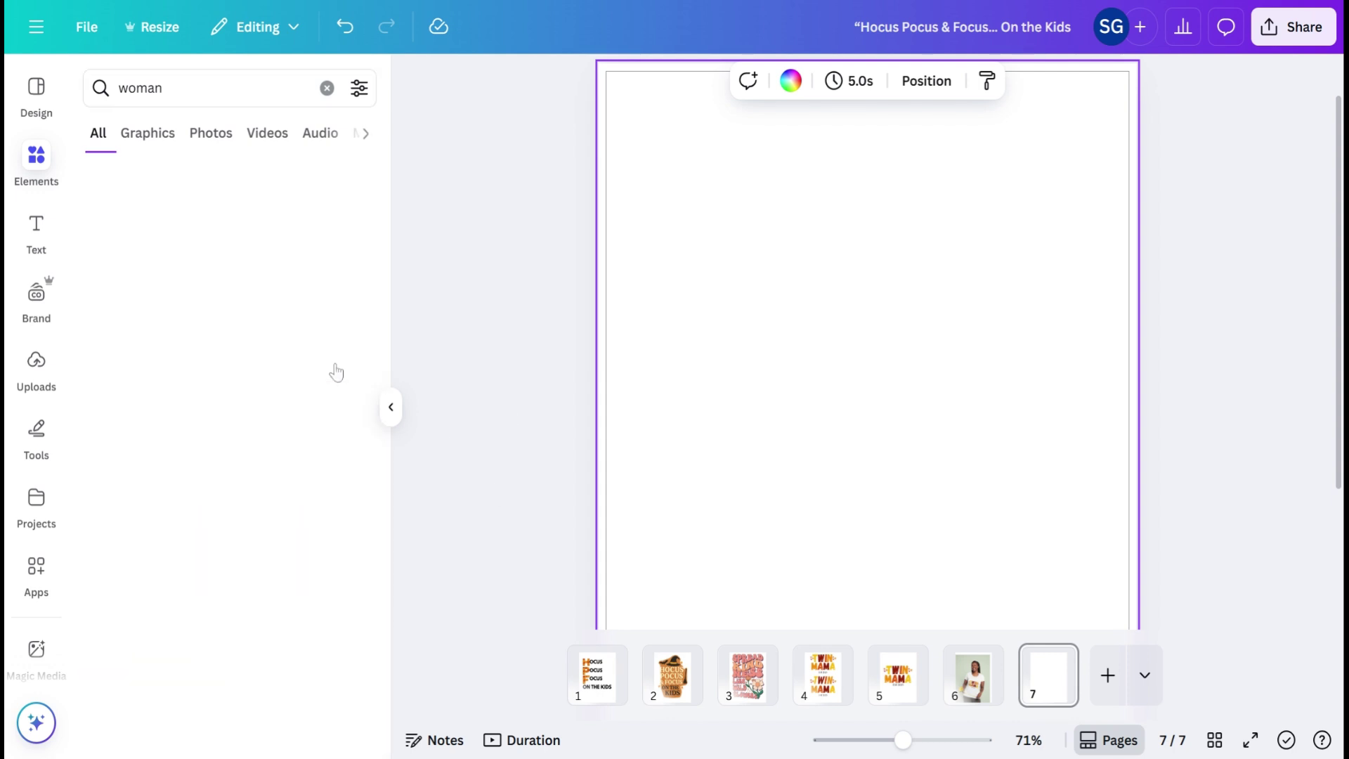
{"action": "scroll", "coordinate": [245, 428], "scroll_direction": "down", "scroll_amount": 3}
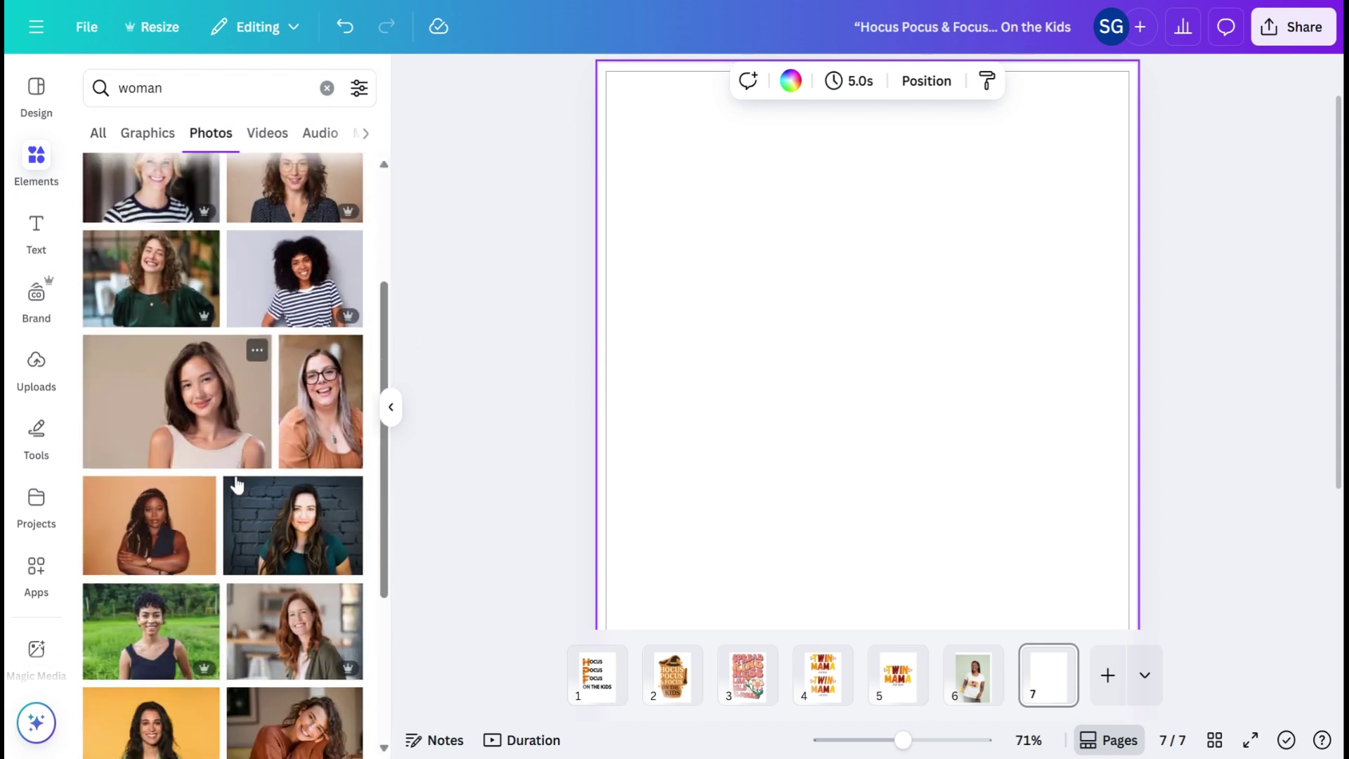
{"action": "scroll", "coordinate": [236, 485], "scroll_direction": "up", "scroll_amount": 1}
Add the striped-shirt woman photo to page 7 and enlarge it across the page.
{"action": "left_click", "coordinate": [302, 358]}
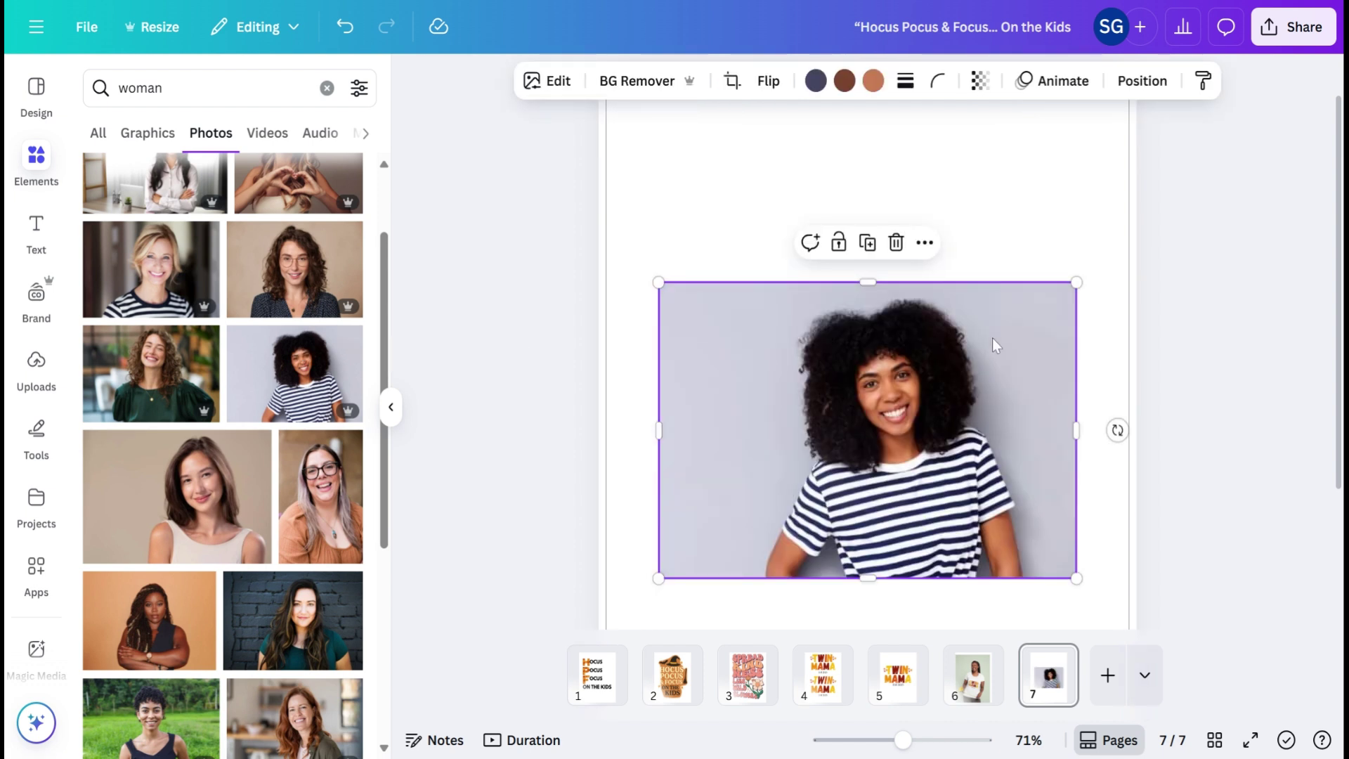
{"action": "left_click_drag", "start_coordinate": [1076, 283], "coordinate": [1198, 196]}
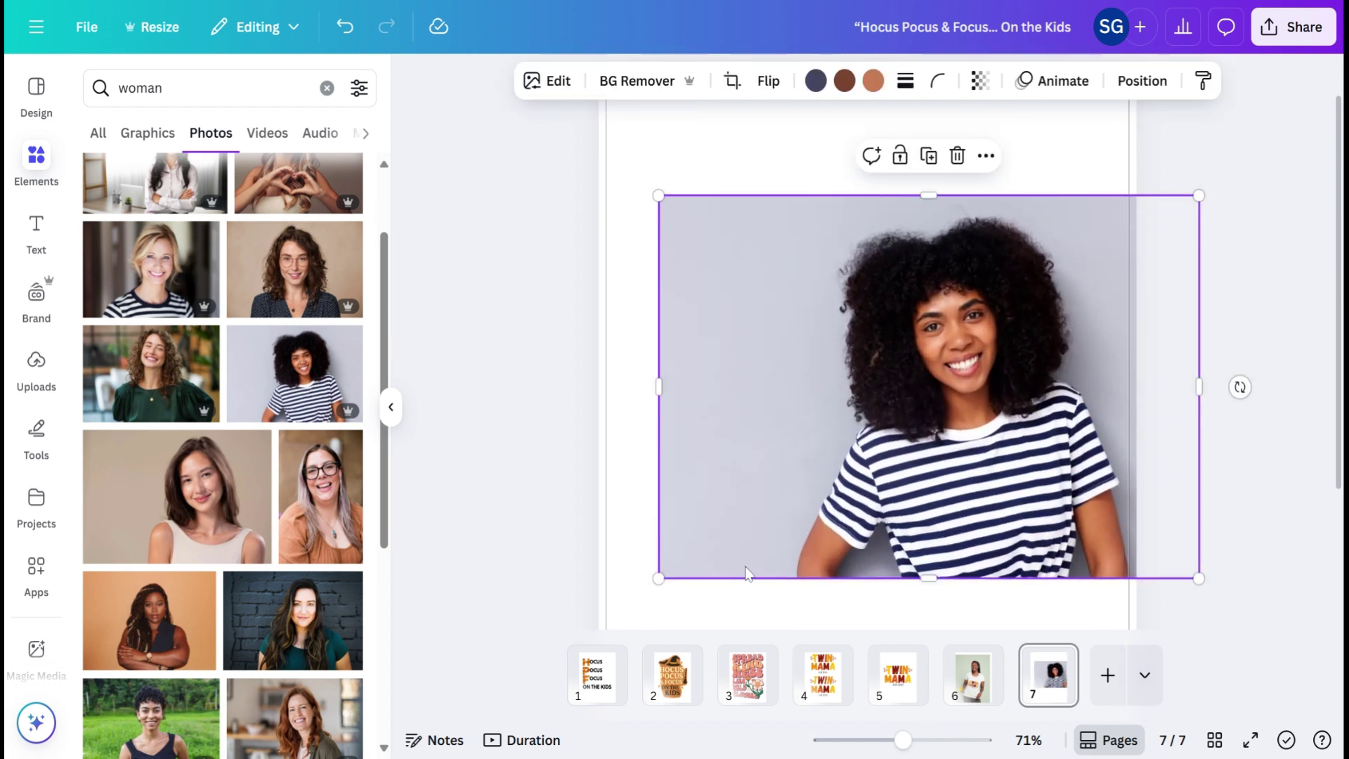
{"action": "left_click_drag", "start_coordinate": [672, 578], "coordinate": [538, 576]}
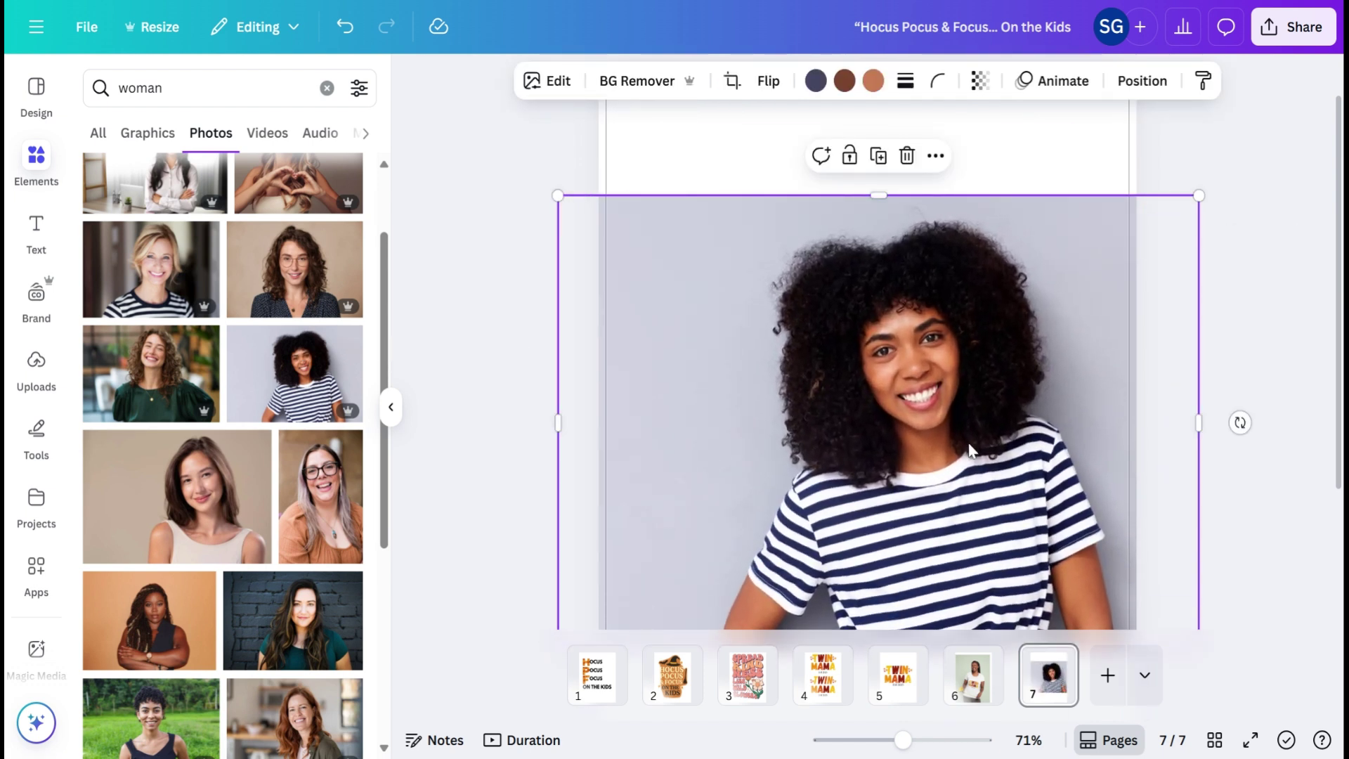
{"action": "left_click_drag", "start_coordinate": [973, 449], "coordinate": [945, 372]}
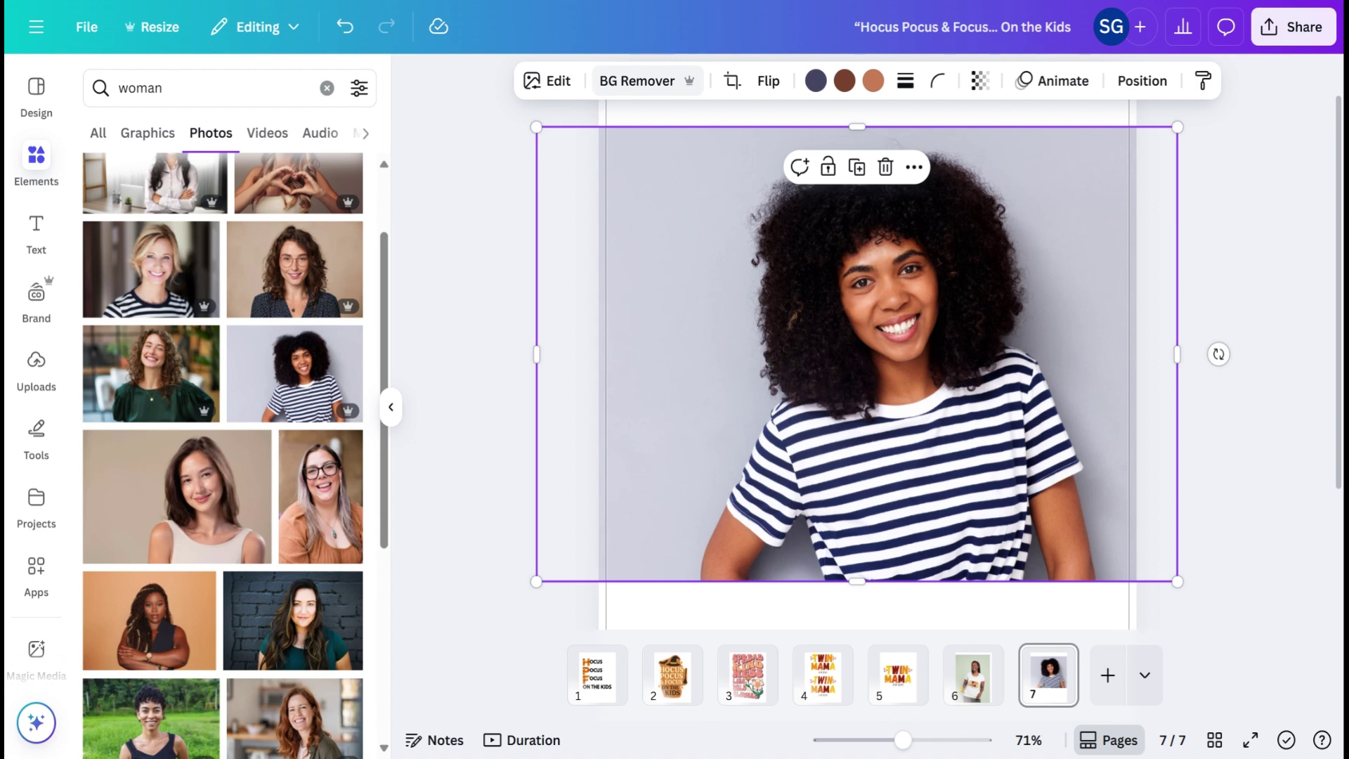
Try BG Remover, then undo the stray move and the background removal.
{"action": "left_click", "coordinate": [627, 96]}
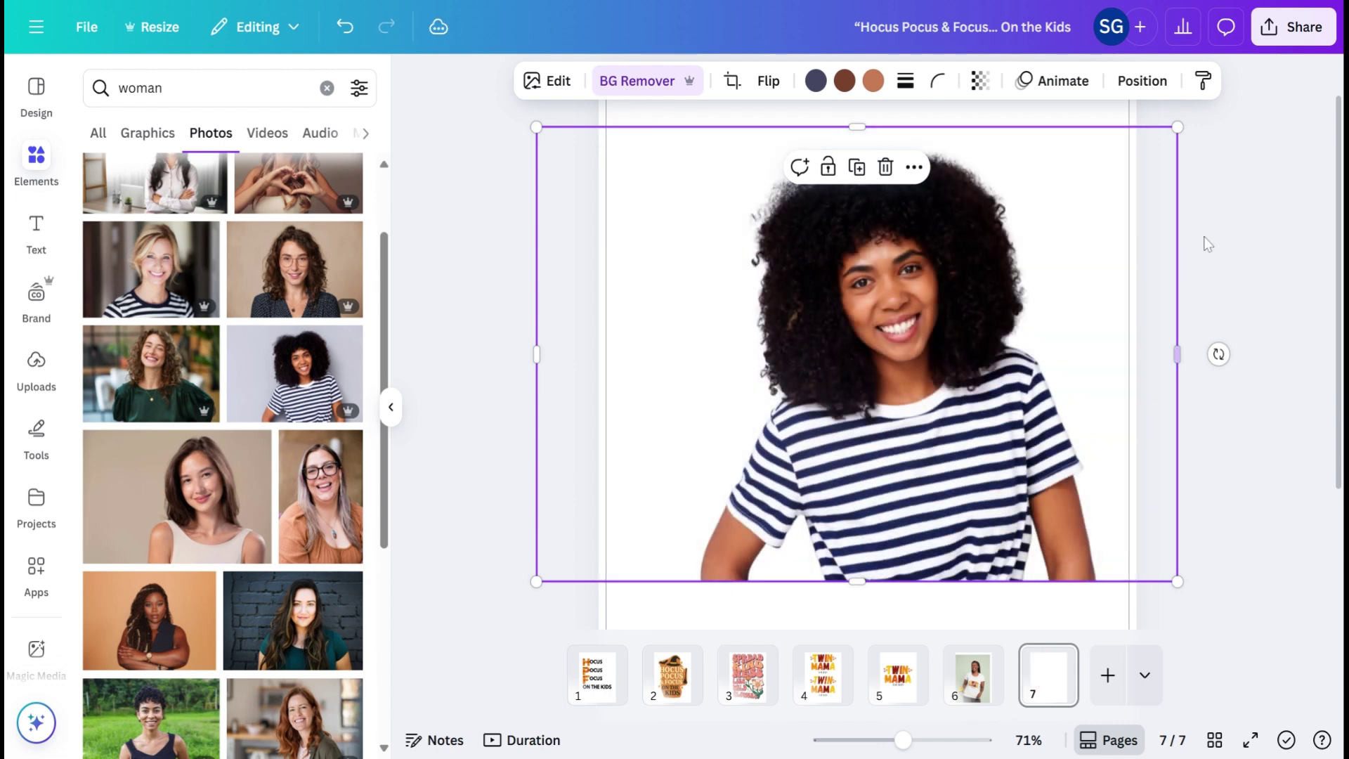
{"action": "left_click_drag", "start_coordinate": [954, 333], "coordinate": [913, 331]}
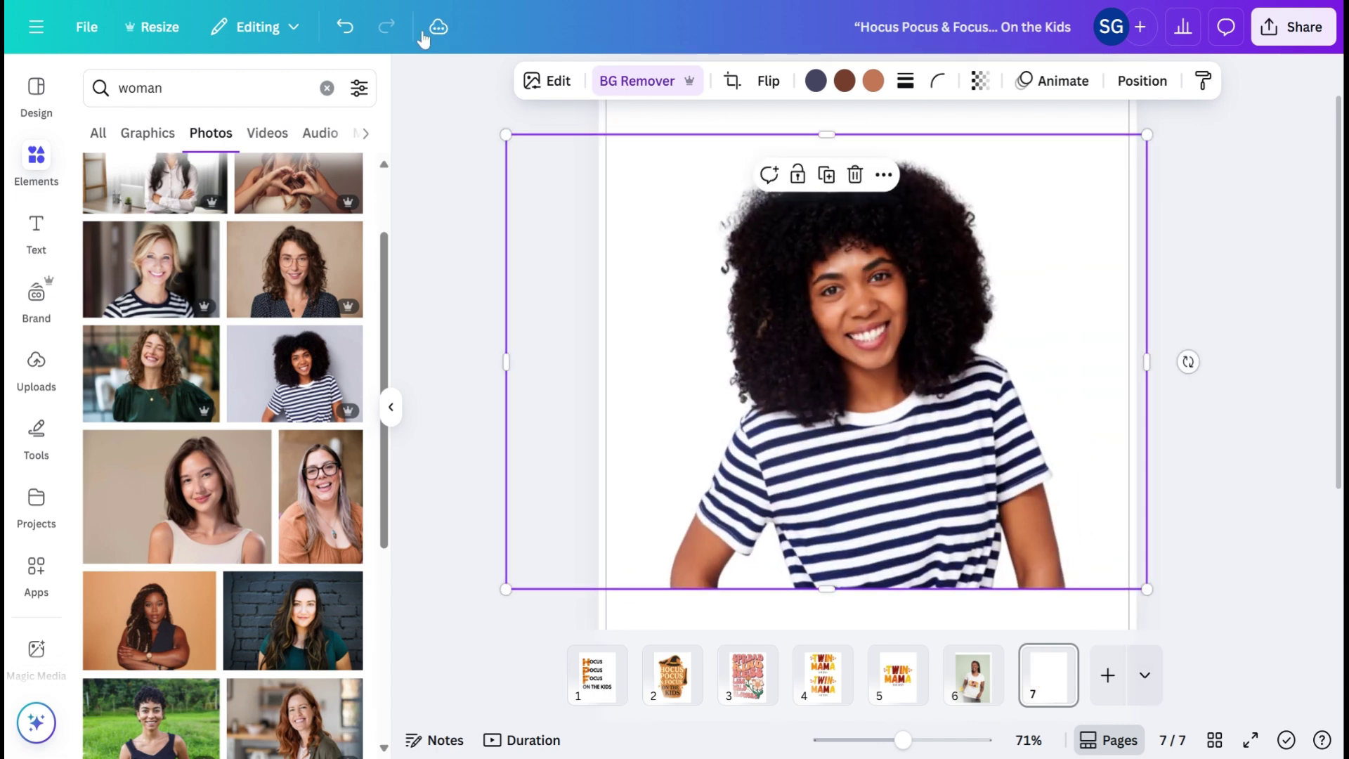
{"action": "left_click", "coordinate": [349, 37]}
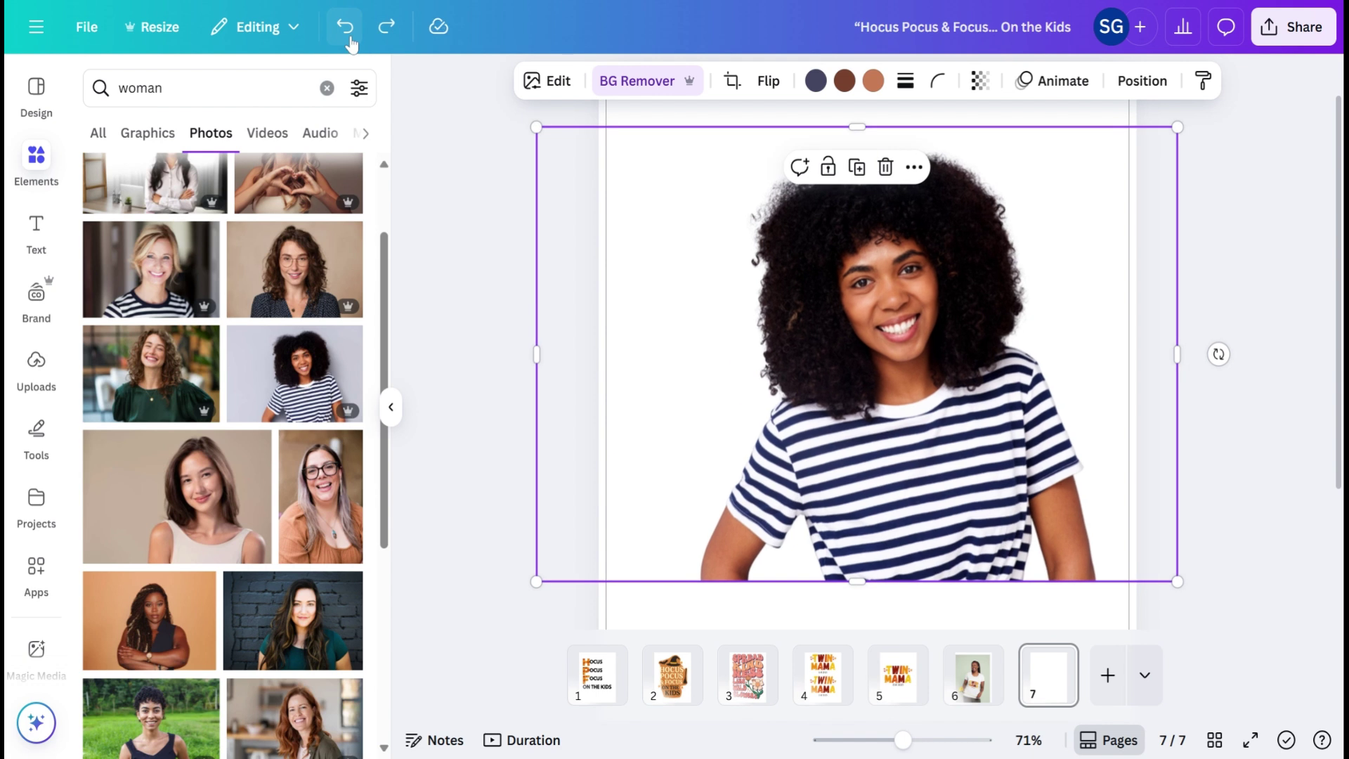
{"action": "left_click", "coordinate": [349, 36]}
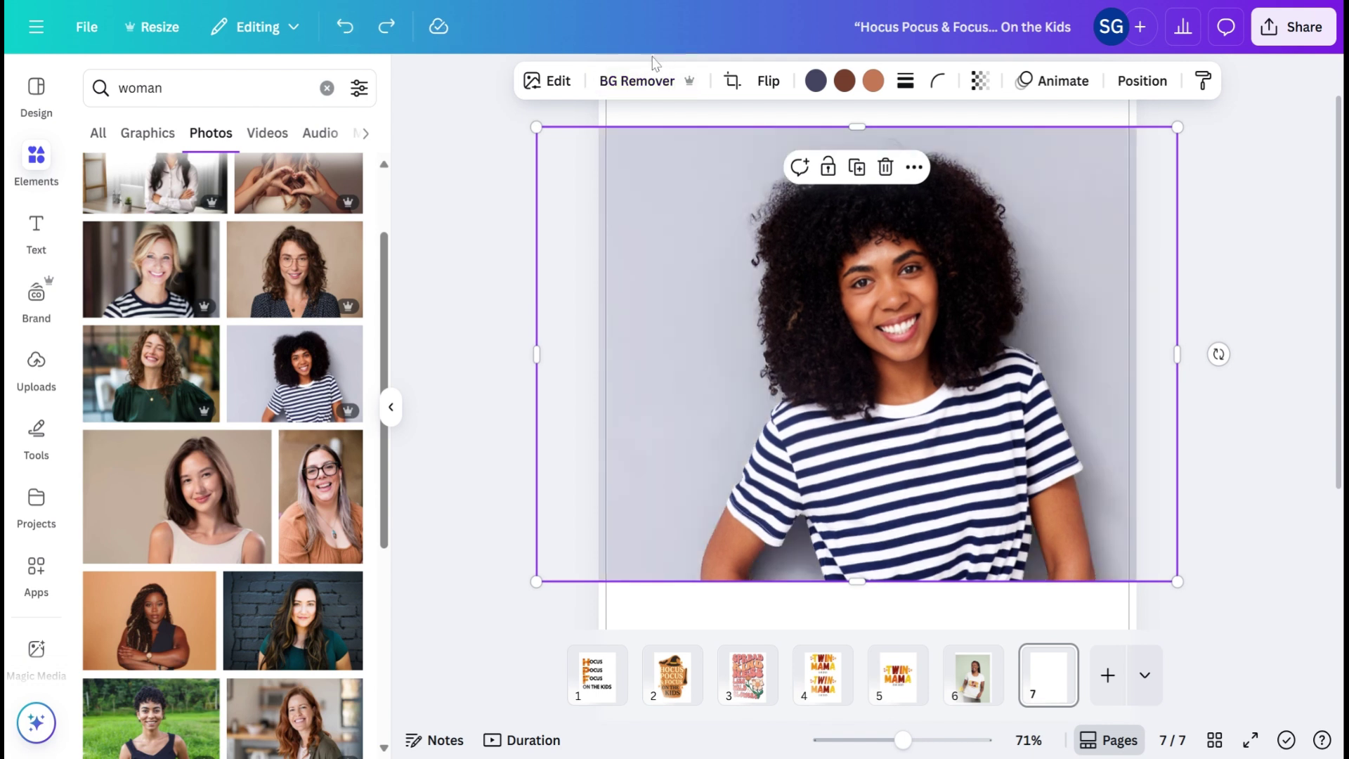
Open BG Generator for the photo and describe the background as 'floral arangeme'.
{"action": "left_click", "coordinate": [537, 90]}
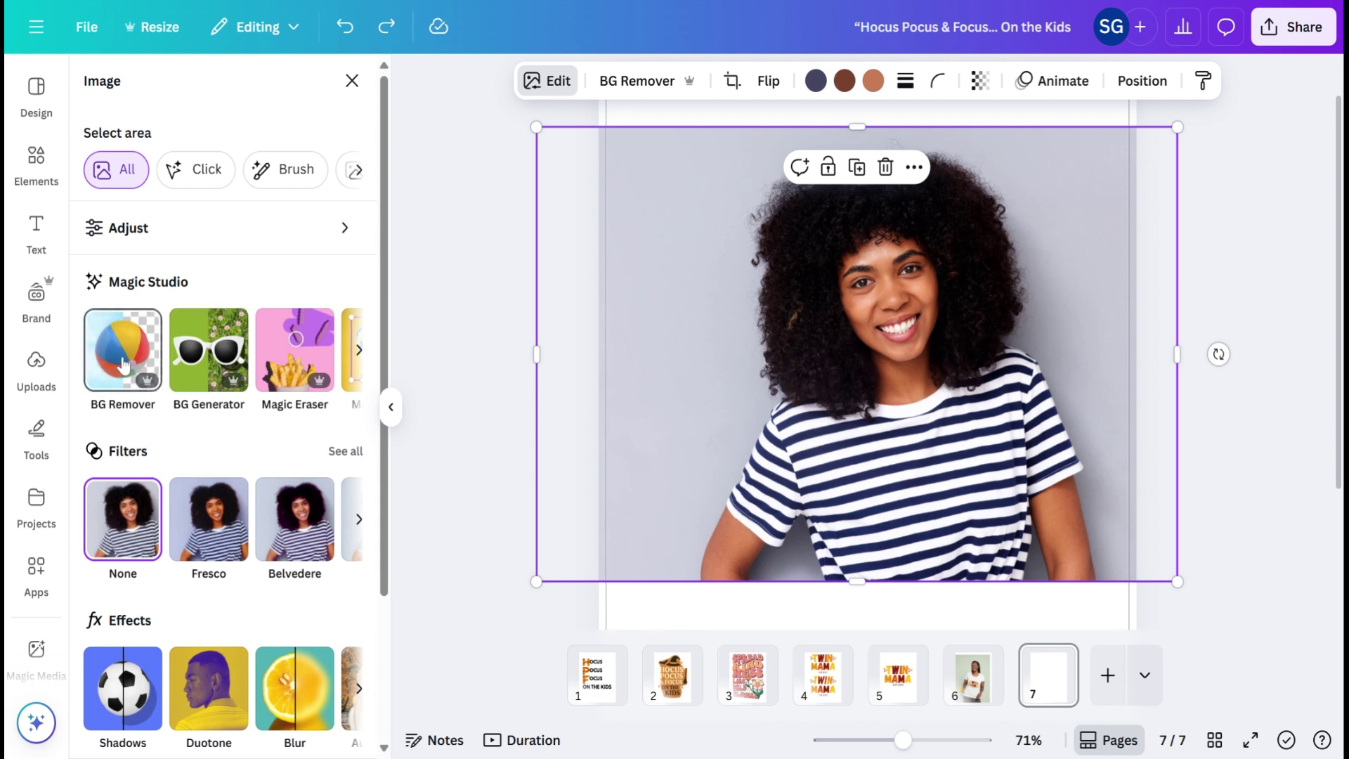
{"action": "left_click", "coordinate": [202, 340]}
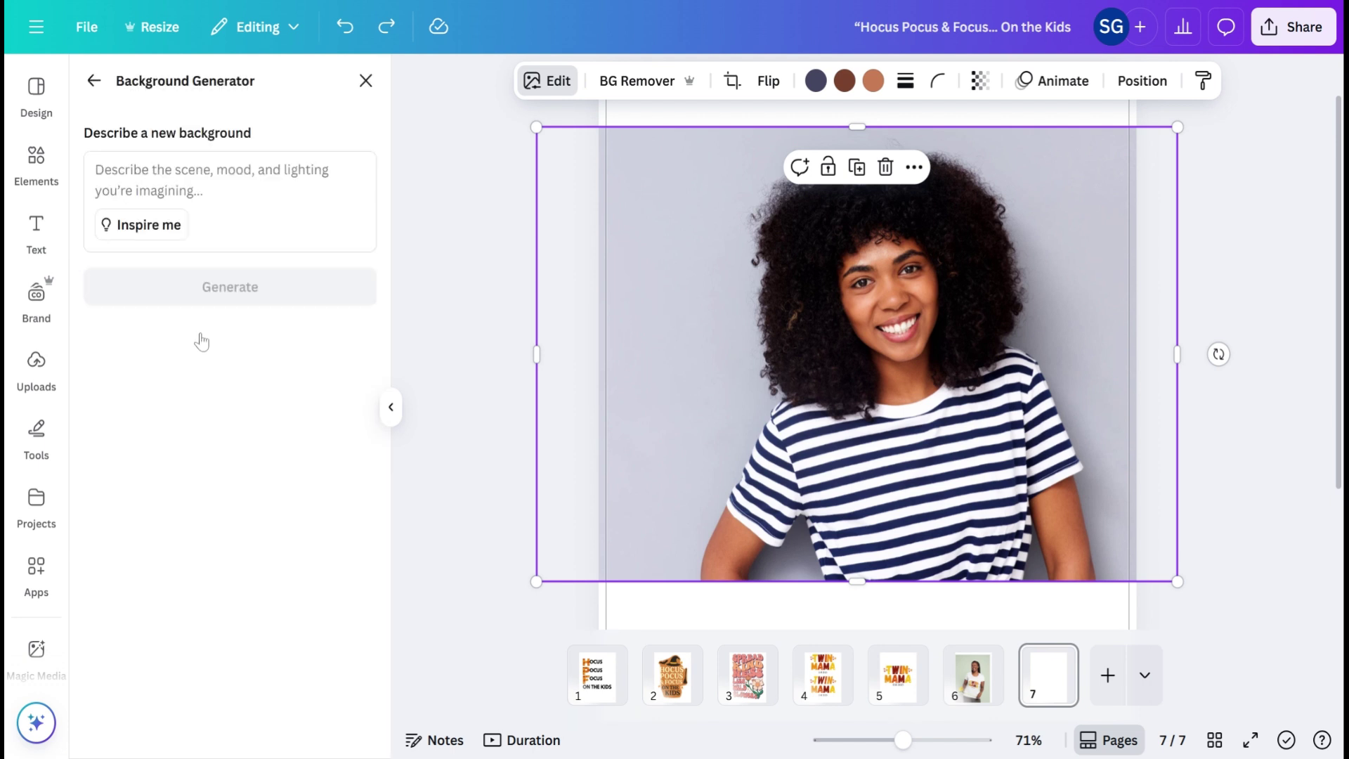
{"action": "left_click", "coordinate": [95, 169]}
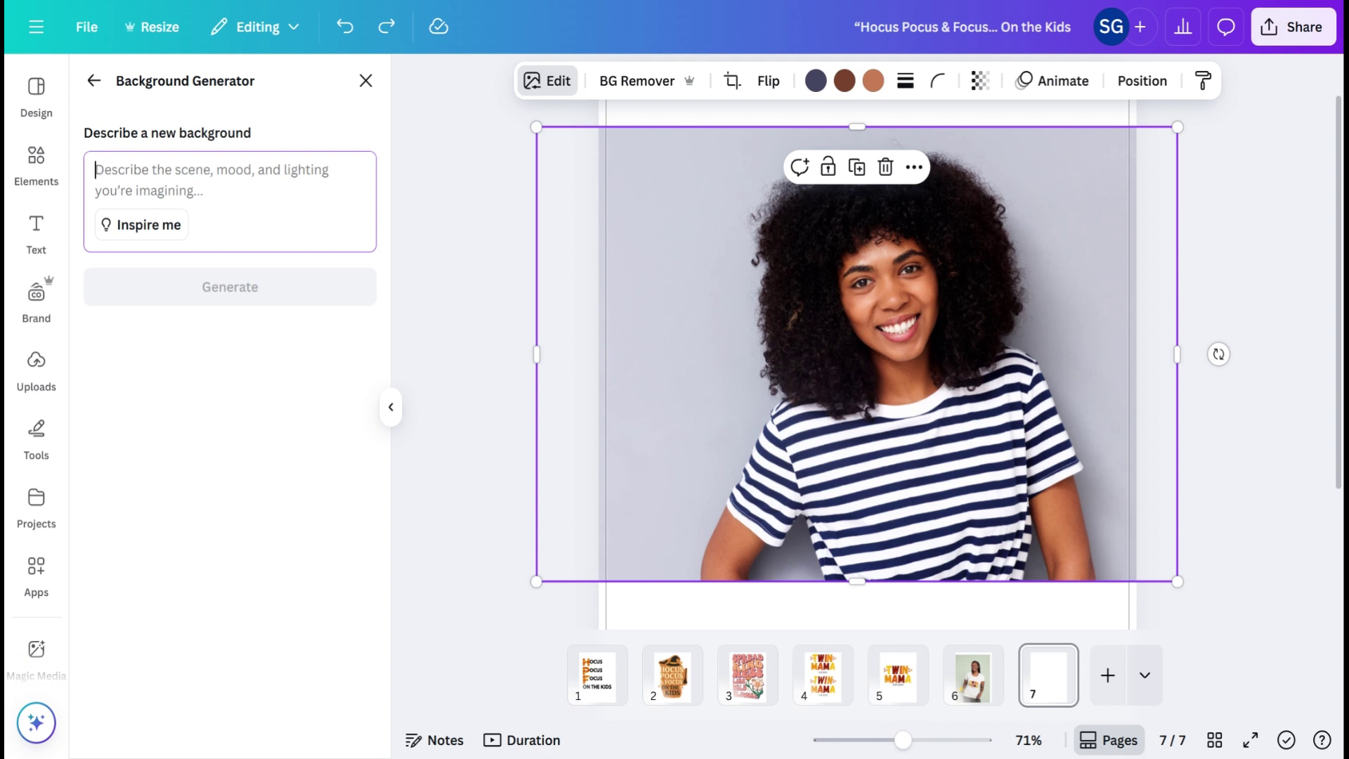
{"action": "type", "text": "floral a"}
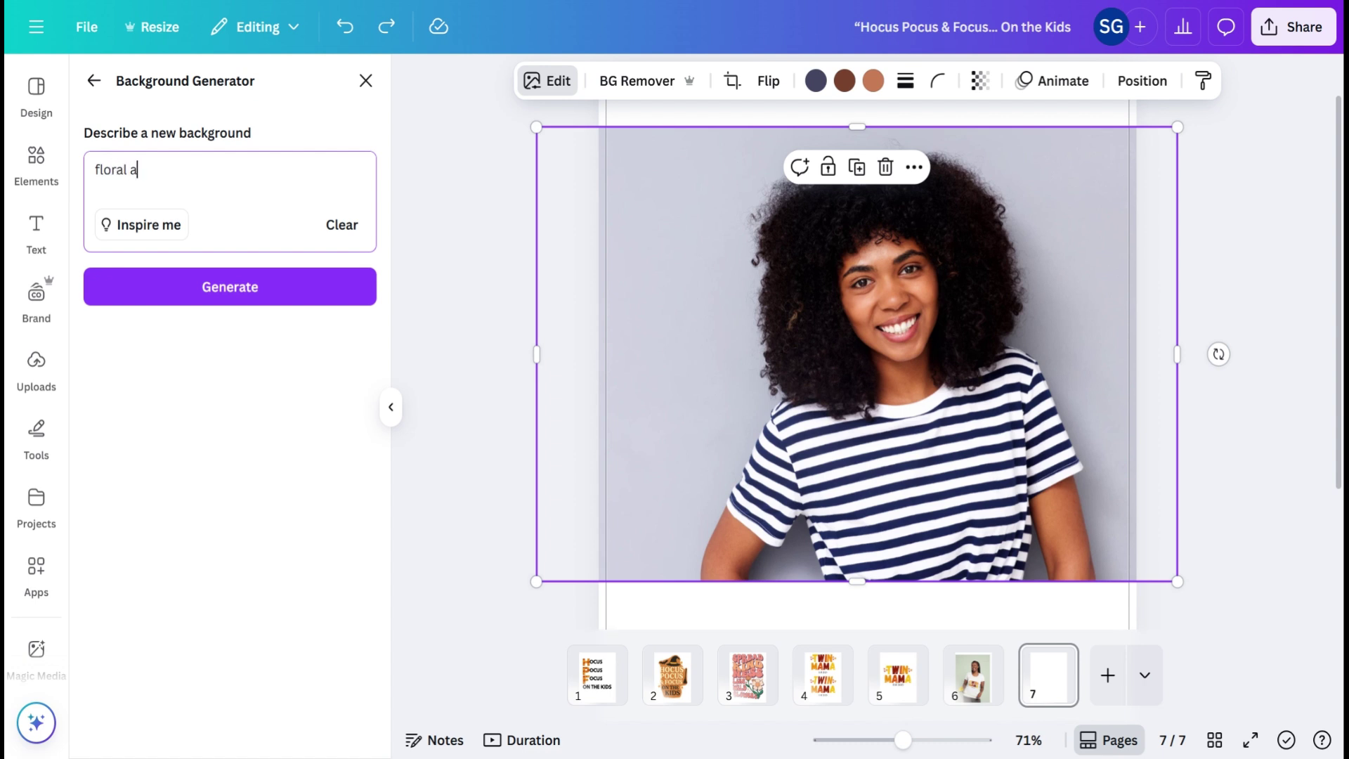
{"action": "type", "text": "rangement"}
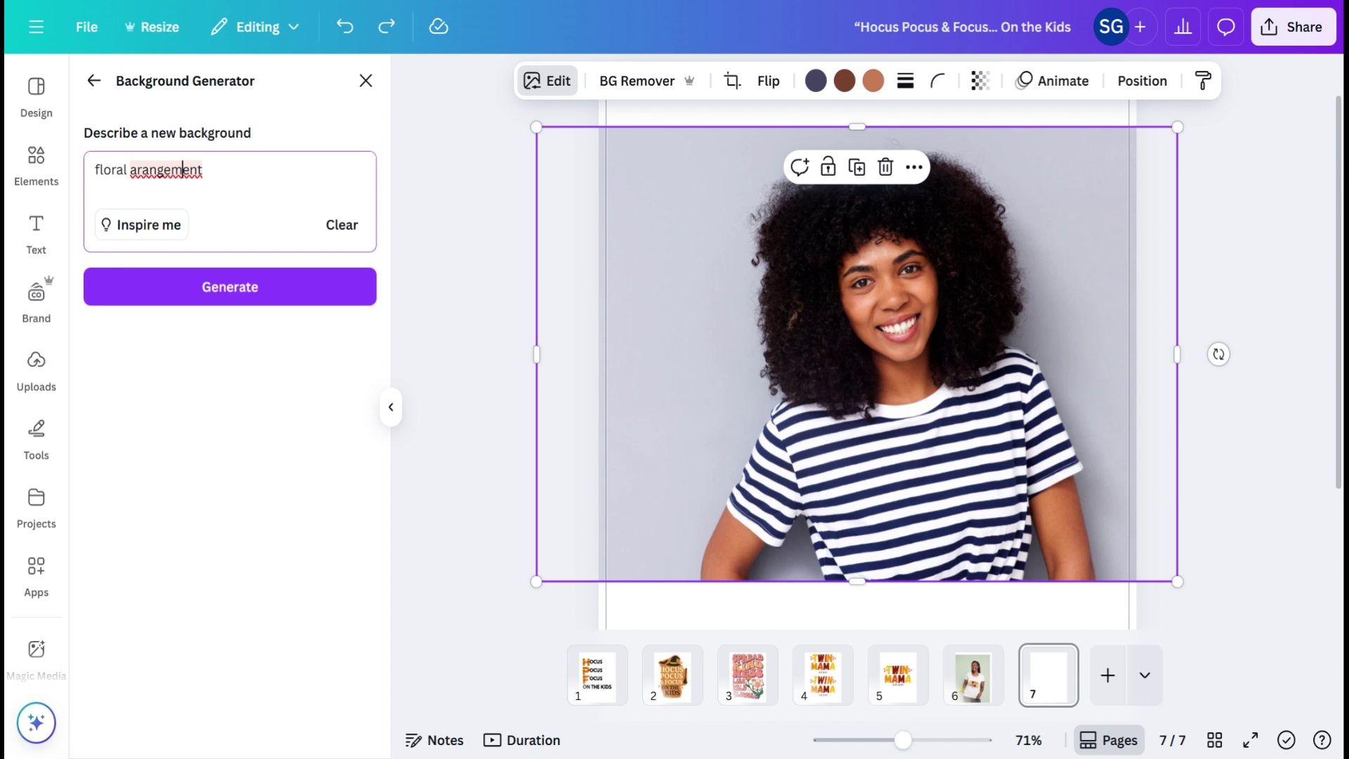
Generate floral backgrounds, keep the second one (peach roses, grey wall), and skip the survey.
{"action": "left_click", "coordinate": [211, 286]}
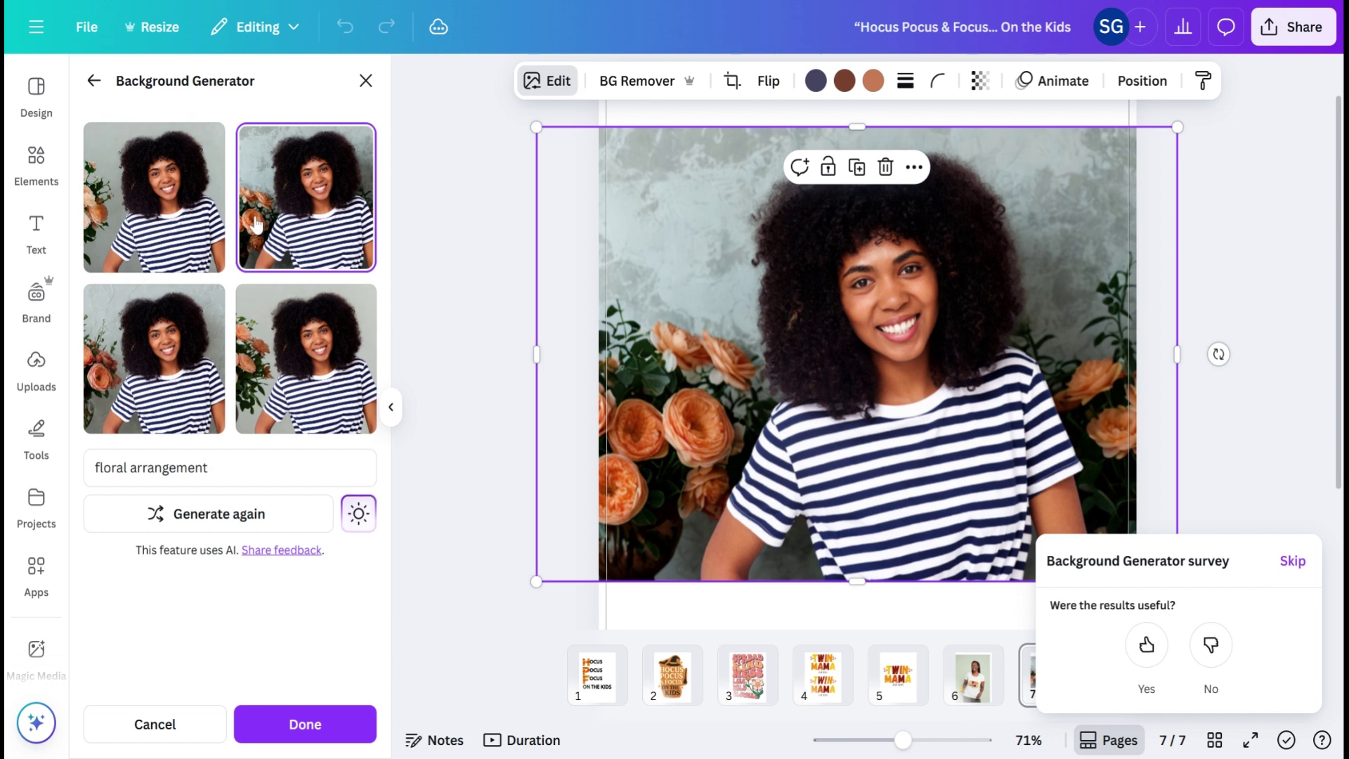
{"action": "left_click", "coordinate": [149, 226]}
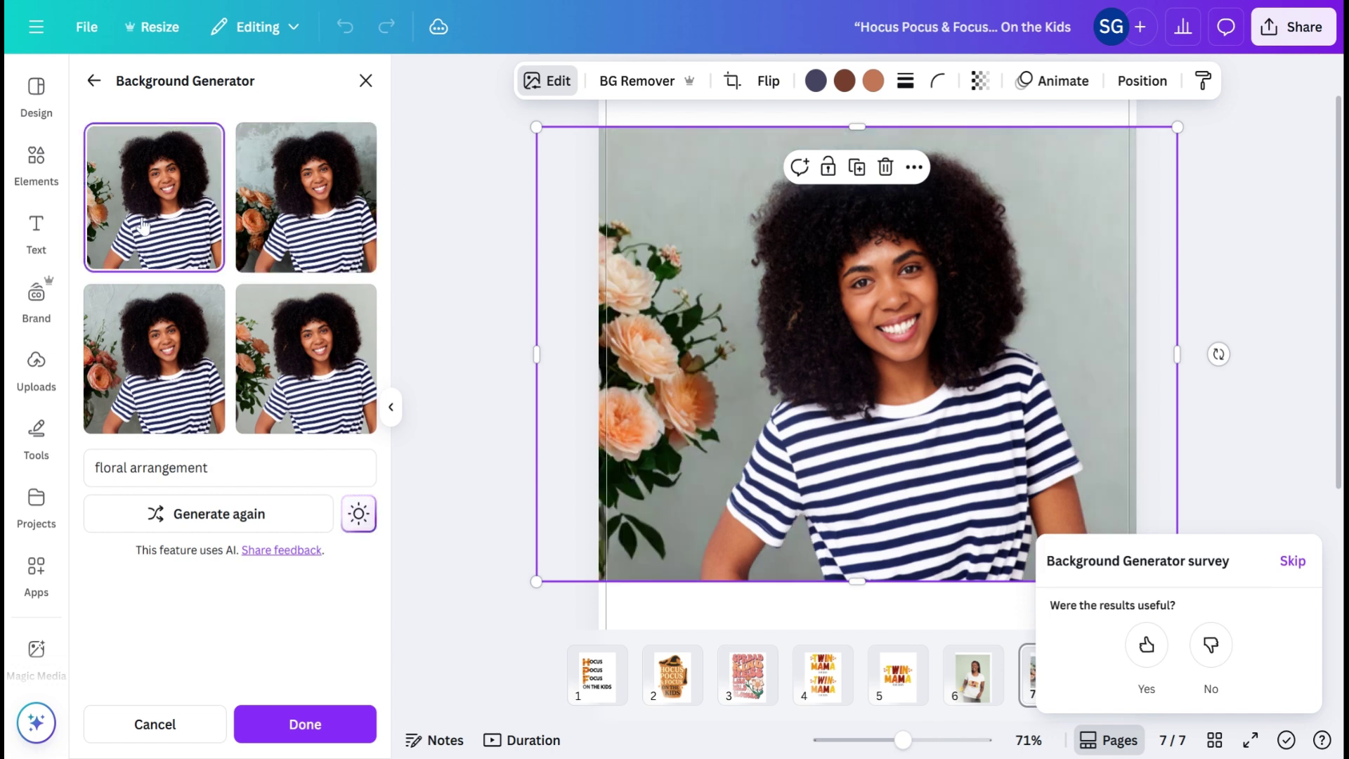
{"action": "left_click", "coordinate": [151, 354]}
{"action": "left_click", "coordinate": [314, 355]}
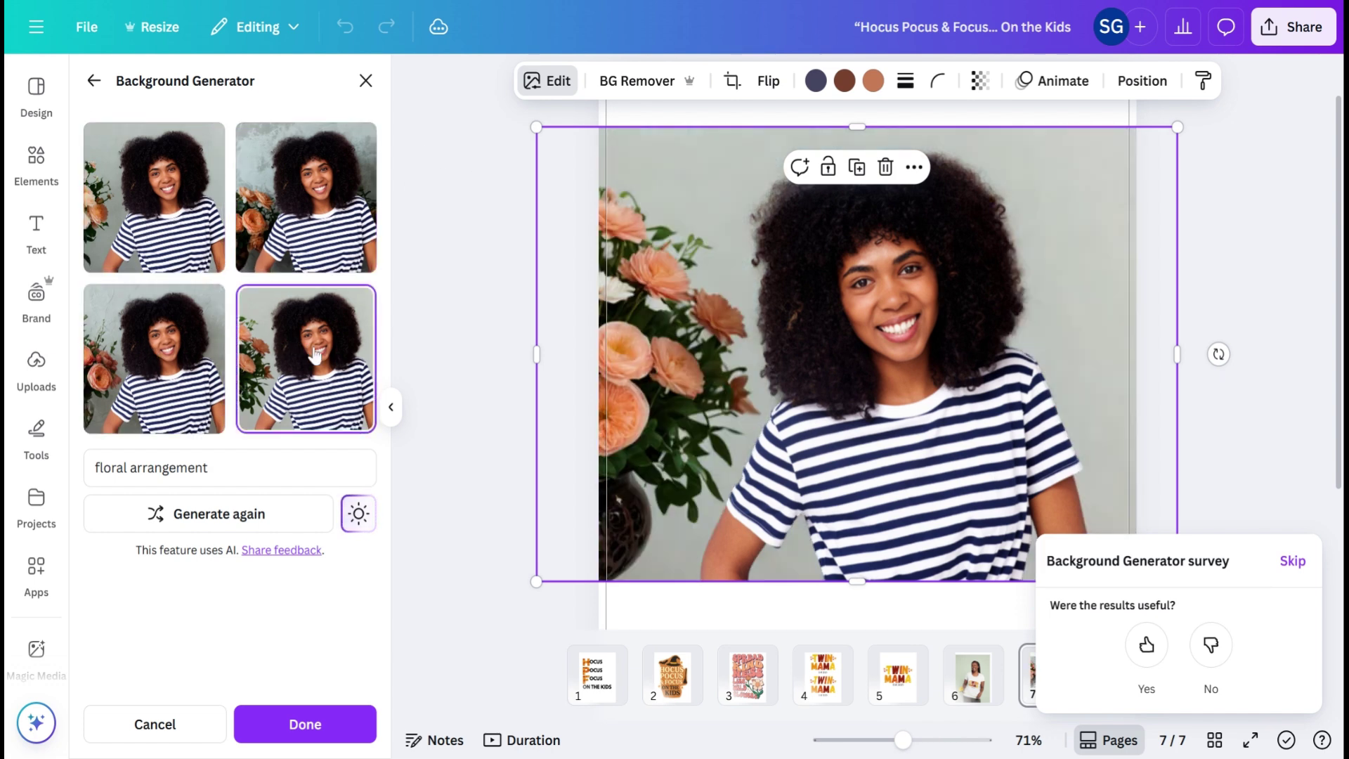
{"action": "left_click", "coordinate": [306, 188]}
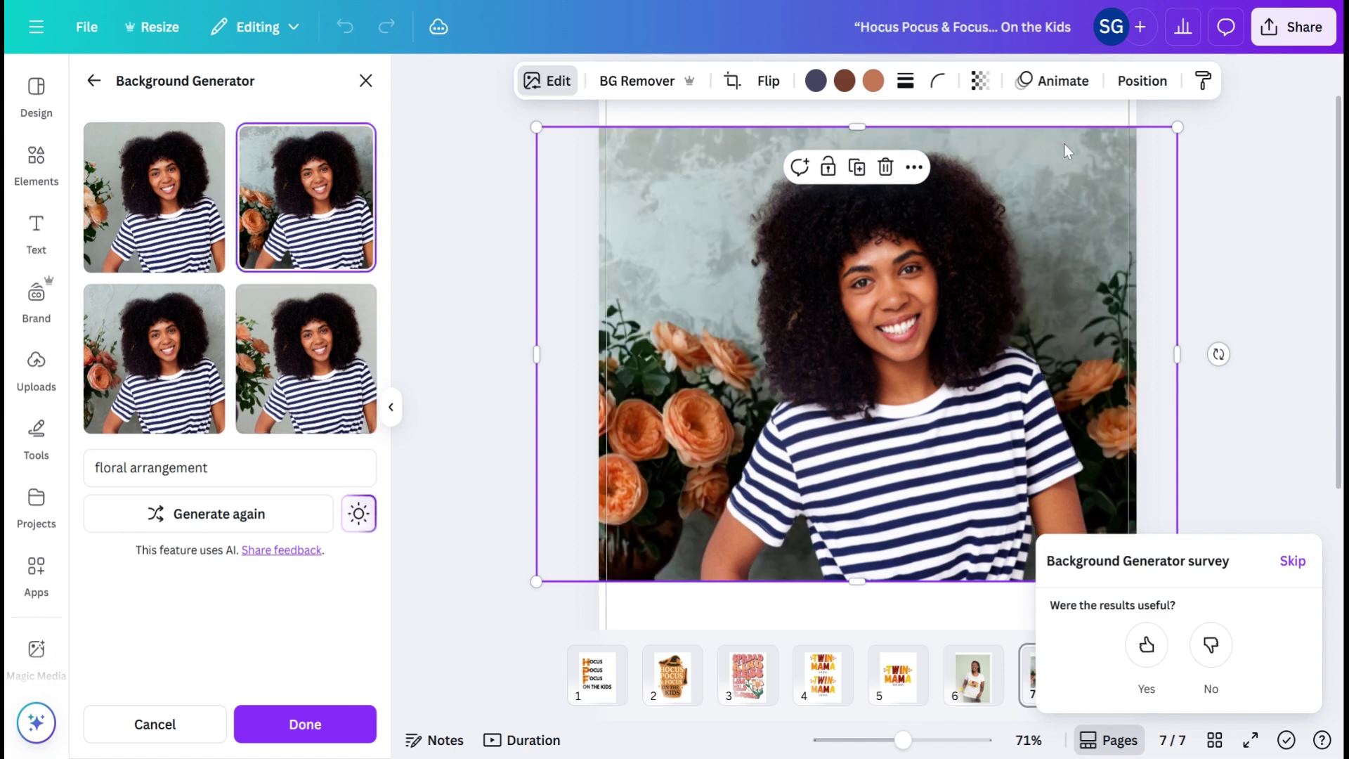
{"action": "left_click", "coordinate": [1245, 219]}
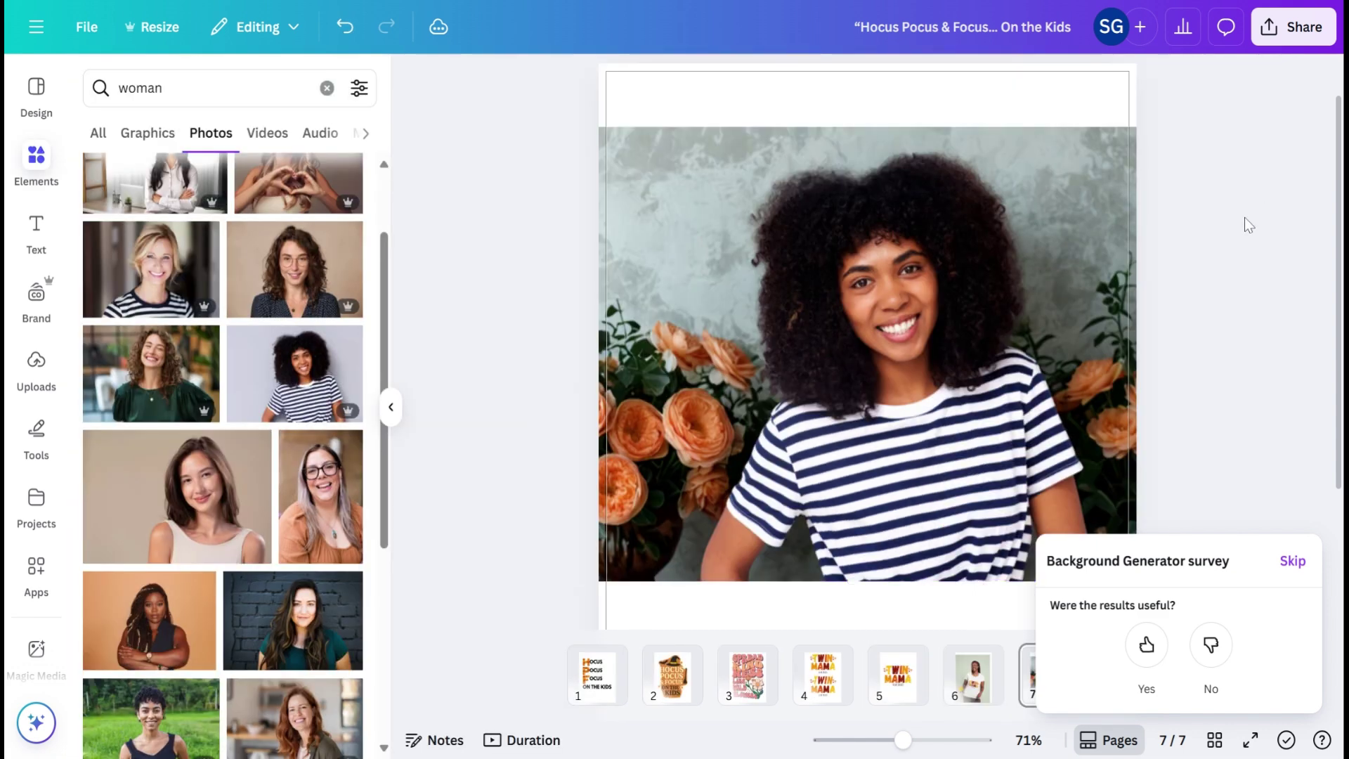
{"action": "left_click", "coordinate": [1292, 561]}
Set the photo as the page background, then detach it back into a movable image.
{"action": "left_click", "coordinate": [1031, 279]}
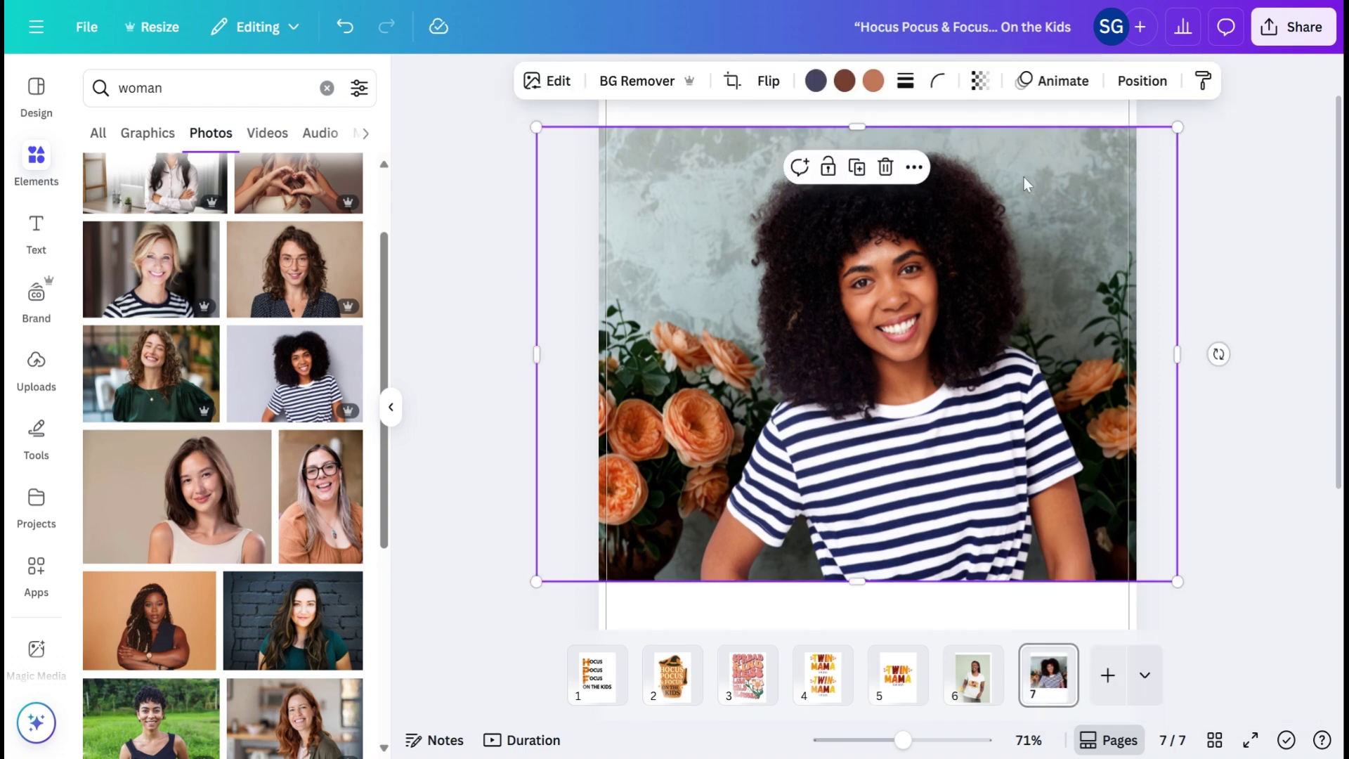
{"action": "right_click", "coordinate": [996, 142]}
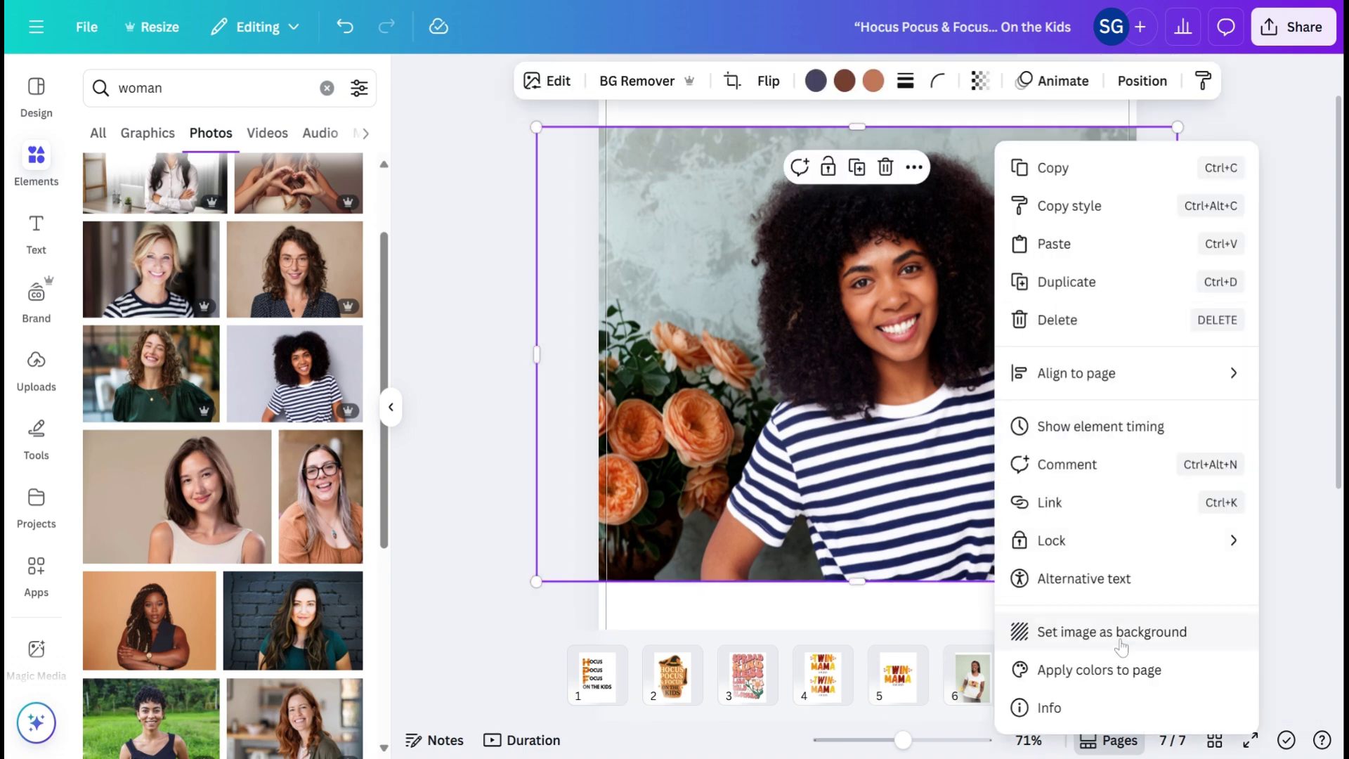
{"action": "left_click", "coordinate": [1088, 637]}
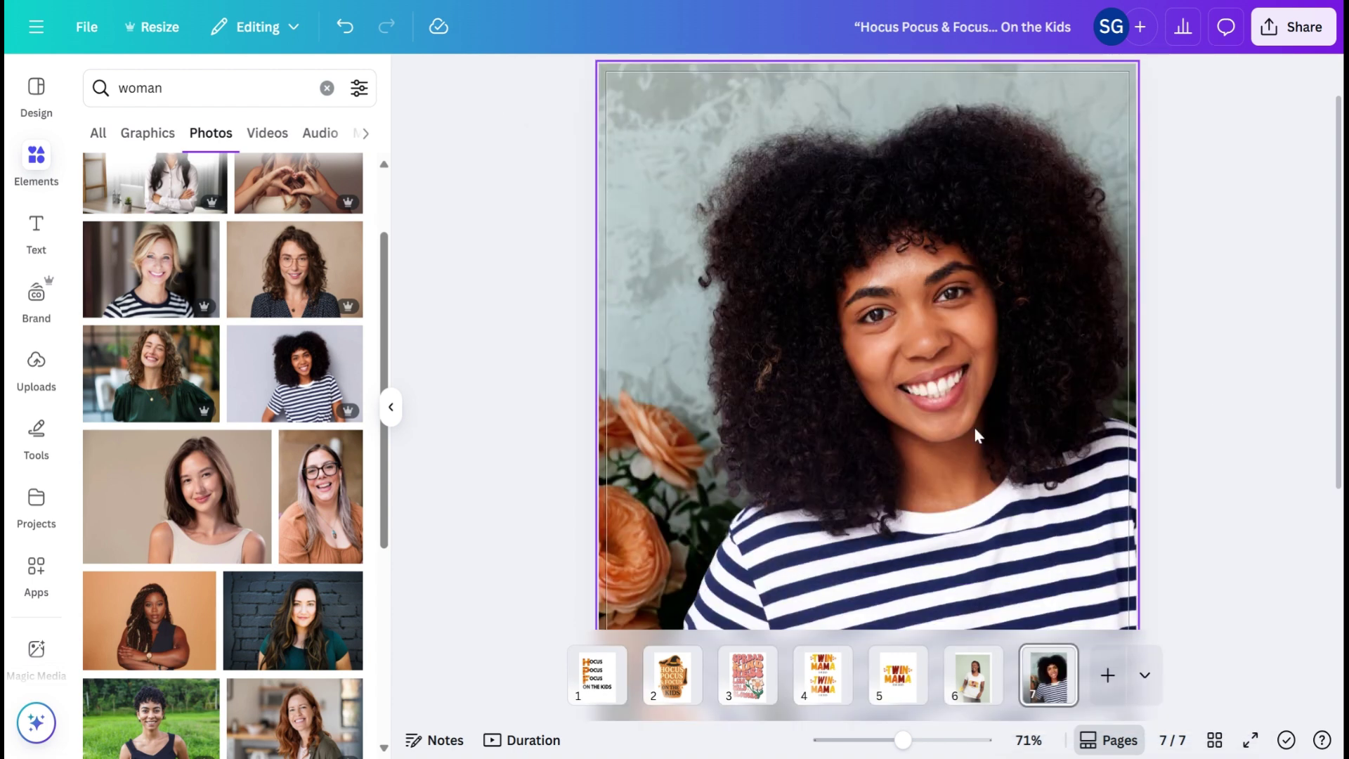
{"action": "scroll", "coordinate": [976, 434], "scroll_direction": "down", "scroll_amount": 3}
{"action": "scroll", "coordinate": [977, 434], "scroll_direction": "up", "scroll_amount": 4}
{"action": "right_click", "coordinate": [913, 383]}
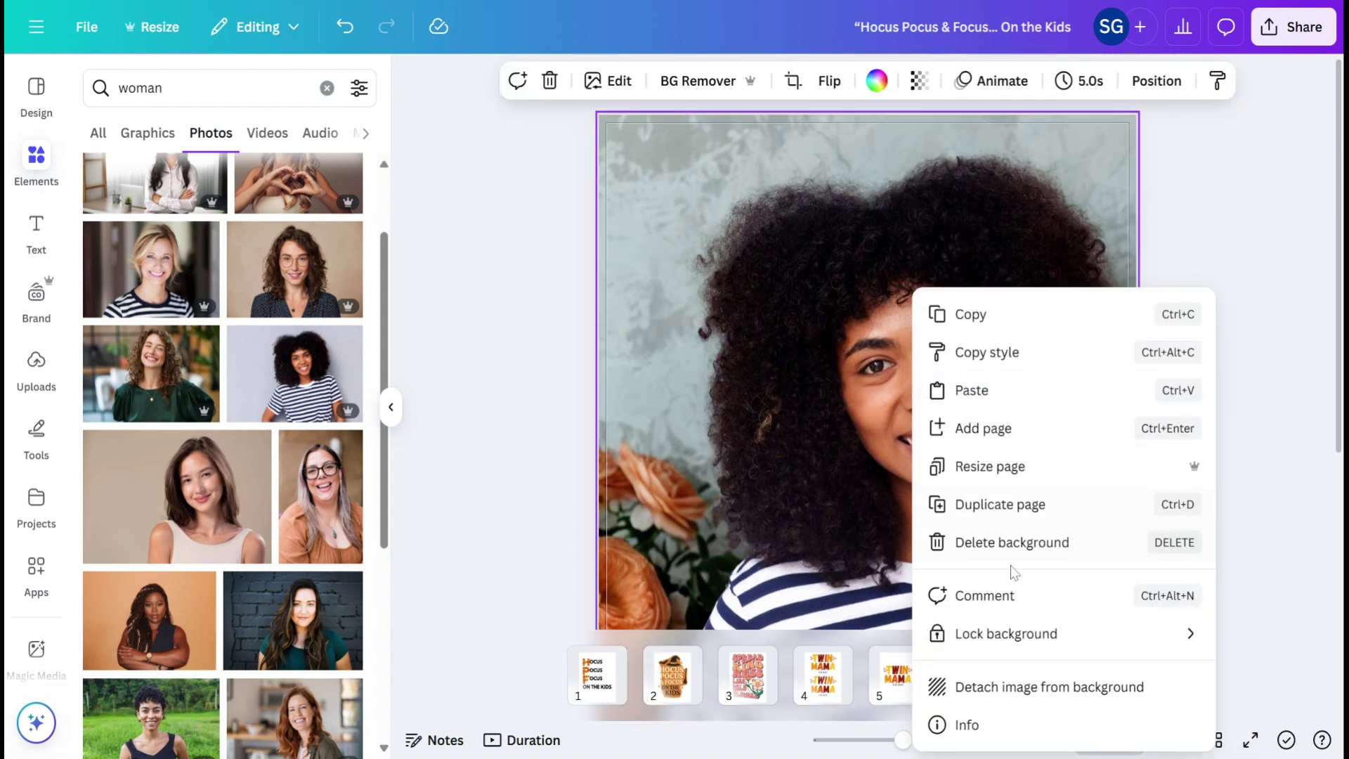
{"action": "left_click", "coordinate": [1001, 688]}
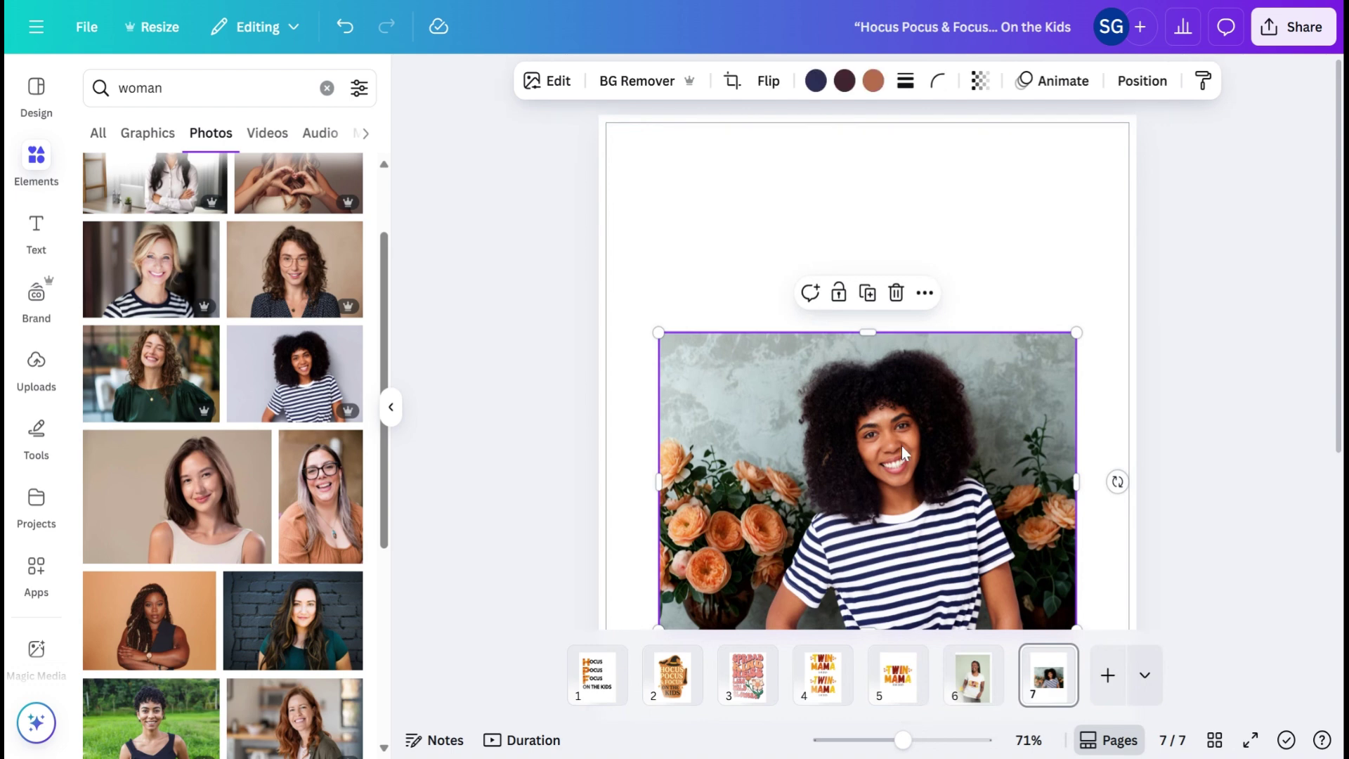
Move the photo to the page top and enlarge it to full width, about 8.7 × 5.9.
{"action": "left_click_drag", "start_coordinate": [900, 445], "coordinate": [882, 295]}
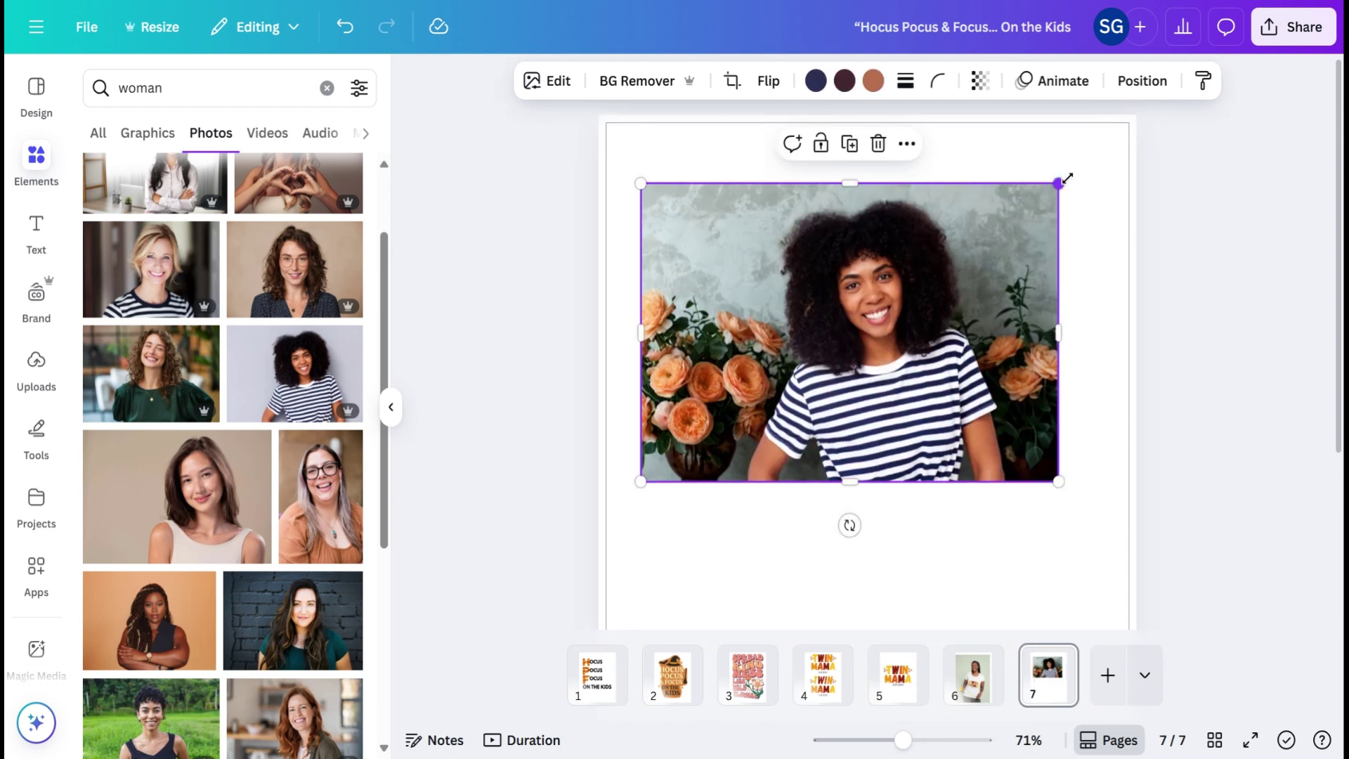
{"action": "left_click_drag", "start_coordinate": [1058, 184], "coordinate": [1135, 129]}
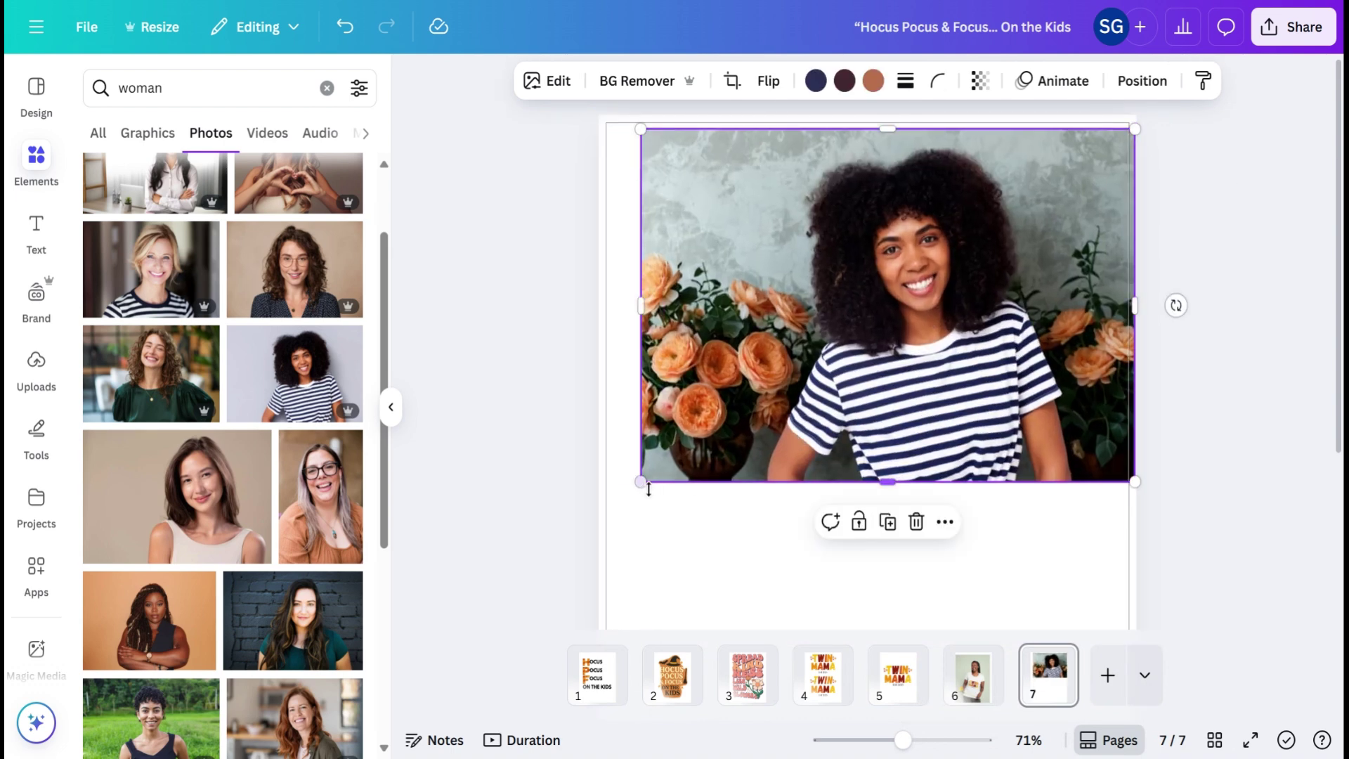
{"action": "left_click_drag", "start_coordinate": [640, 482], "coordinate": [582, 495]}
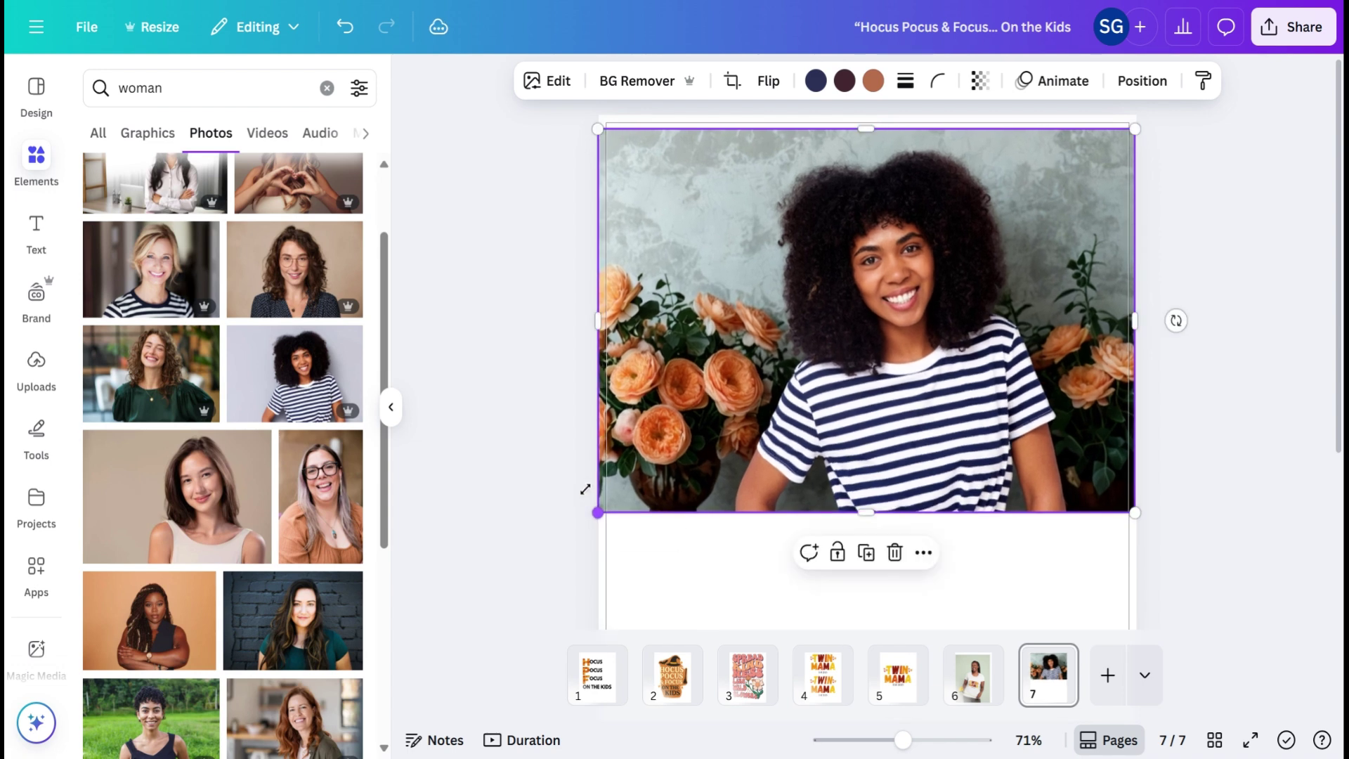
Erase the woman from the photo with Magic Eraser in Click mode.
{"action": "left_click", "coordinate": [548, 80]}
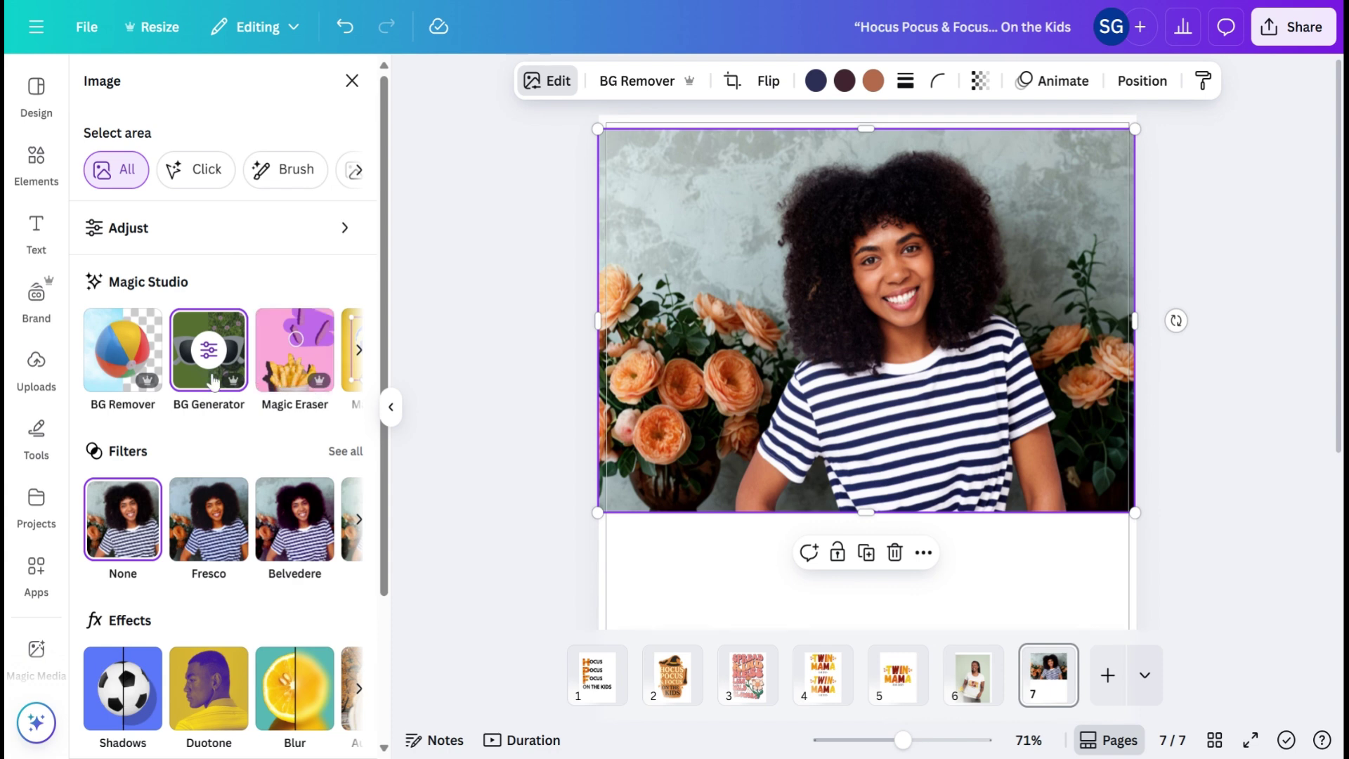
{"action": "left_click", "coordinate": [283, 380]}
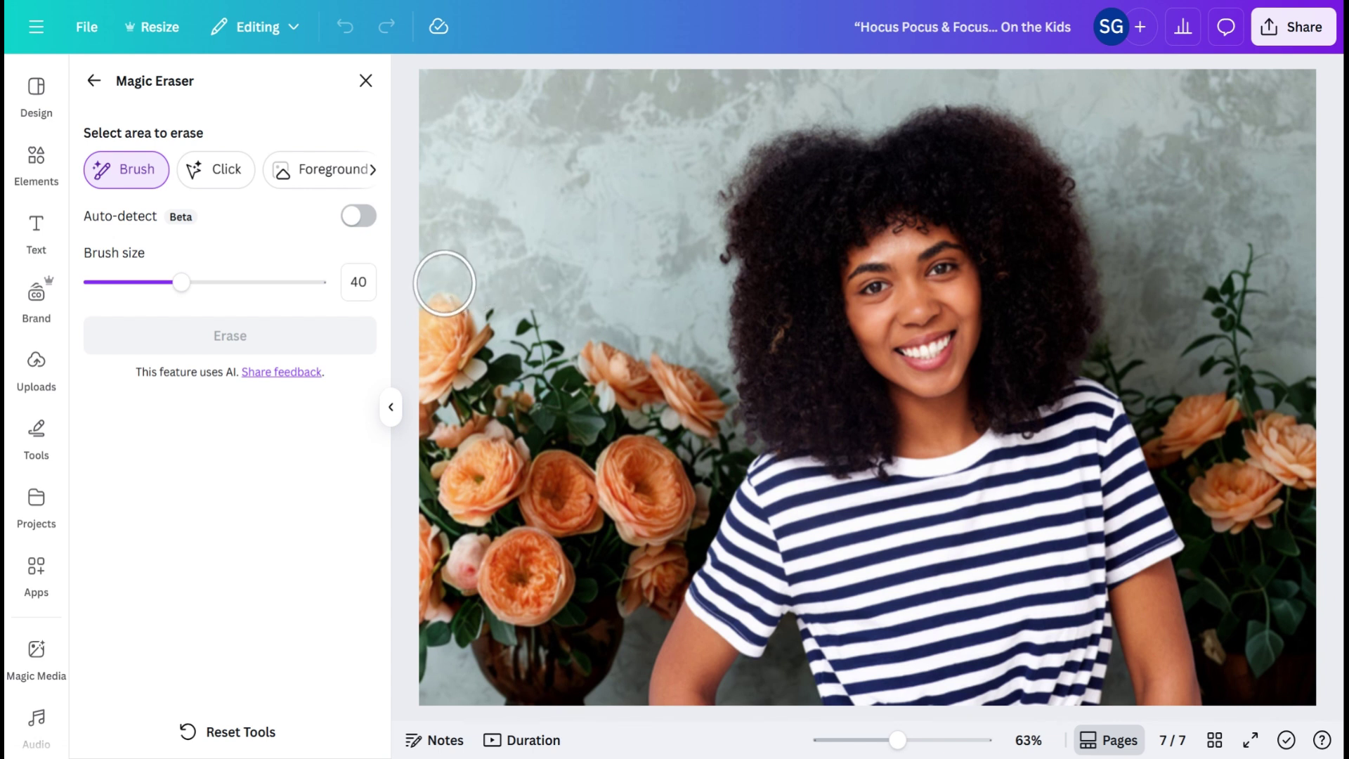
{"action": "mouse_move", "coordinate": [443, 288]}
{"action": "left_mouse_down"}
{"action": "mouse_move", "coordinate": [418, 402]}
{"action": "mouse_move", "coordinate": [470, 313]}
{"action": "mouse_move", "coordinate": [470, 343]}
{"action": "mouse_move", "coordinate": [426, 407]}
{"action": "left_mouse_up"}
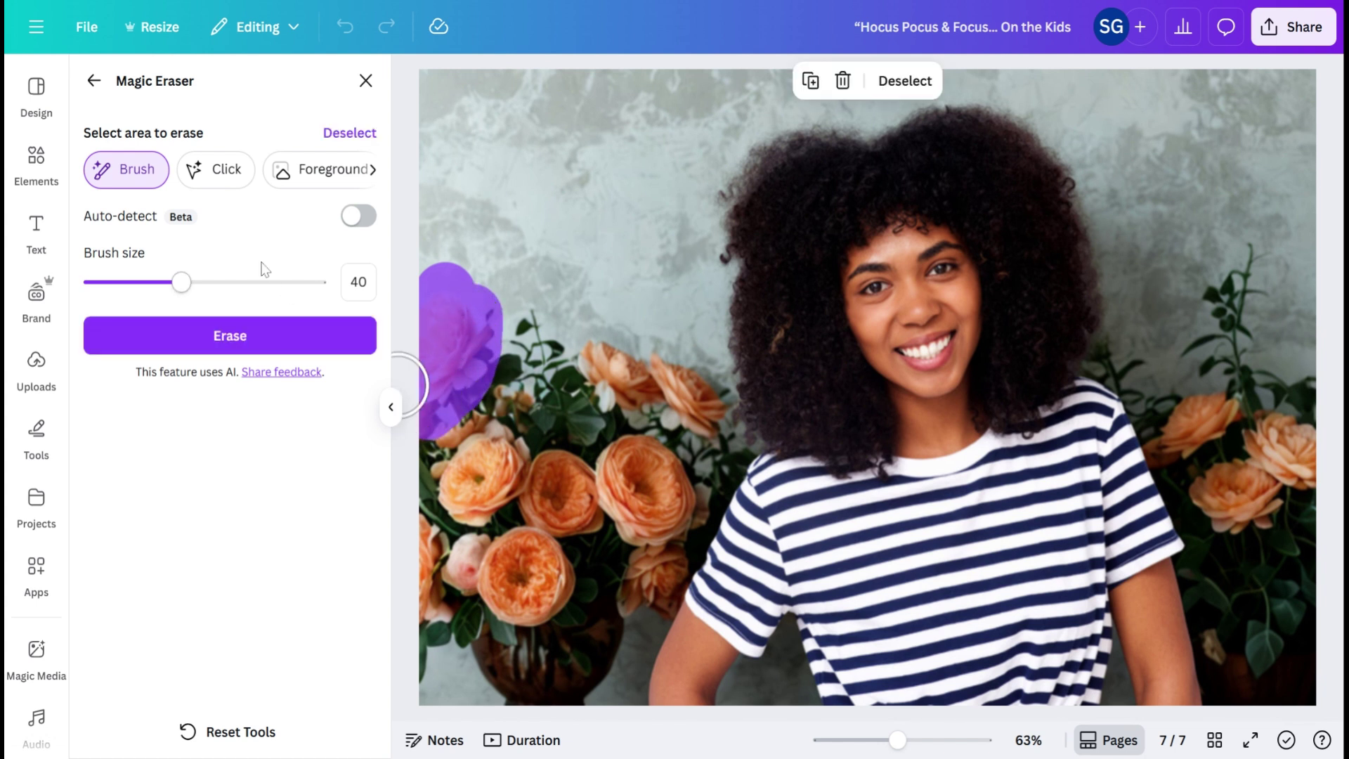
{"action": "left_click", "coordinate": [234, 181]}
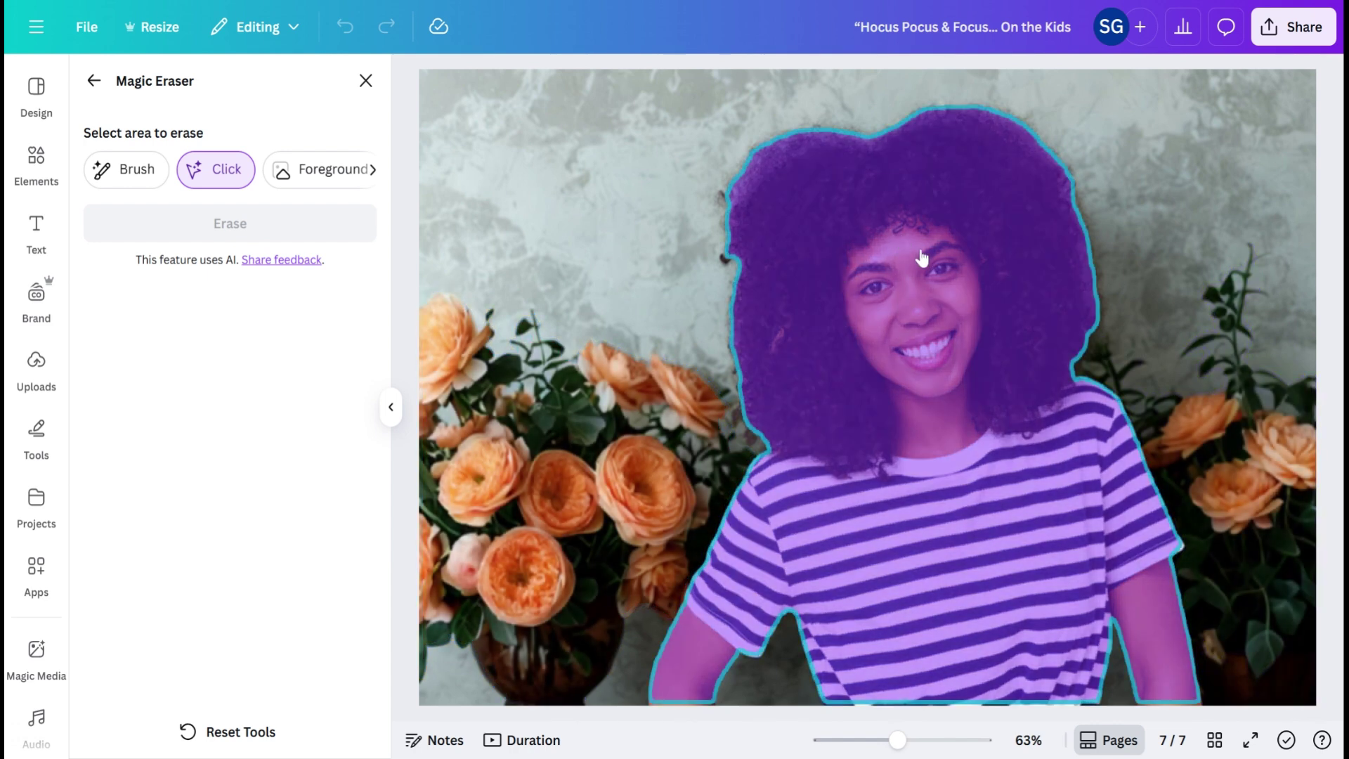
{"action": "left_click", "coordinate": [874, 269]}
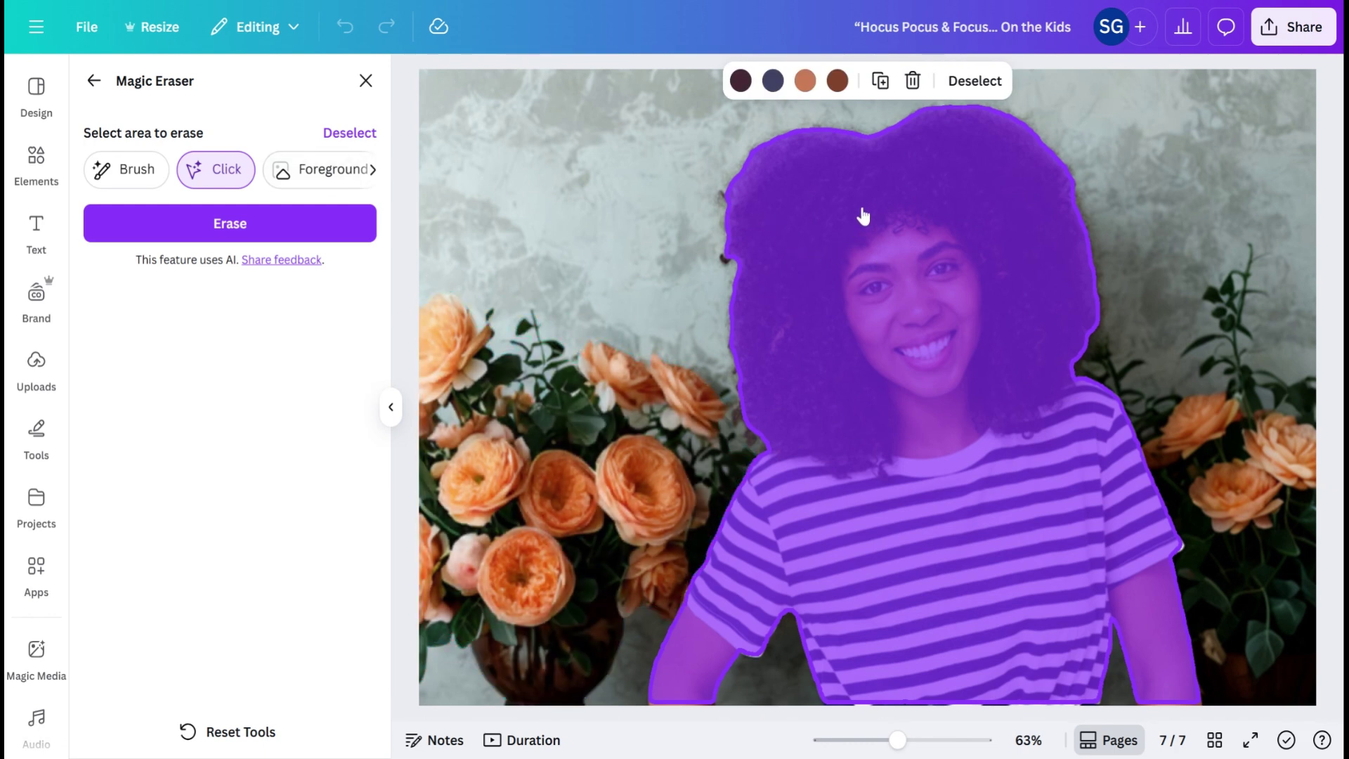
{"action": "left_click", "coordinate": [314, 234]}
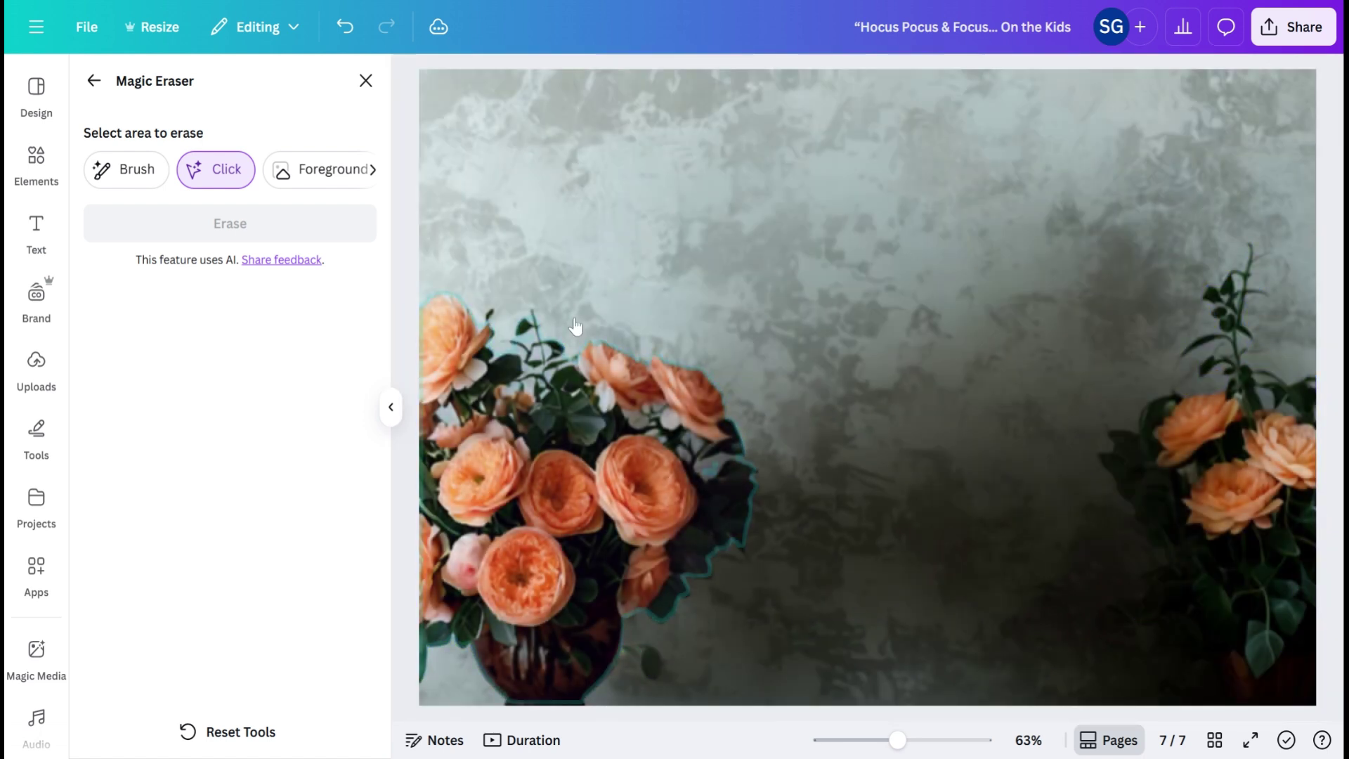
Leave the eraser, then shrink and delete the flower photo from page 7.
{"action": "left_click", "coordinate": [366, 81]}
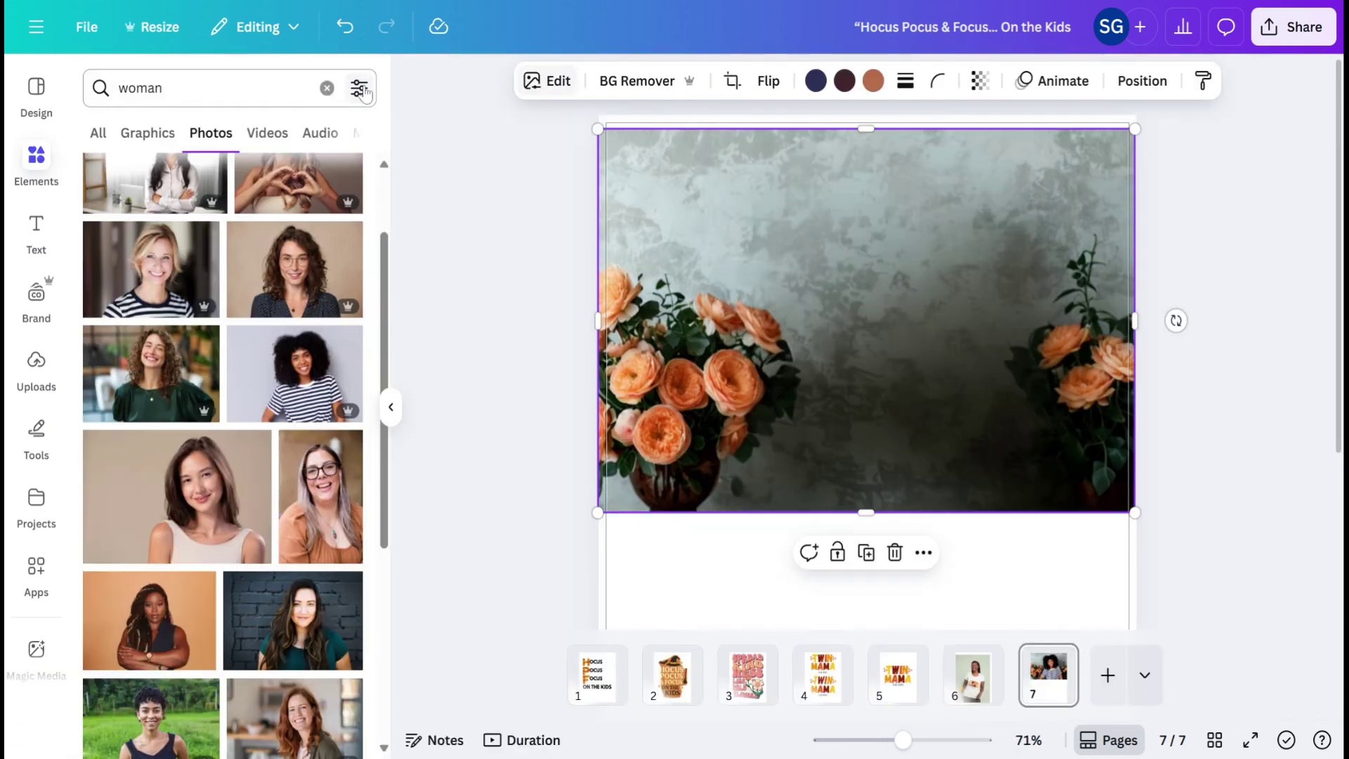
{"action": "left_click", "coordinate": [489, 239]}
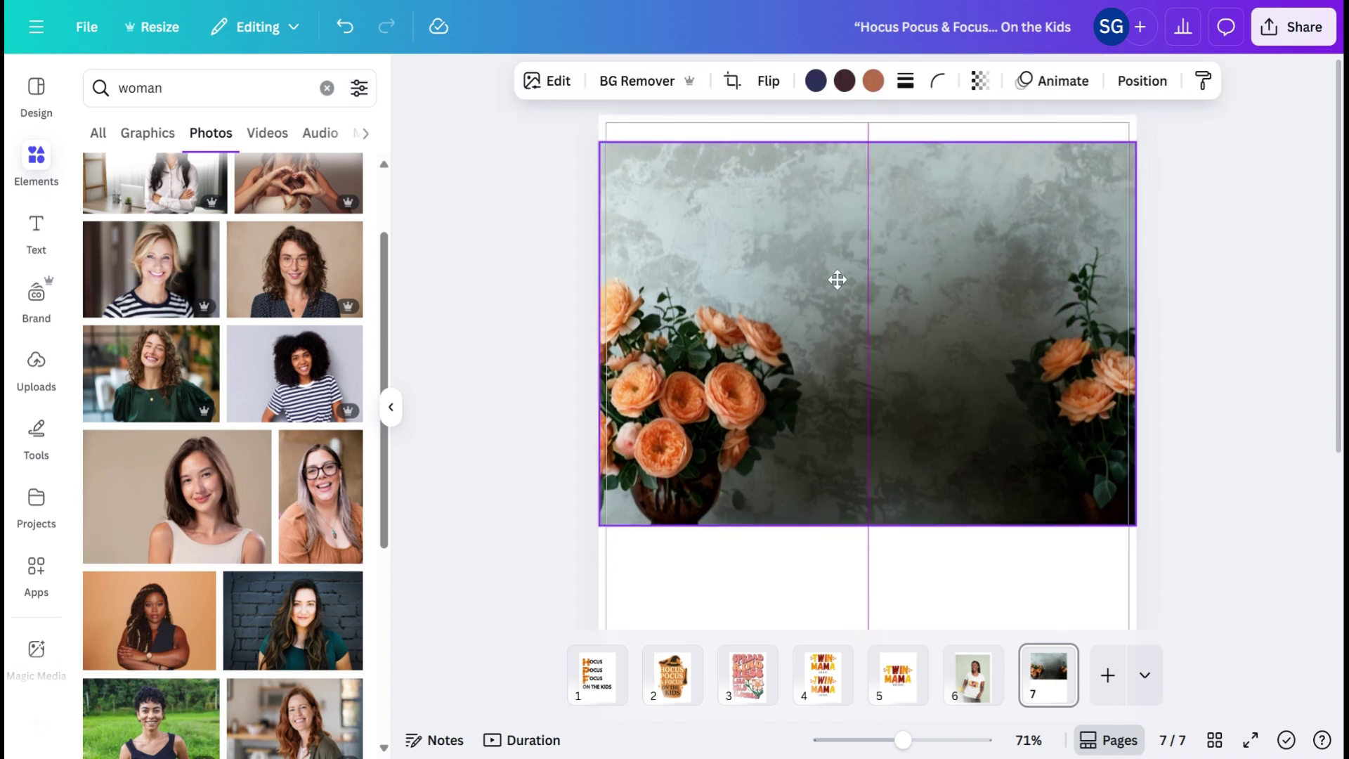
{"action": "left_click_drag", "start_coordinate": [836, 280], "coordinate": [829, 252]}
{"action": "left_click_drag", "start_coordinate": [1129, 495], "coordinate": [799, 259]}
{"action": "left_click", "coordinate": [725, 300]}
Replace the woman search with 'fall' and browse the Elements results.
{"action": "scroll", "coordinate": [286, 364], "scroll_direction": "down", "scroll_amount": 15}
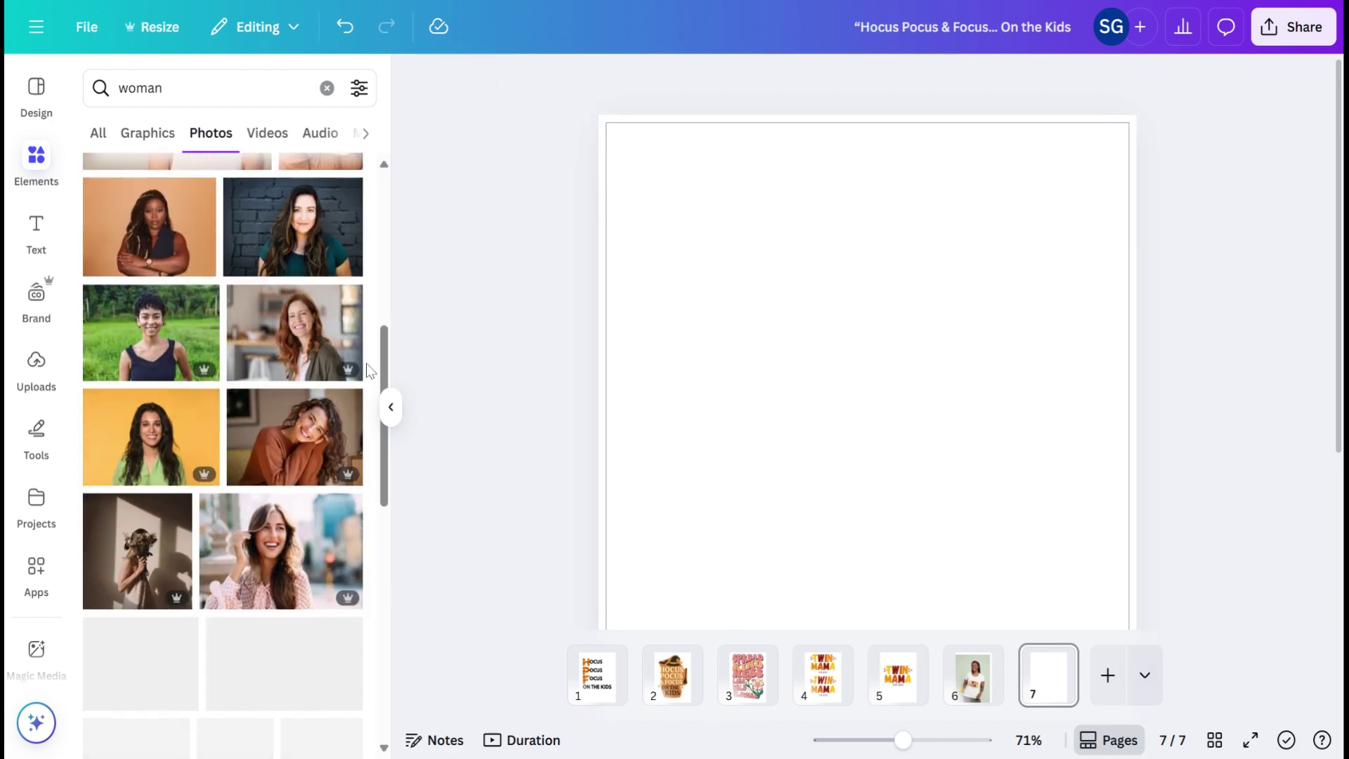
{"action": "scroll", "coordinate": [286, 338], "scroll_direction": "down", "scroll_amount": 6}
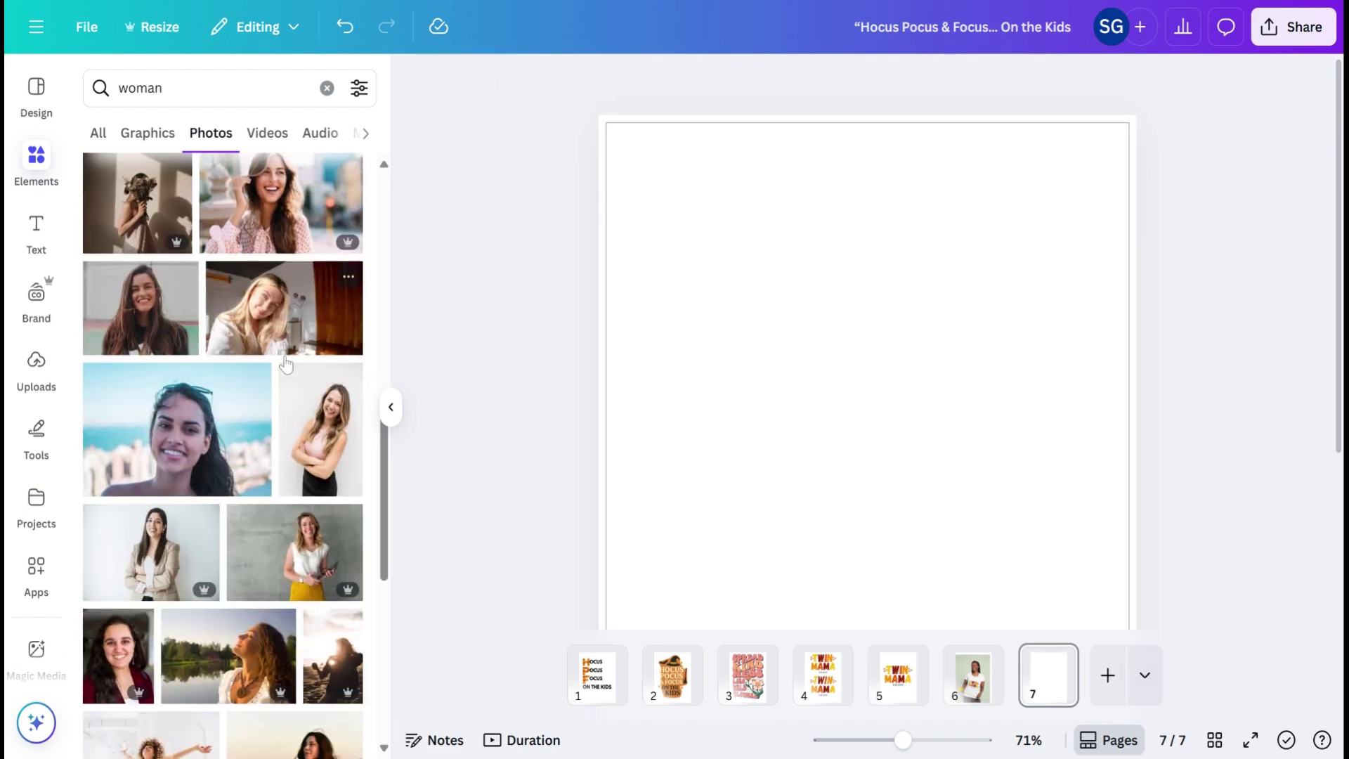
{"action": "scroll", "coordinate": [286, 288], "scroll_direction": "down", "scroll_amount": 4}
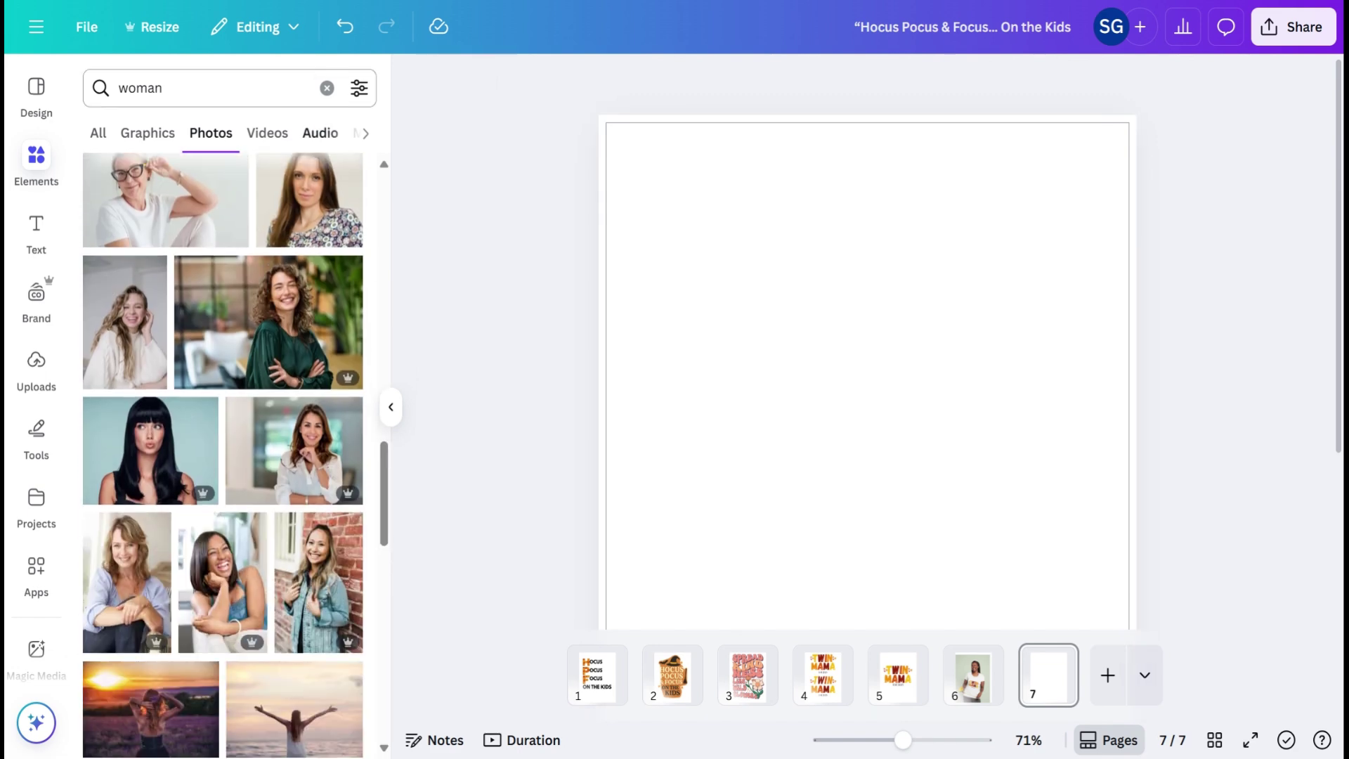
{"action": "left_click", "coordinate": [326, 88]}
{"action": "type", "text": "fall"}
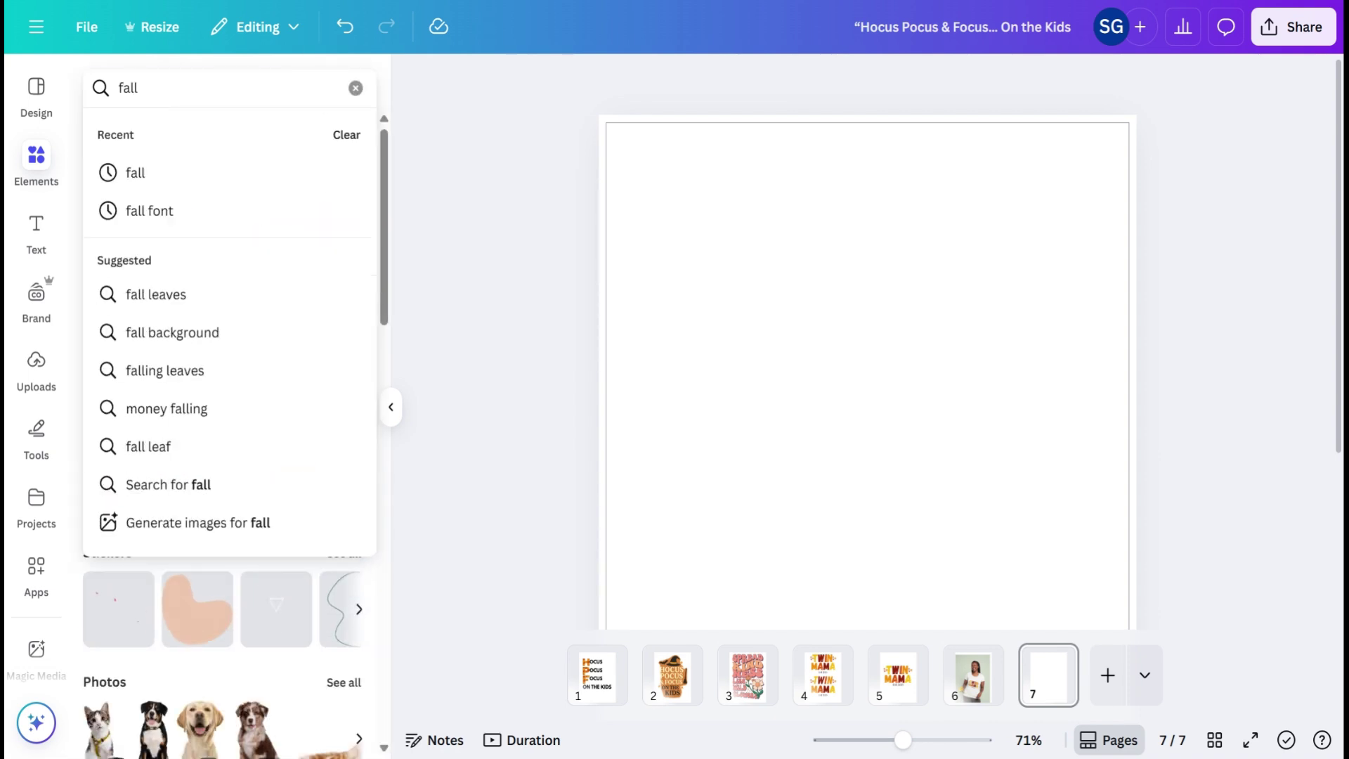
{"action": "key", "text": "Return"}
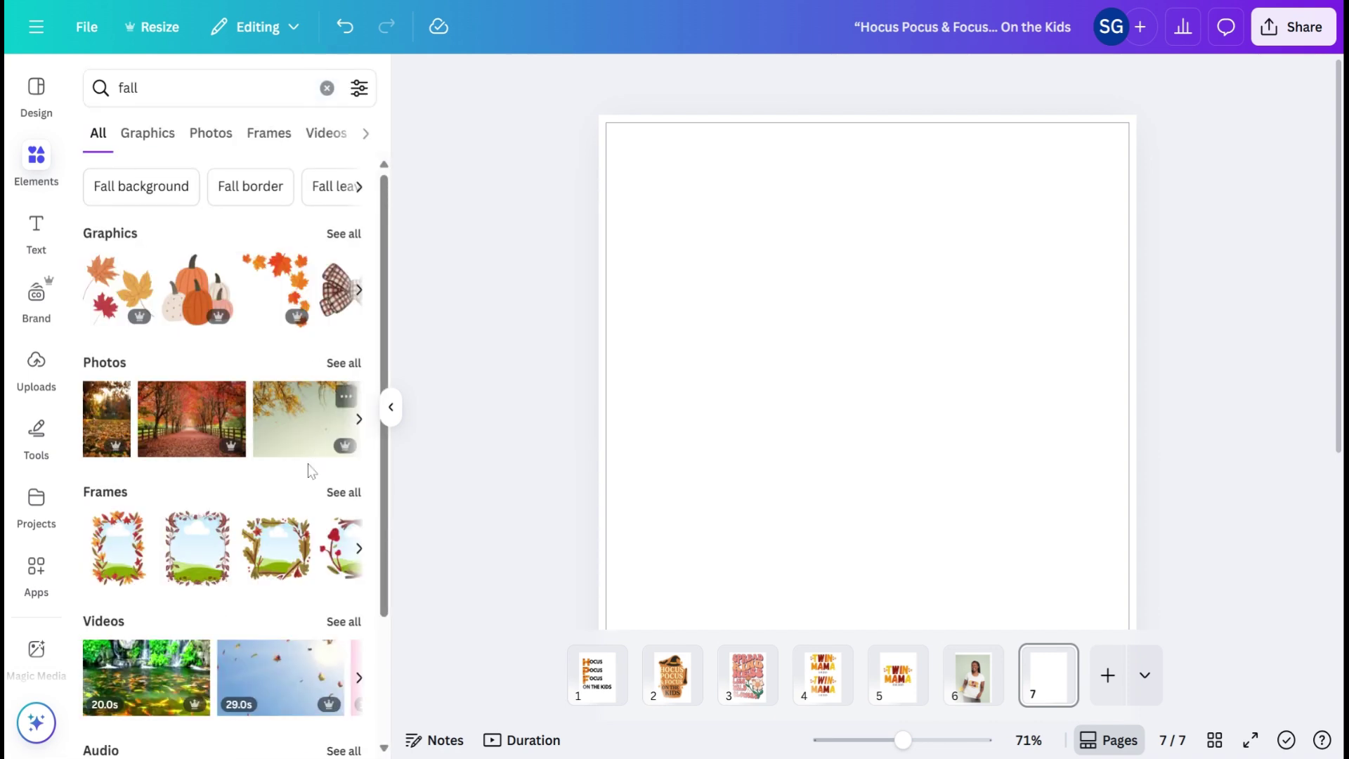
{"action": "scroll", "coordinate": [245, 462], "scroll_direction": "down", "scroll_amount": 3}
{"action": "scroll", "coordinate": [245, 461], "scroll_direction": "up", "scroll_amount": 3}
{"action": "scroll", "coordinate": [266, 407], "scroll_direction": "right", "scroll_amount": 1}
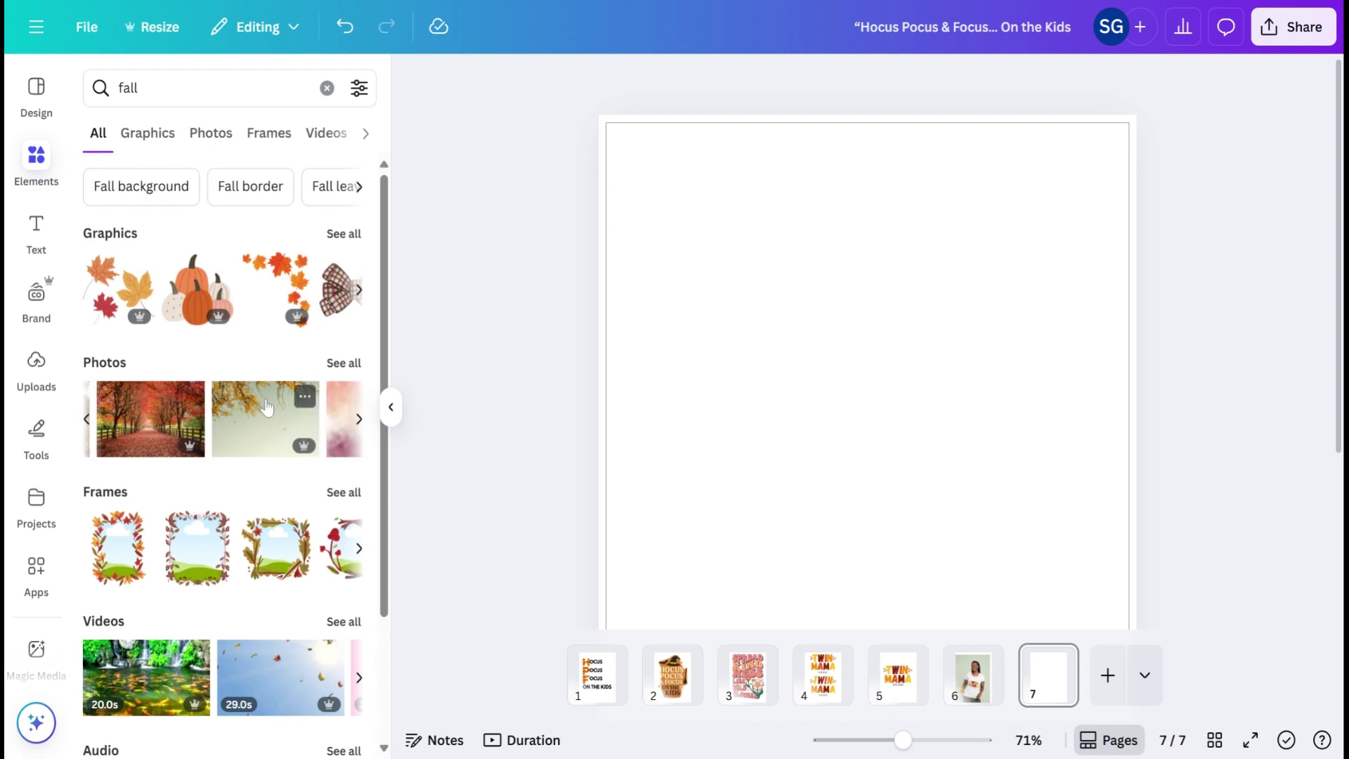
Search Elements for 'office' and scroll through the Photos results.
{"action": "left_click", "coordinate": [326, 88]}
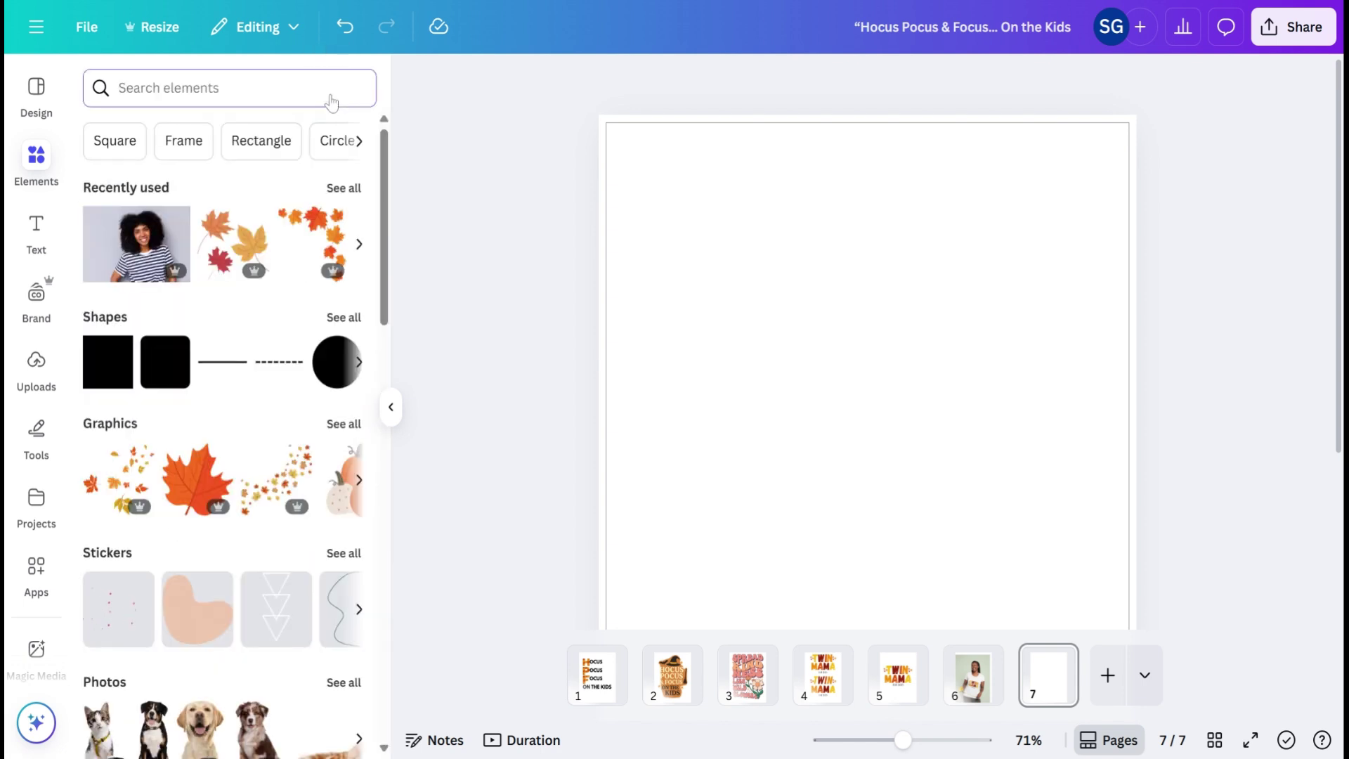
{"action": "type", "text": "office"}
{"action": "key", "text": "Return"}
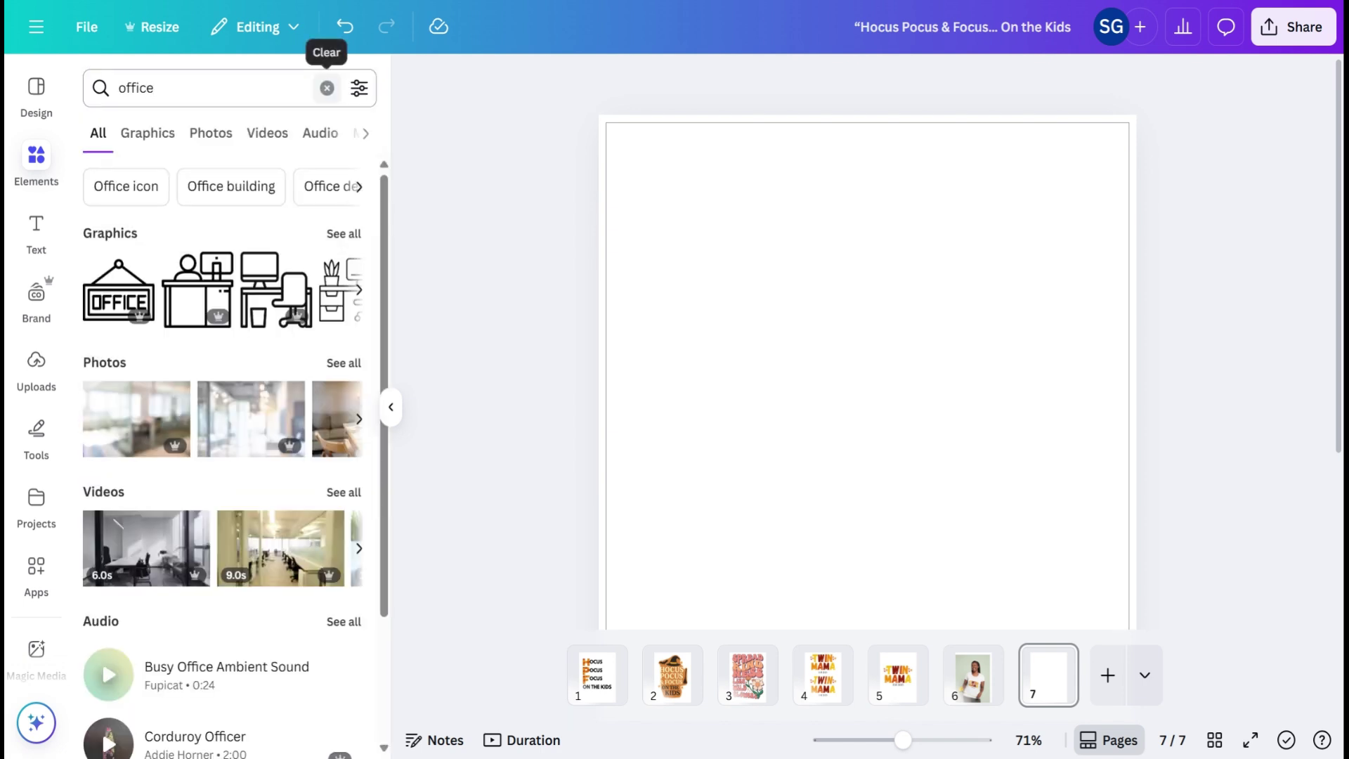
{"action": "left_click", "coordinate": [344, 363]}
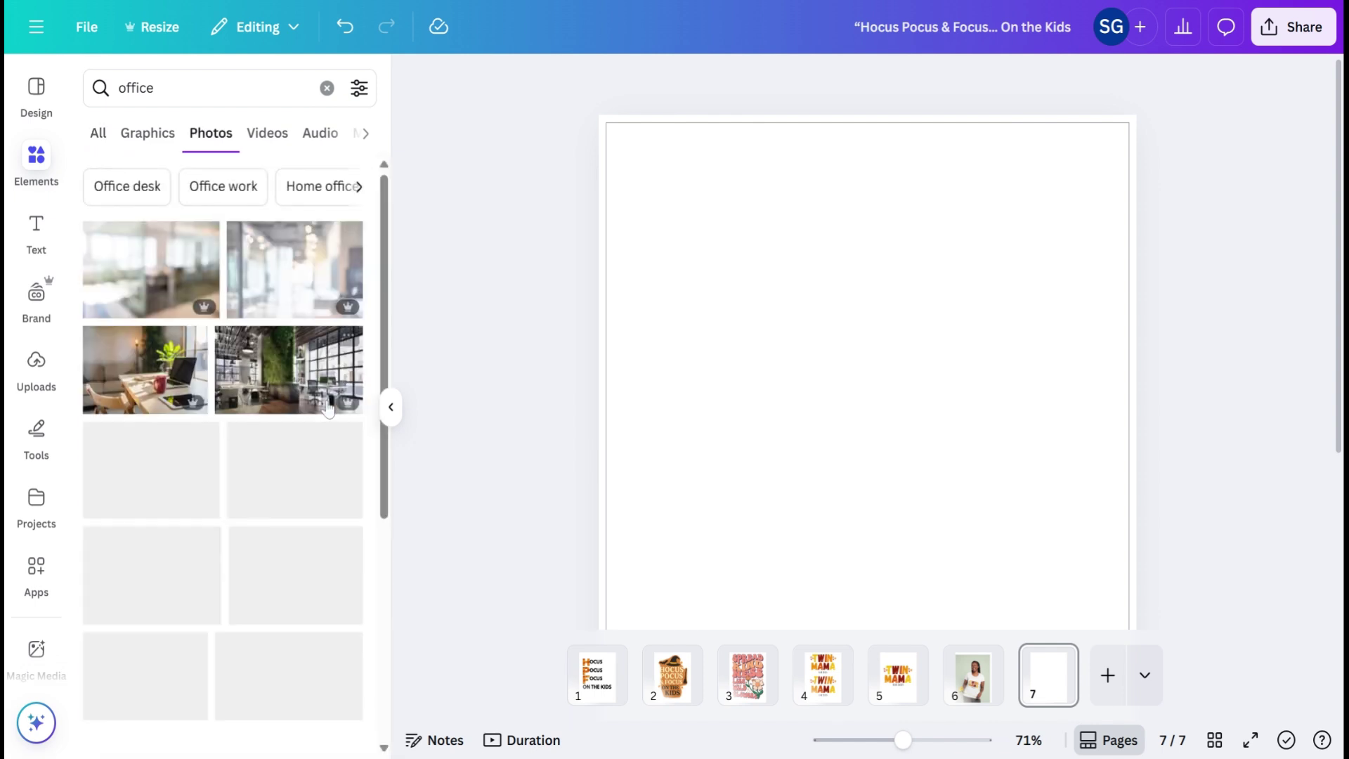
{"action": "scroll", "coordinate": [253, 539], "scroll_direction": "down", "scroll_amount": 10}
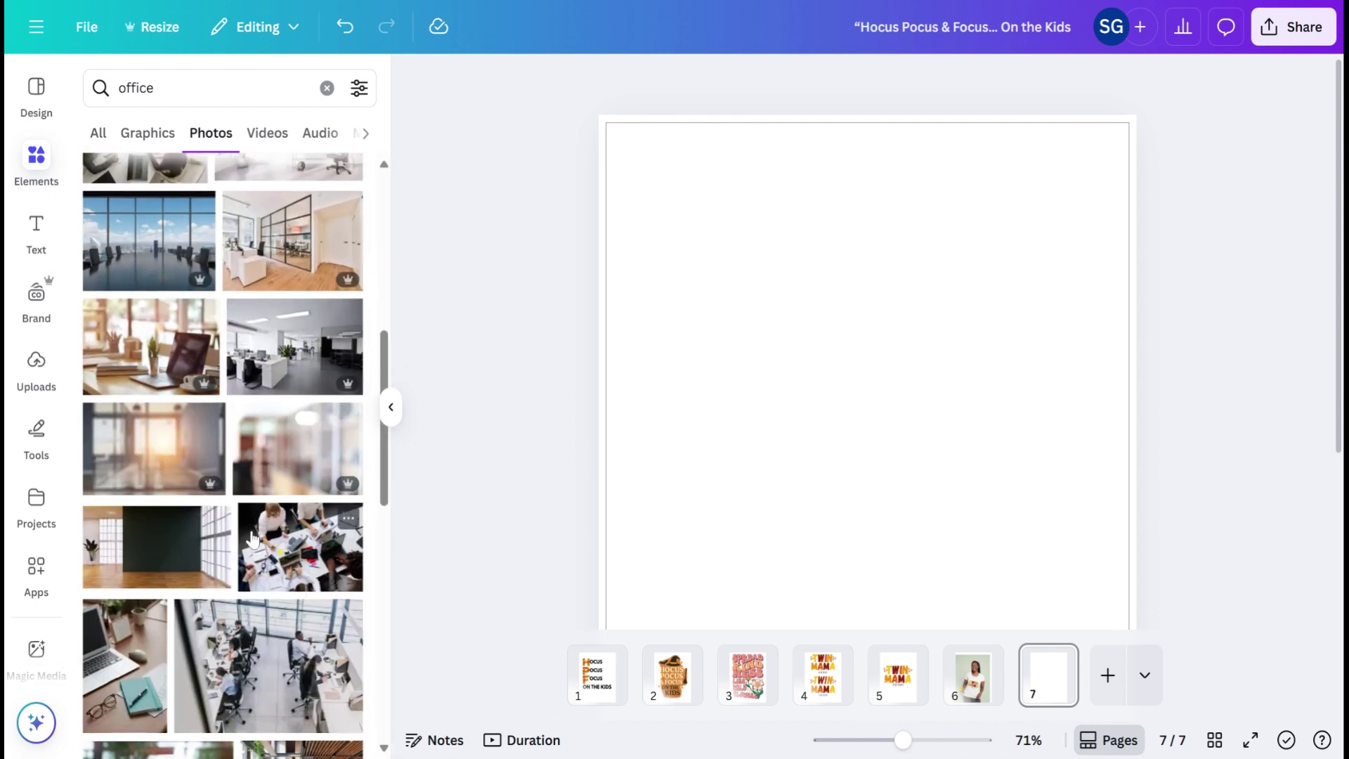
{"action": "scroll", "coordinate": [295, 436], "scroll_direction": "down", "scroll_amount": 2}
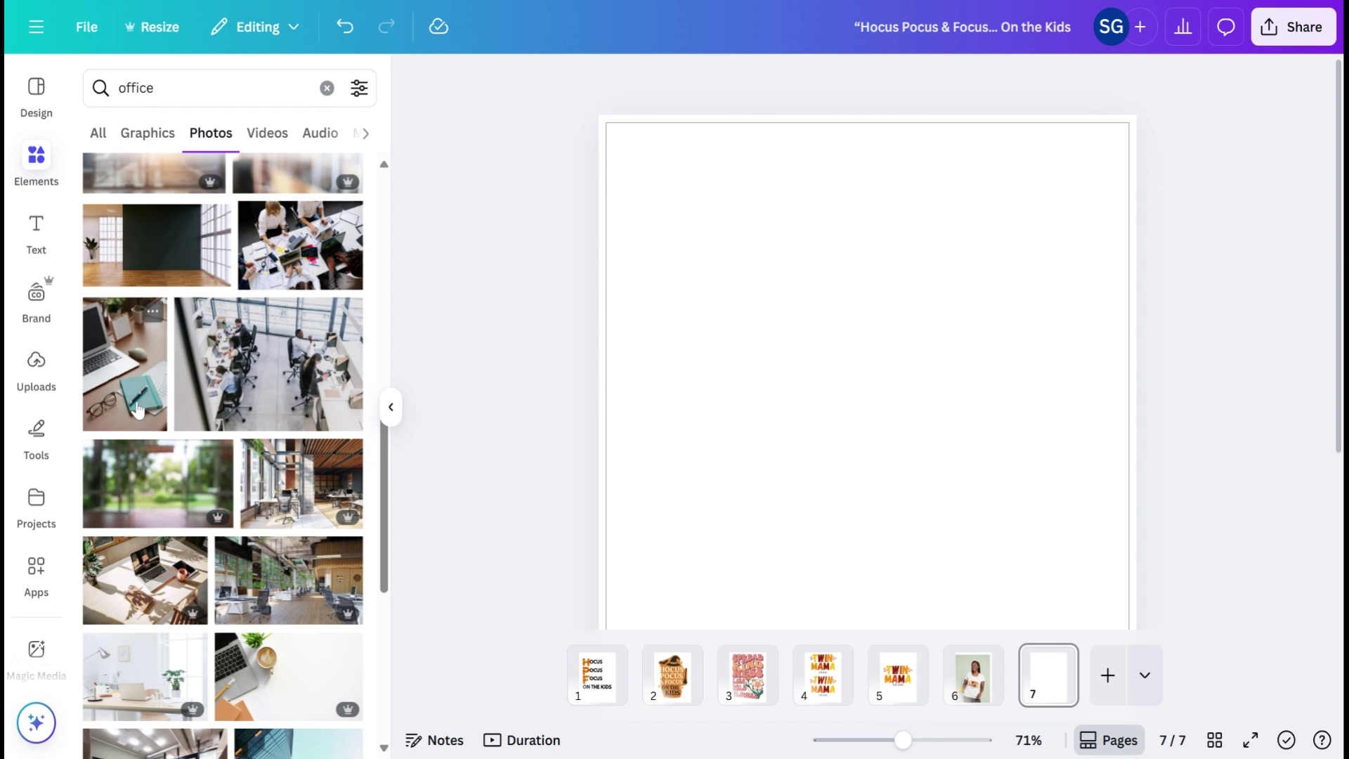
Add the laptop-and-notebook desk photo and stretch it flush to cover all of page 7.
{"action": "left_click", "coordinate": [138, 410]}
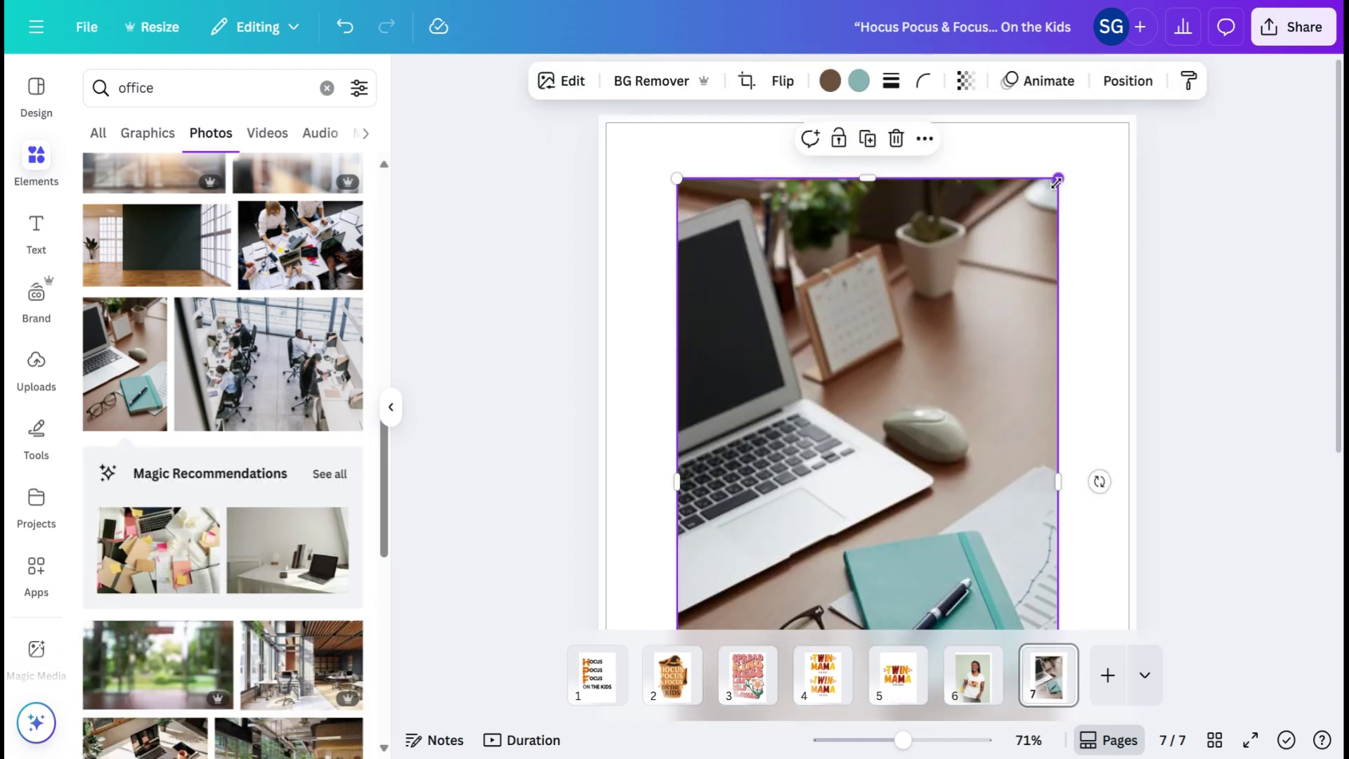
{"action": "left_click_drag", "start_coordinate": [1057, 181], "coordinate": [1105, 129]}
{"action": "left_click_drag", "start_coordinate": [913, 325], "coordinate": [832, 240]}
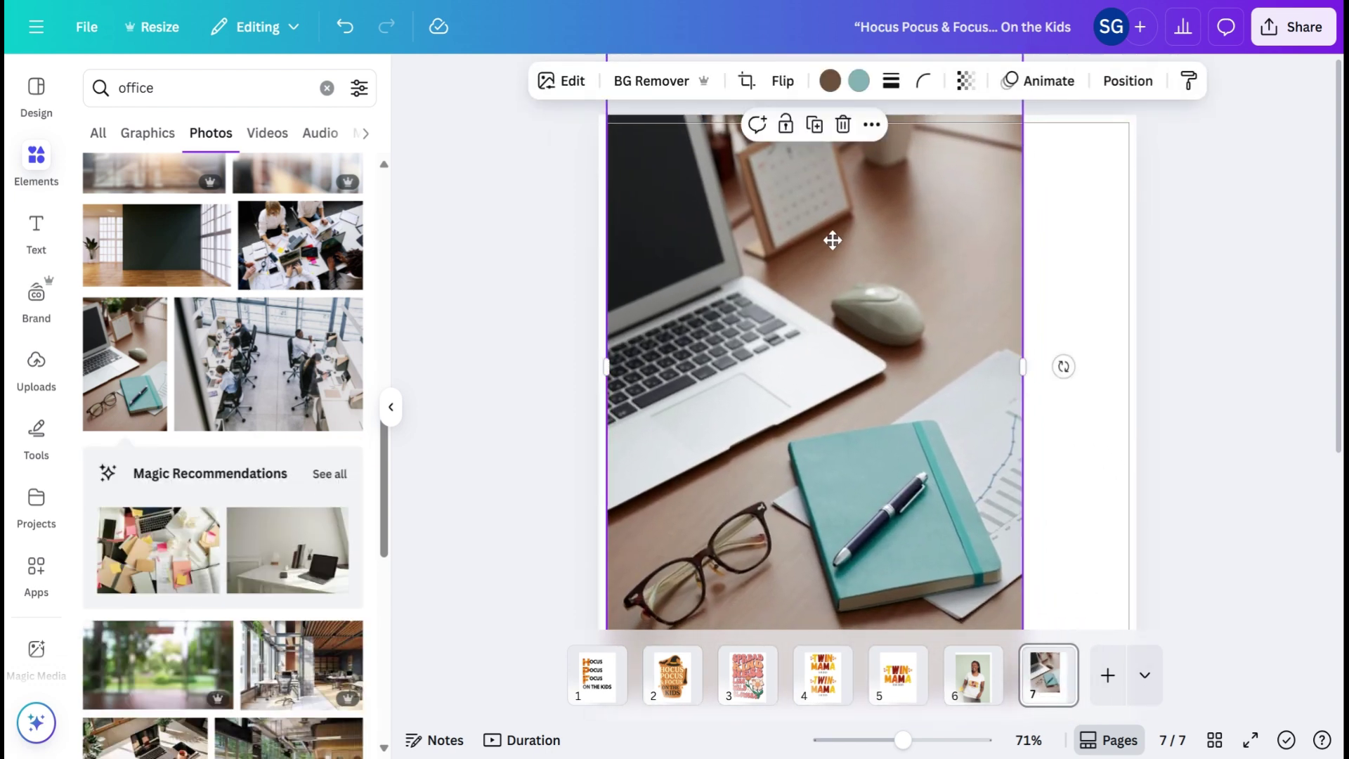
{"action": "left_click_drag", "start_coordinate": [901, 745], "coordinate": [886, 741]}
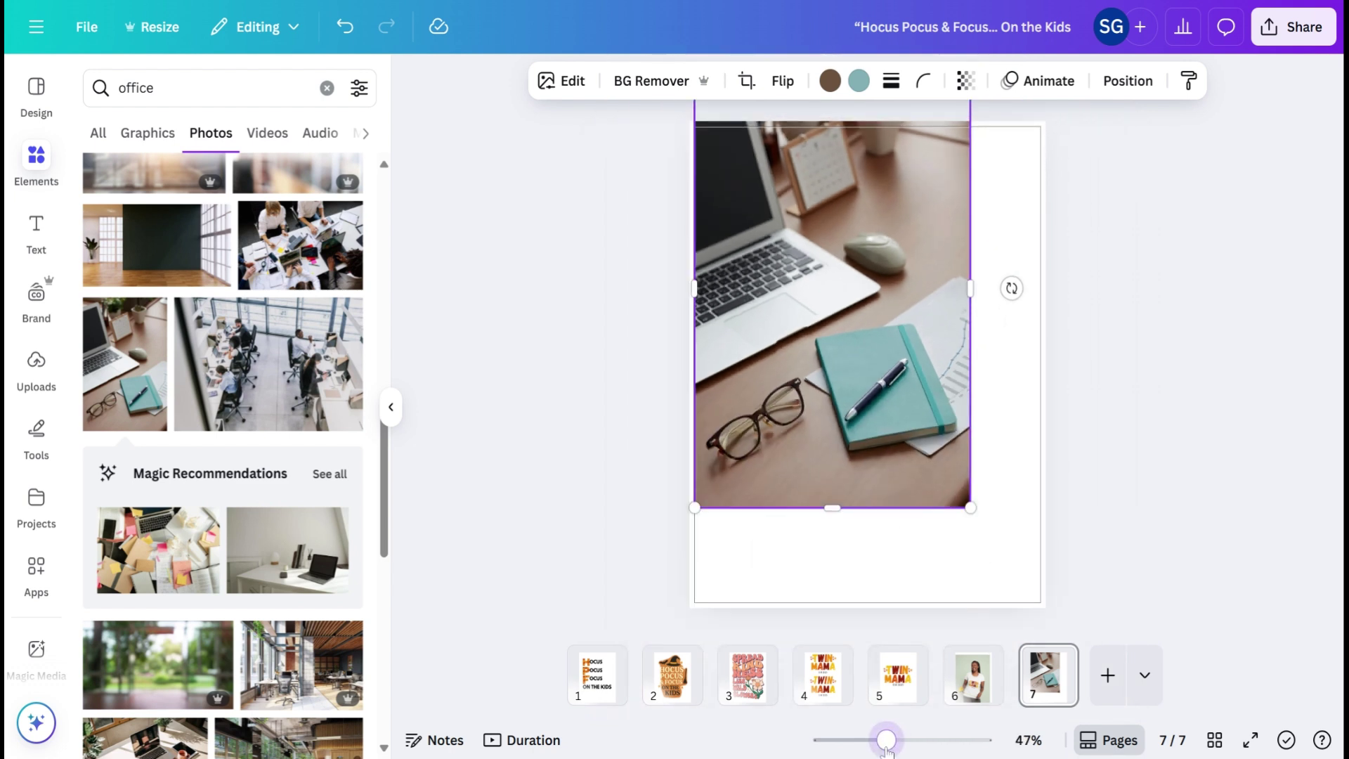
{"action": "left_click_drag", "start_coordinate": [969, 506], "coordinate": [1060, 630]}
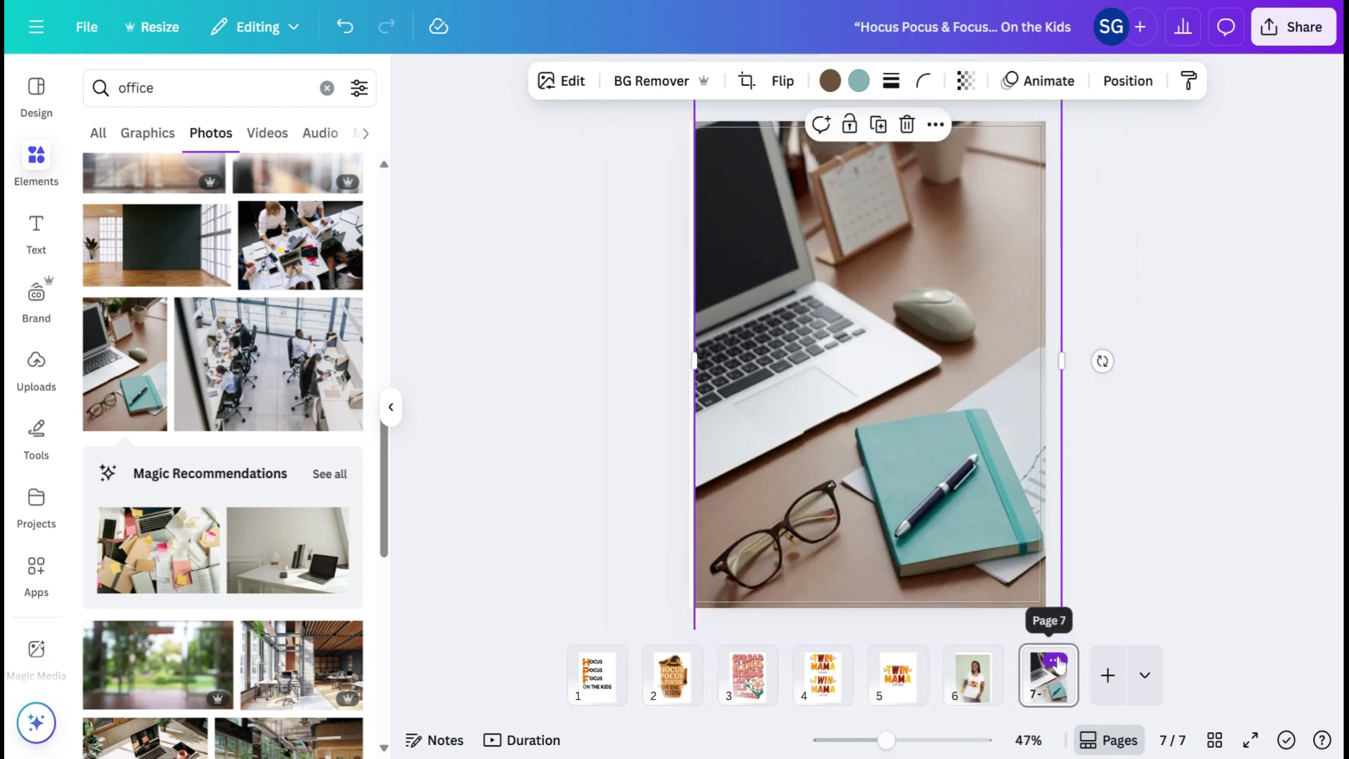
{"action": "left_click_drag", "start_coordinate": [945, 506], "coordinate": [928, 481]}
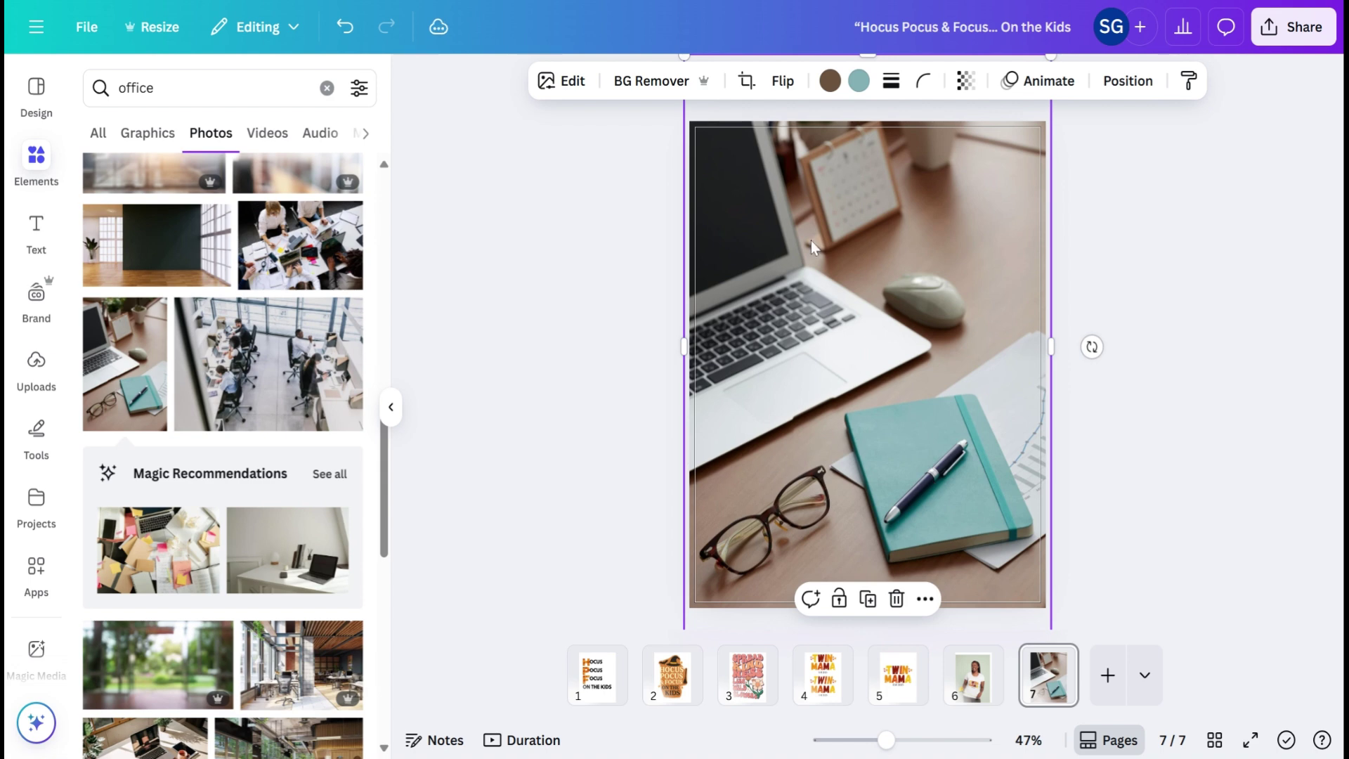
{"action": "left_click", "coordinate": [540, 90]}
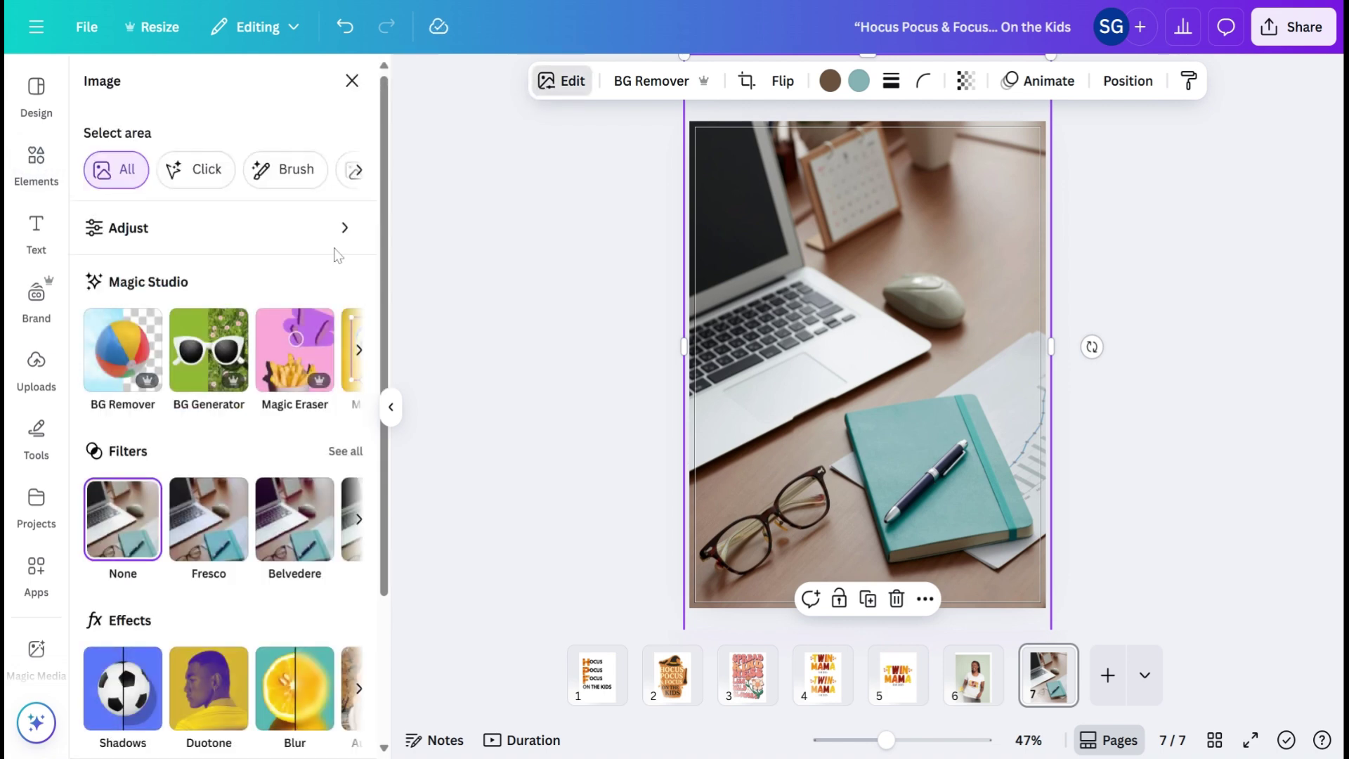
{"action": "left_click", "coordinate": [279, 364]}
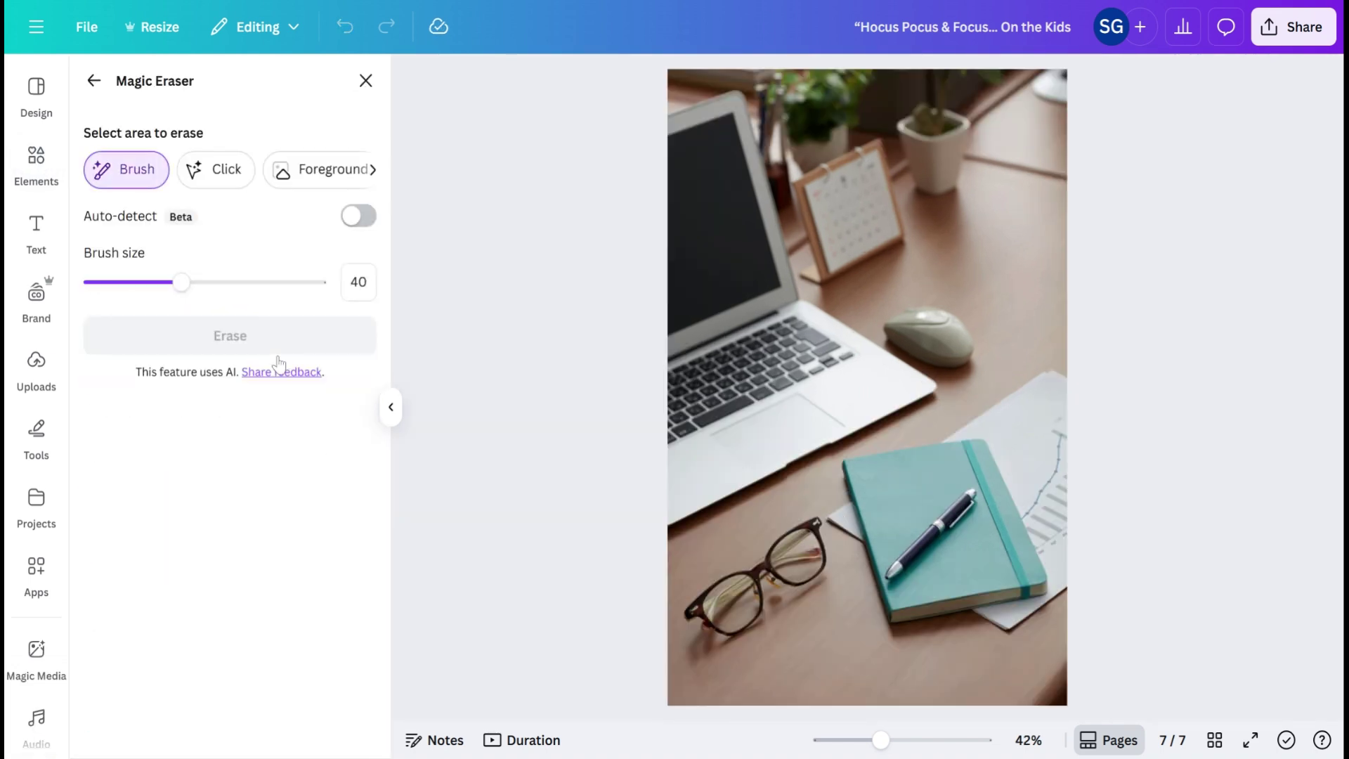
{"action": "left_click", "coordinate": [235, 174]}
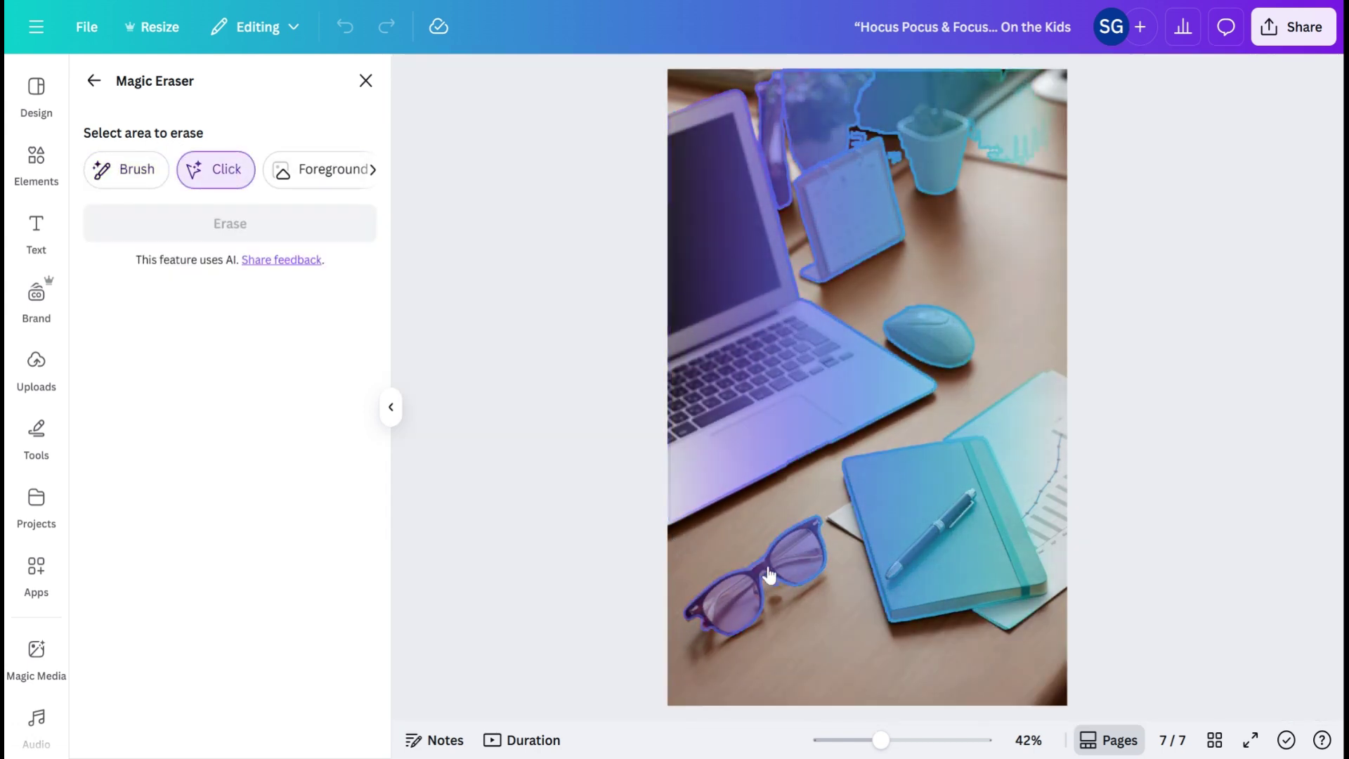
{"action": "left_click", "coordinate": [766, 576]}
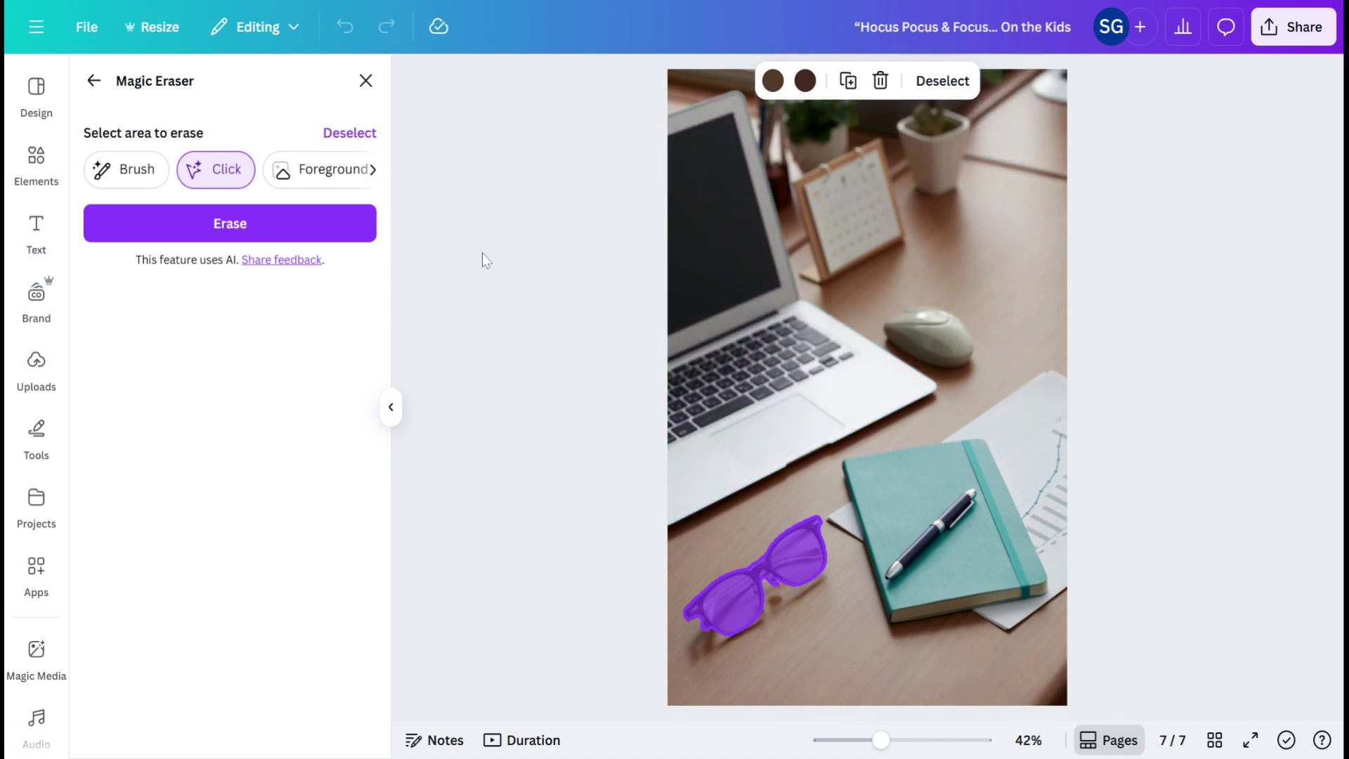
{"action": "left_click", "coordinate": [94, 82]}
Lift the glasses out of the desk photo with Magic Grab in Click mode.
{"action": "scroll", "coordinate": [259, 408], "scroll_direction": "right", "scroll_amount": 3}
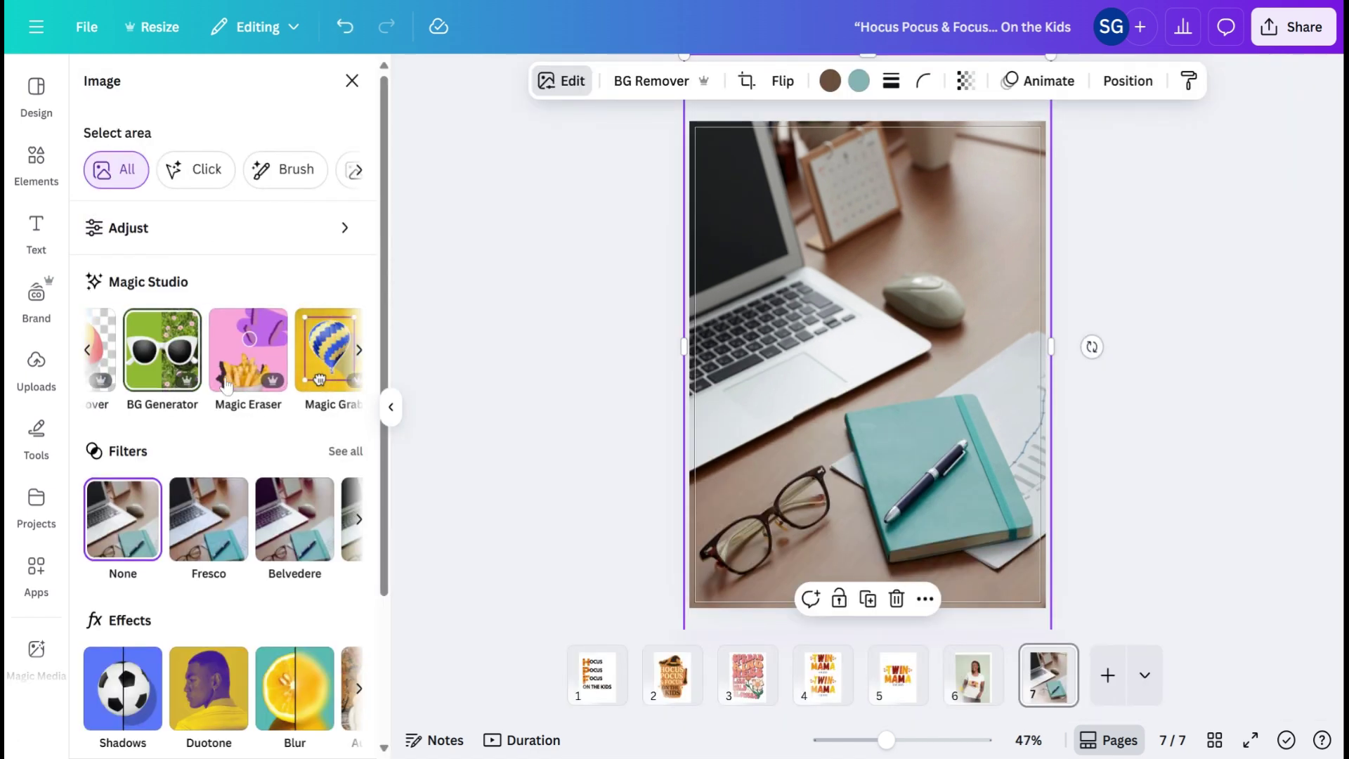
{"action": "left_click", "coordinate": [239, 373]}
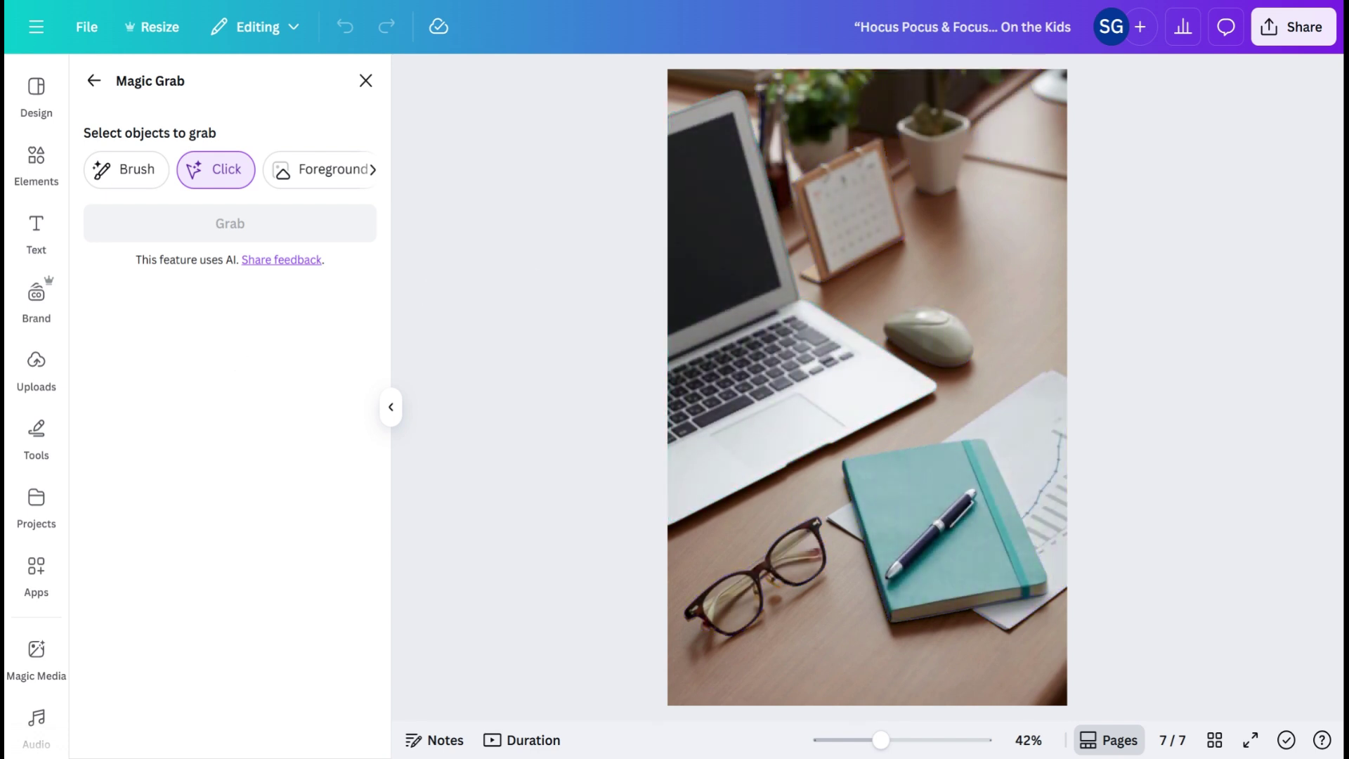
{"action": "left_click", "coordinate": [759, 586]}
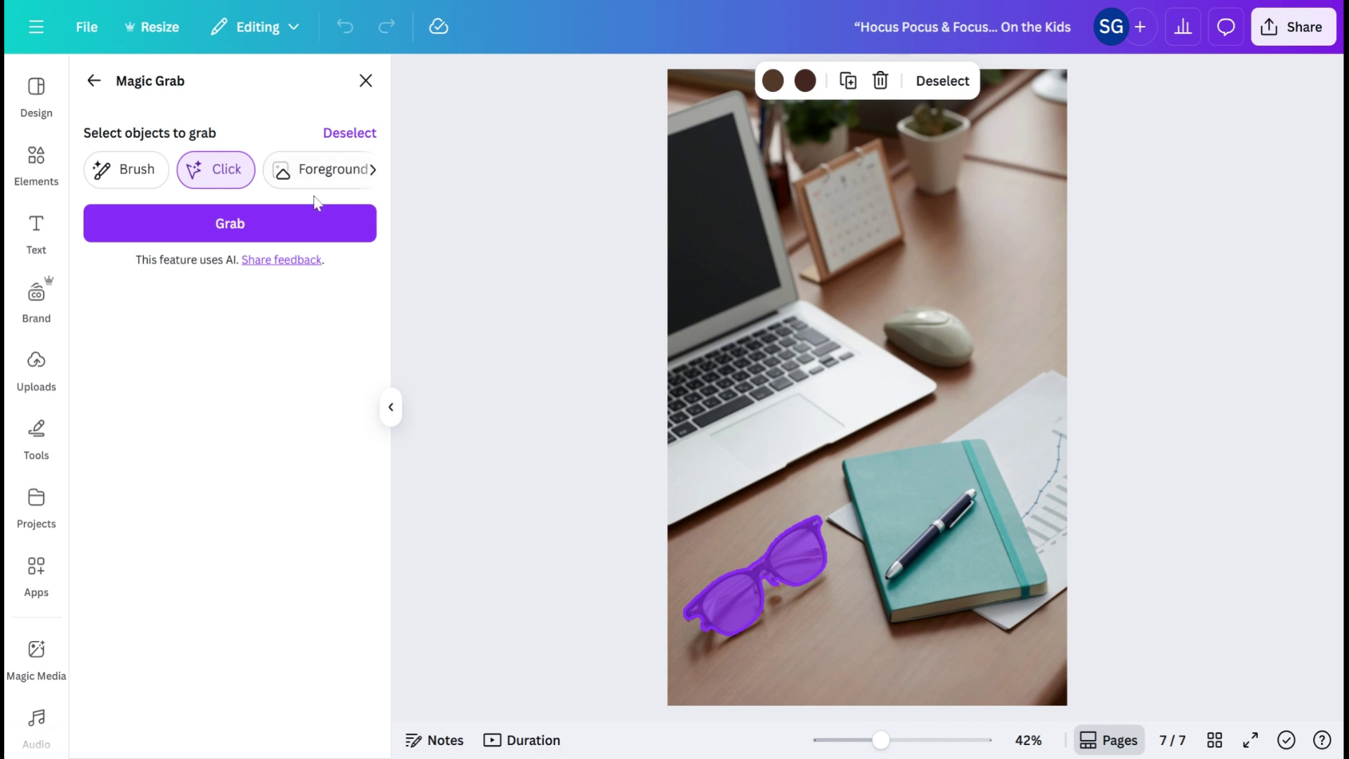
{"action": "left_click", "coordinate": [265, 229]}
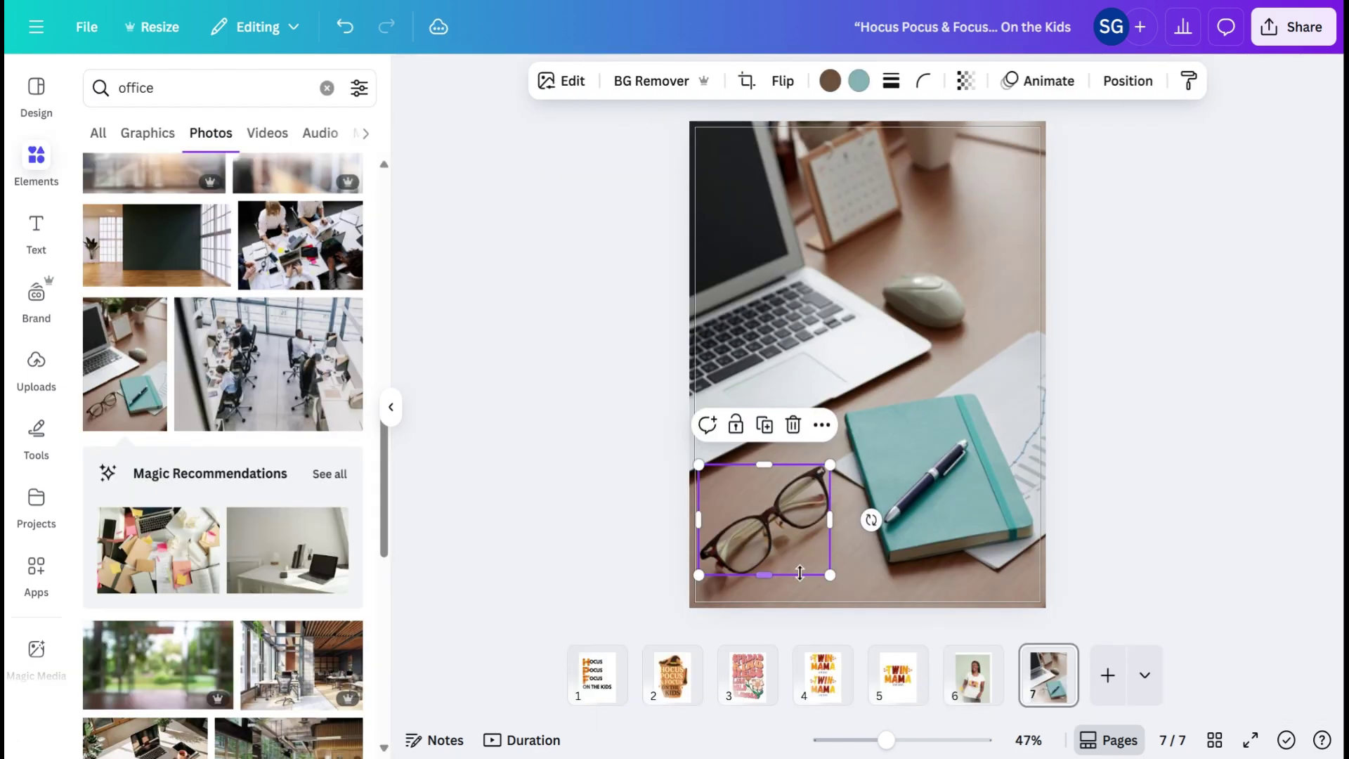
Move the separated glasses to the upper right of the desk near the calendar.
{"action": "left_click_drag", "start_coordinate": [769, 513], "coordinate": [781, 458]}
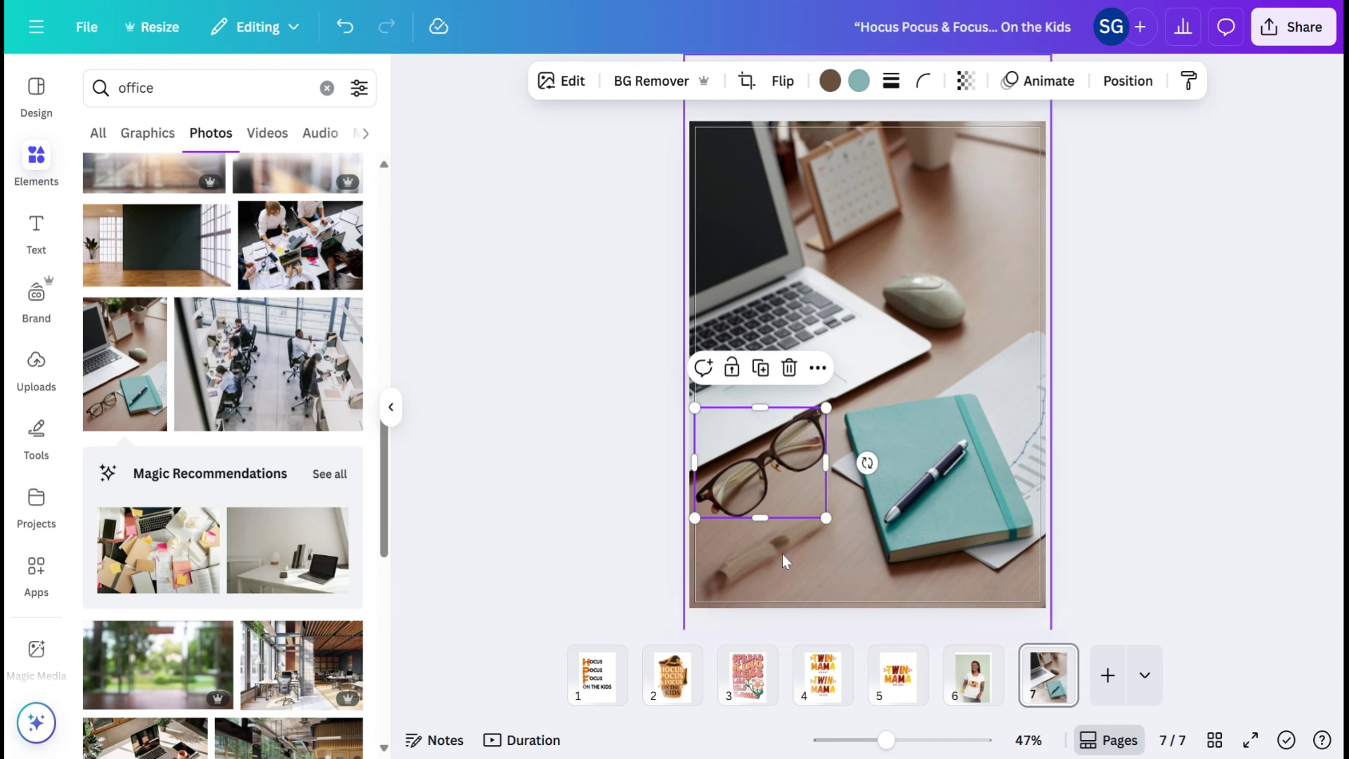
{"action": "left_click_drag", "start_coordinate": [795, 428], "coordinate": [785, 367]}
{"action": "left_click", "coordinate": [757, 572]}
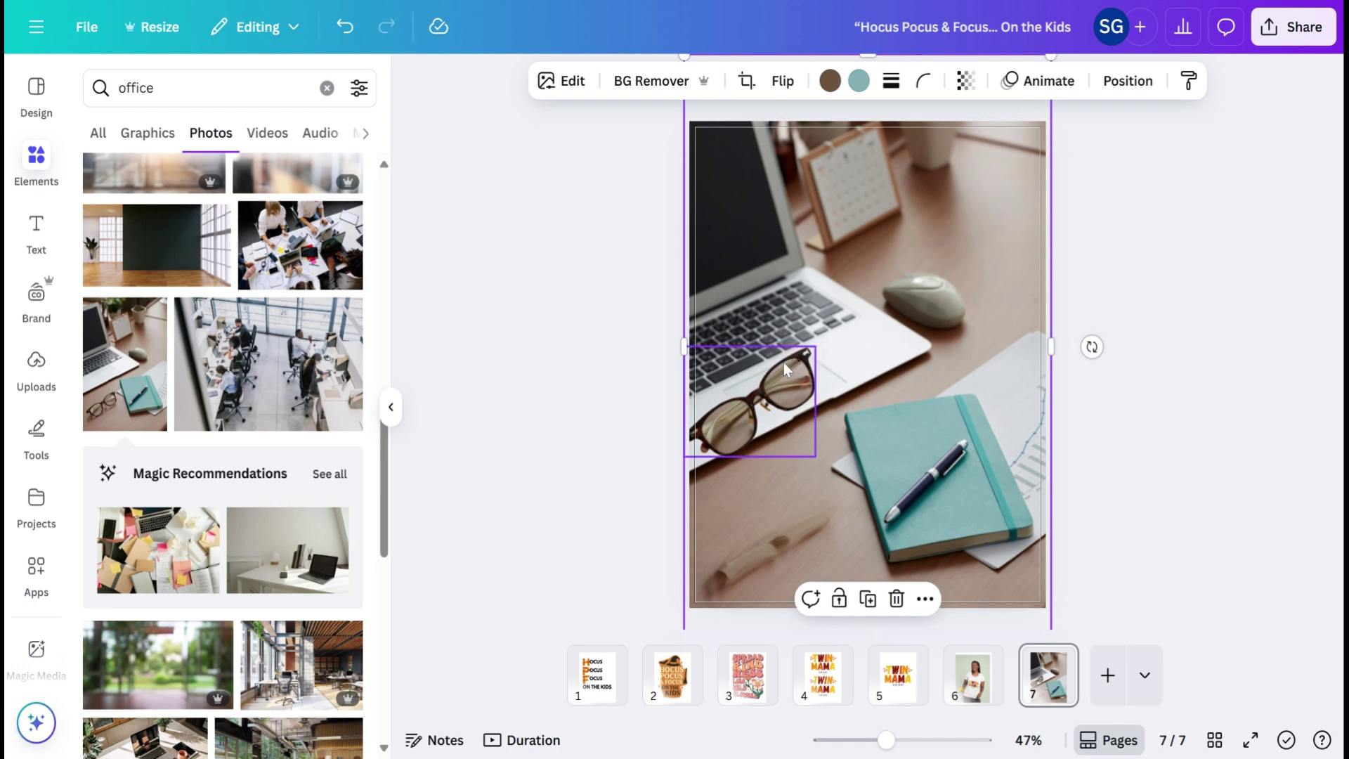
{"action": "left_click_drag", "start_coordinate": [785, 365], "coordinate": [967, 184]}
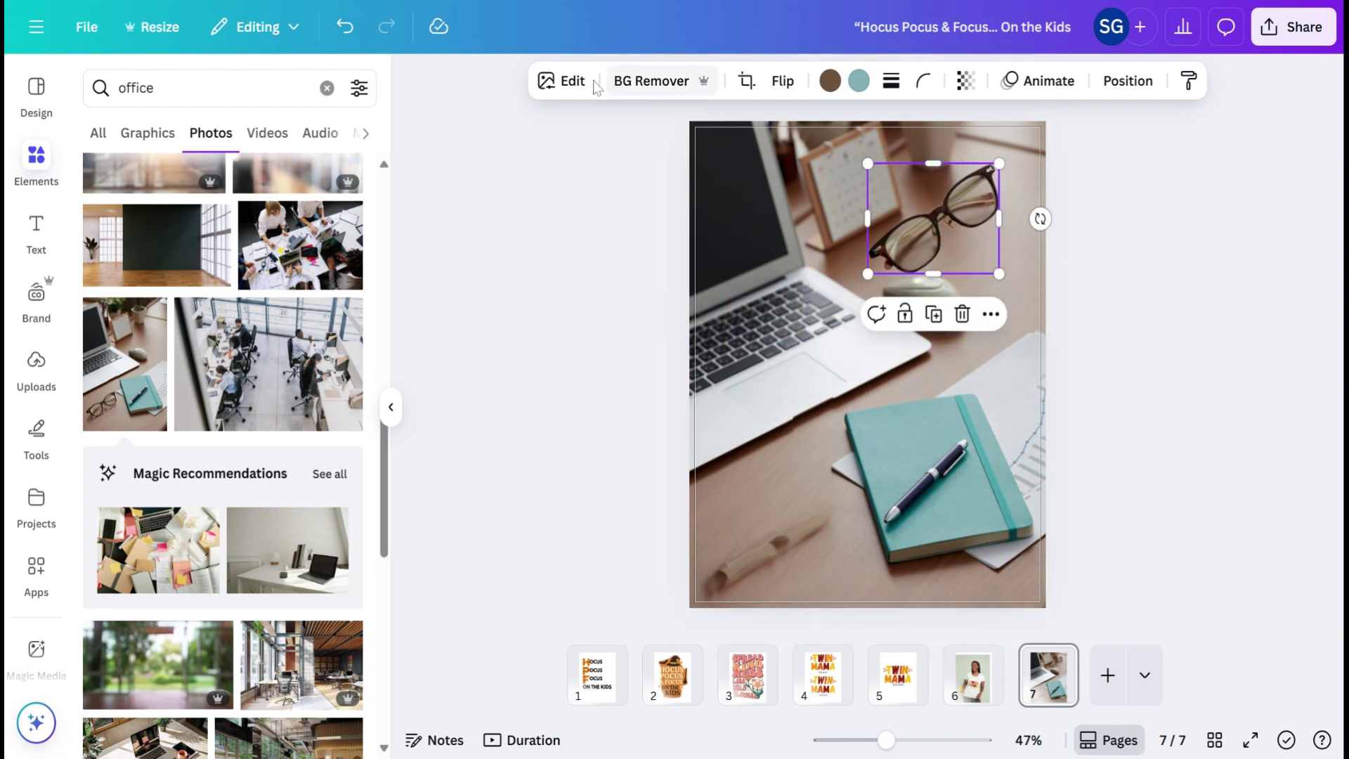
{"action": "left_click", "coordinate": [570, 82]}
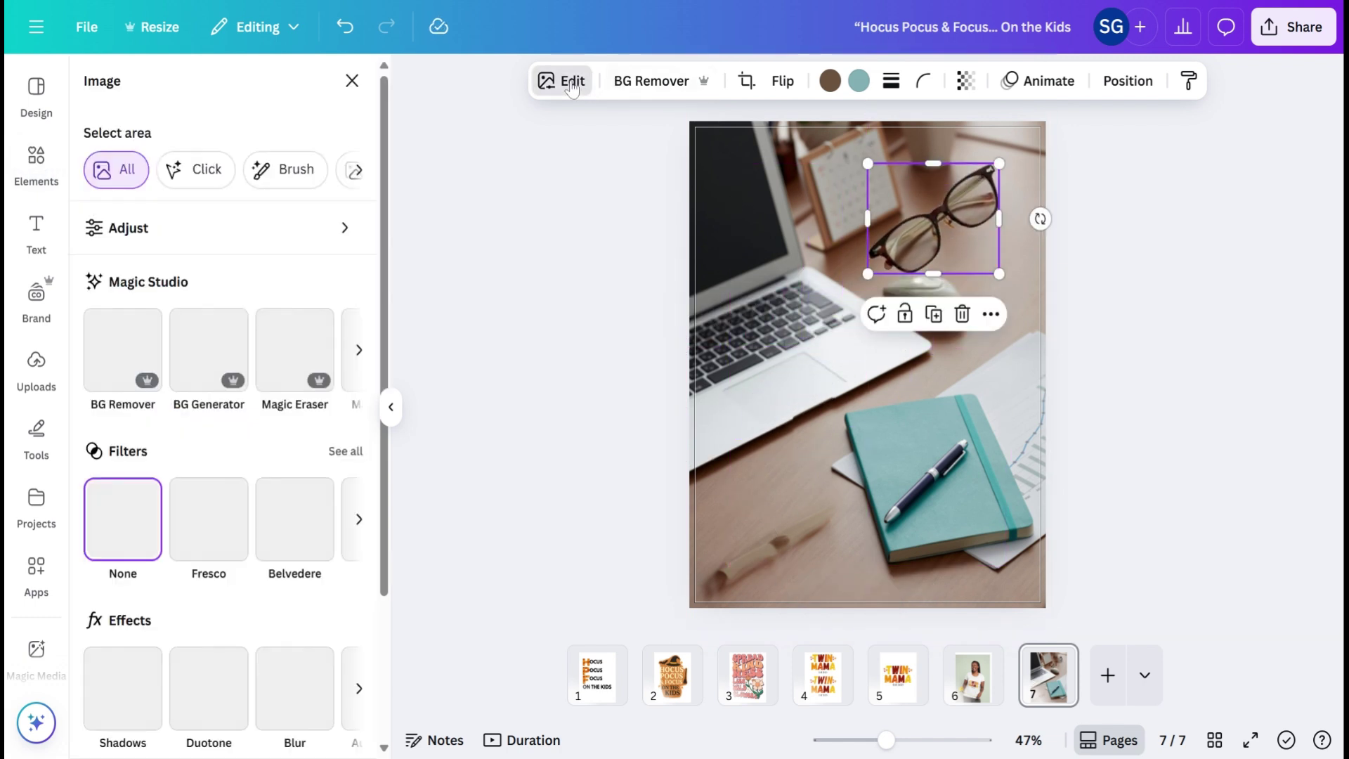
Back out of the glasses' eraser and open the desk photo's editing options instead.
{"action": "left_click", "coordinate": [284, 382]}
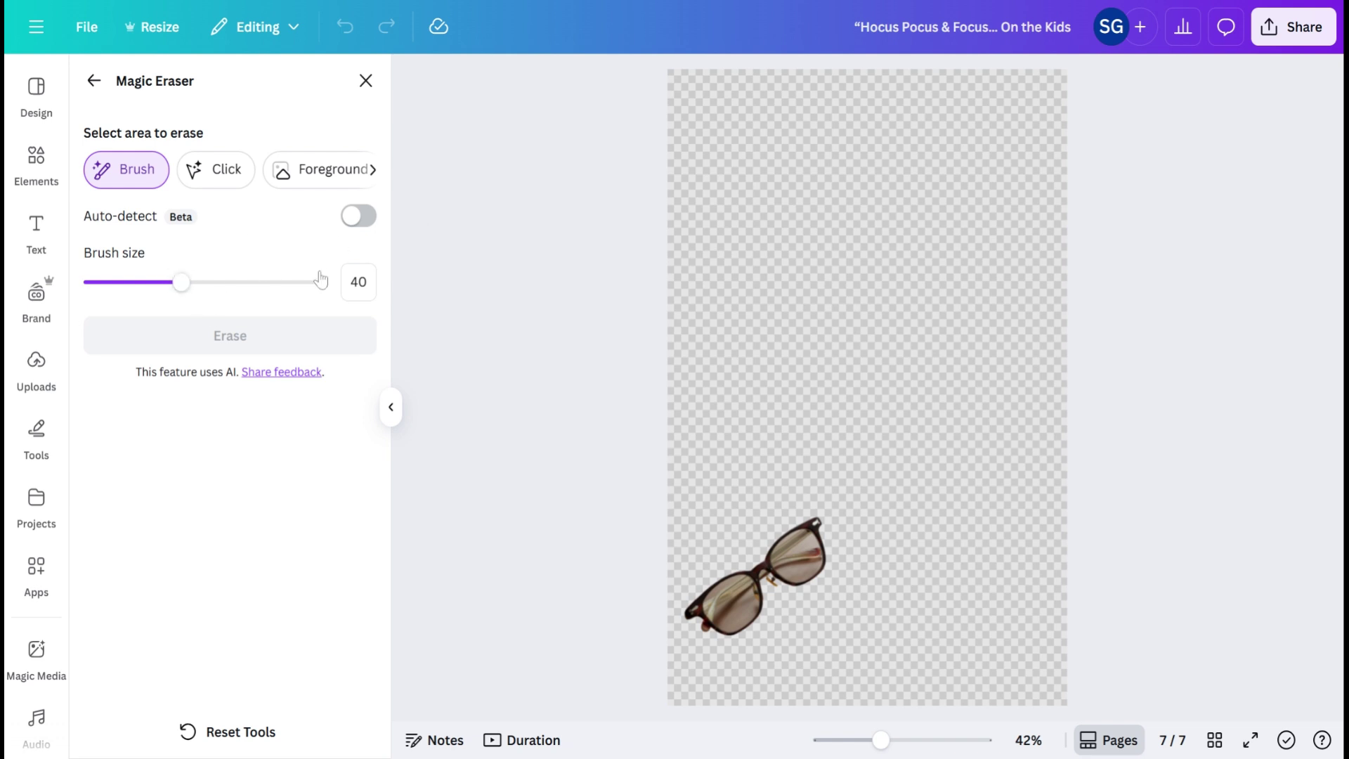
{"action": "left_click", "coordinate": [366, 81]}
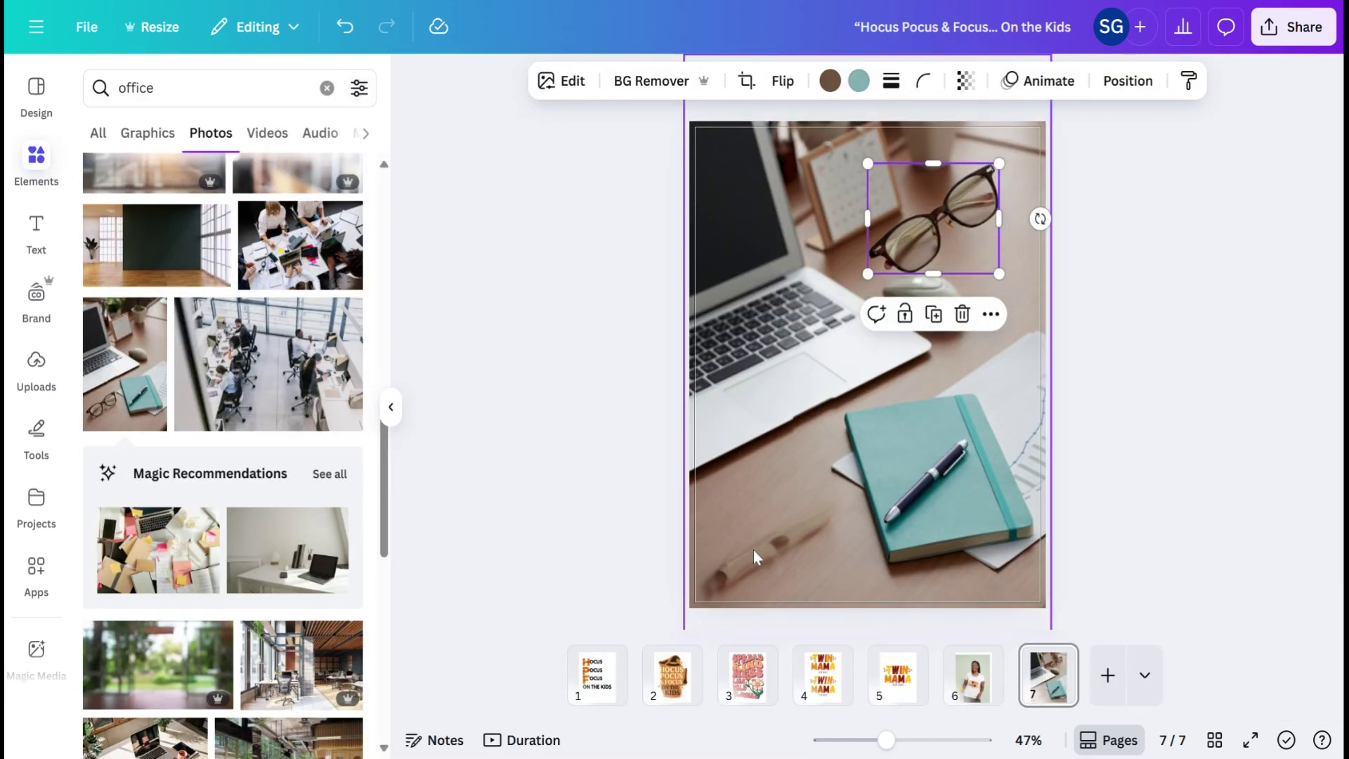
{"action": "key", "text": "Escape"}
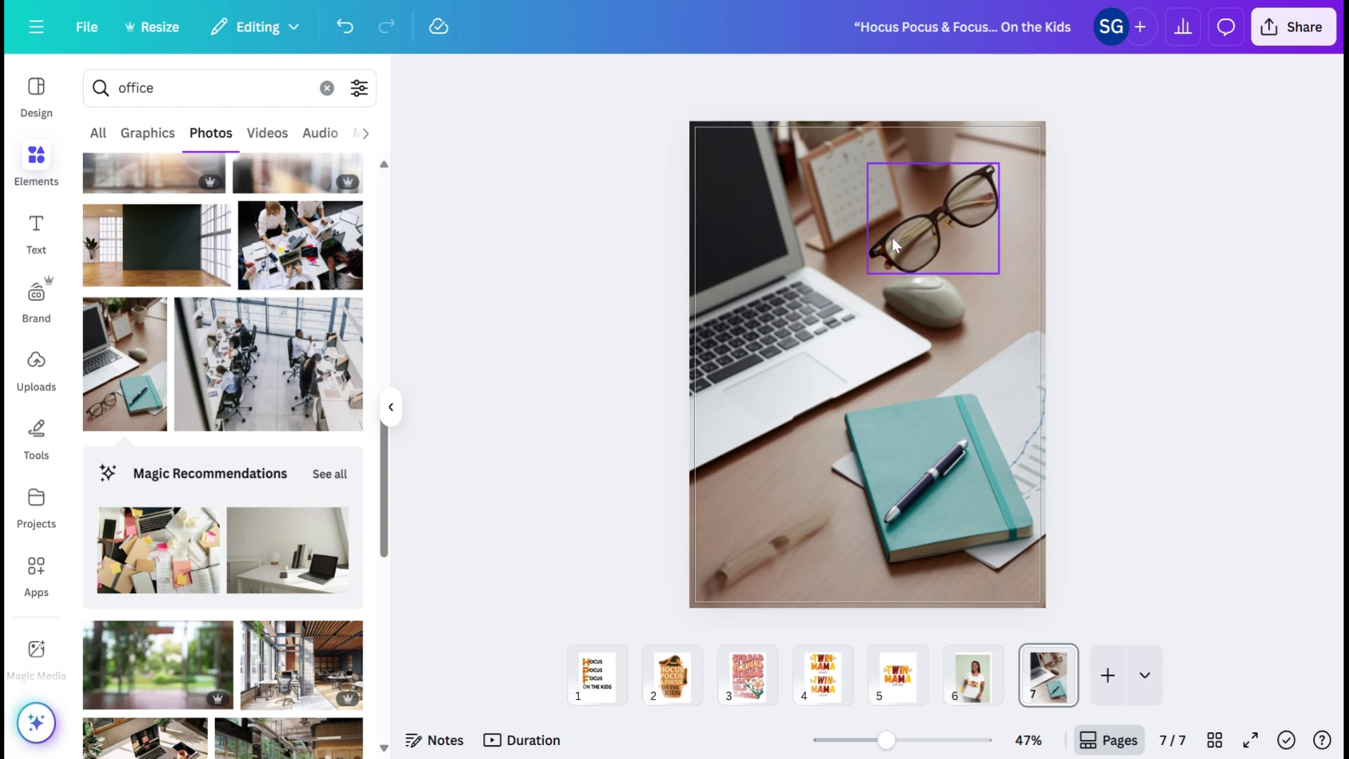
{"action": "left_click", "coordinate": [916, 254]}
{"action": "left_click", "coordinate": [750, 551]}
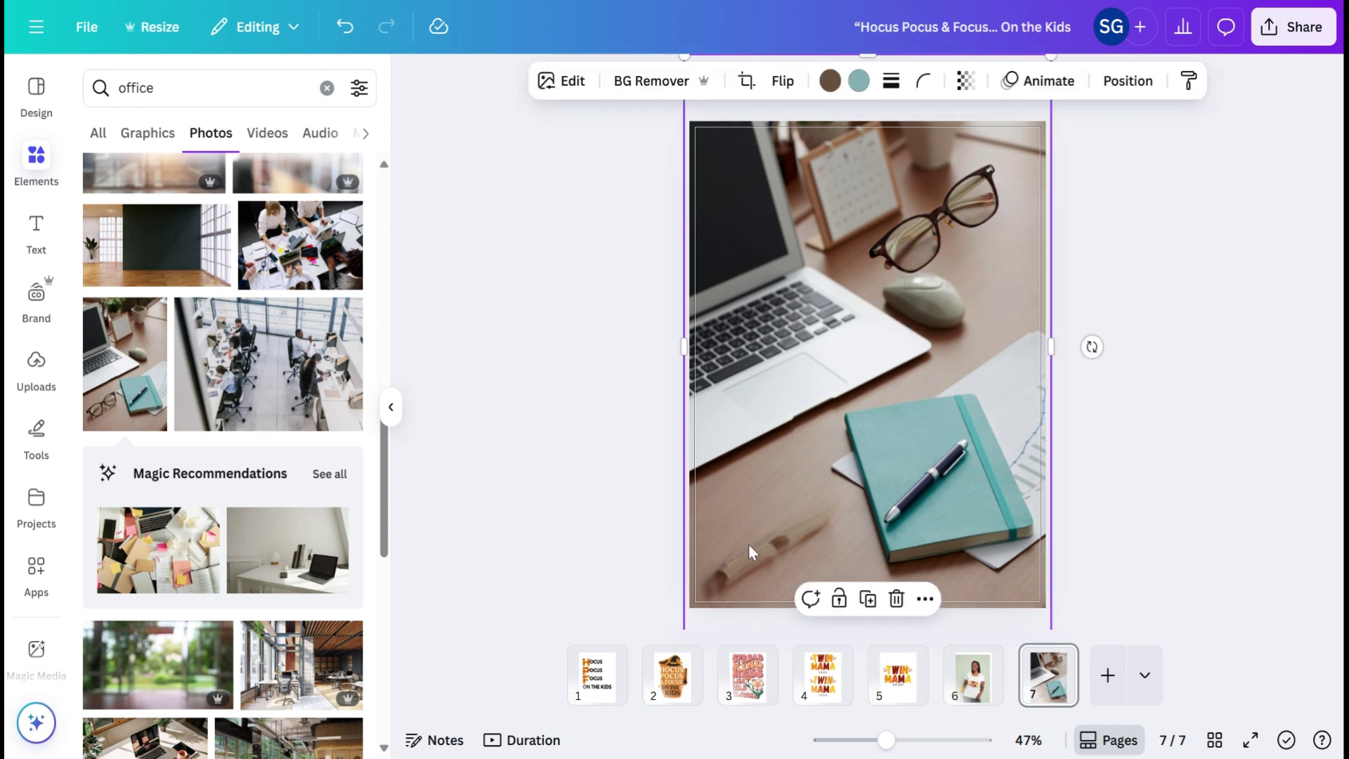
{"action": "left_click", "coordinate": [565, 82]}
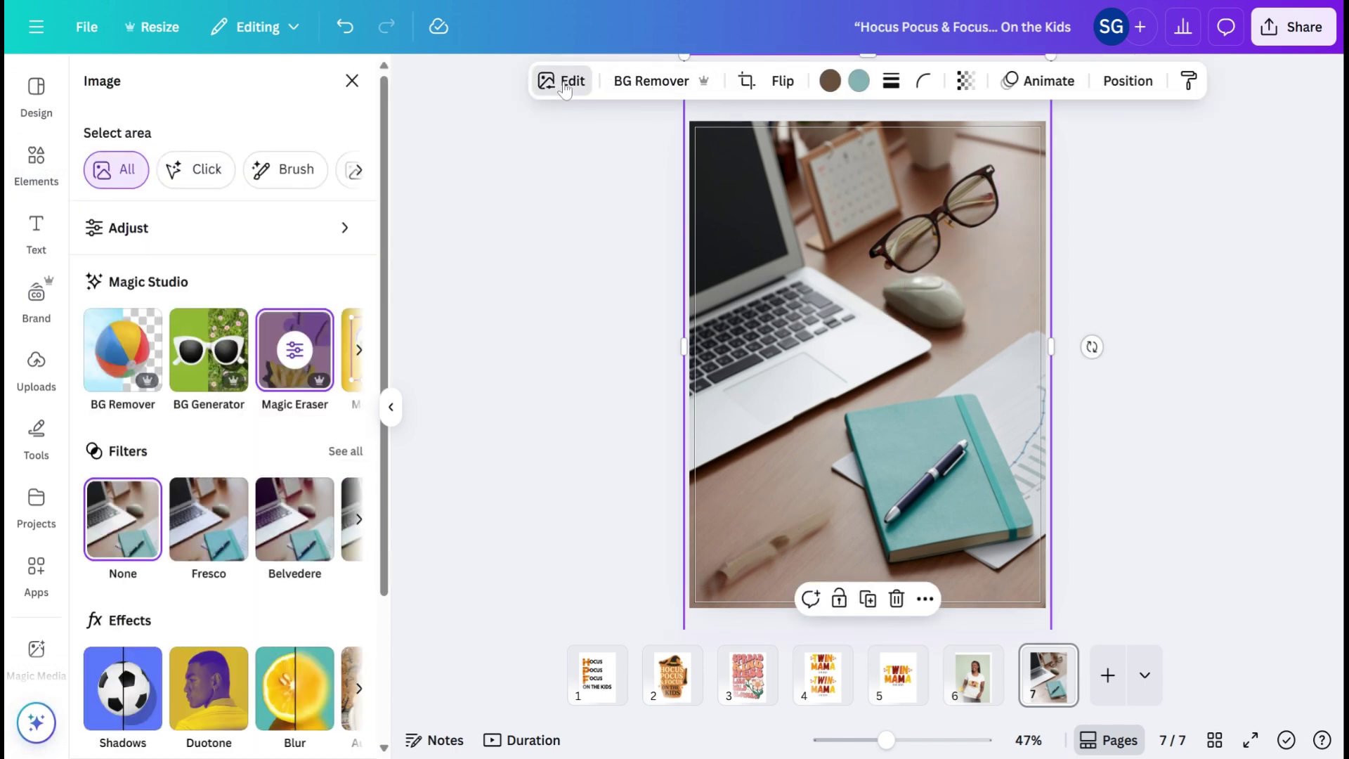
{"action": "scroll", "coordinate": [239, 358], "scroll_direction": "right", "scroll_amount": 5}
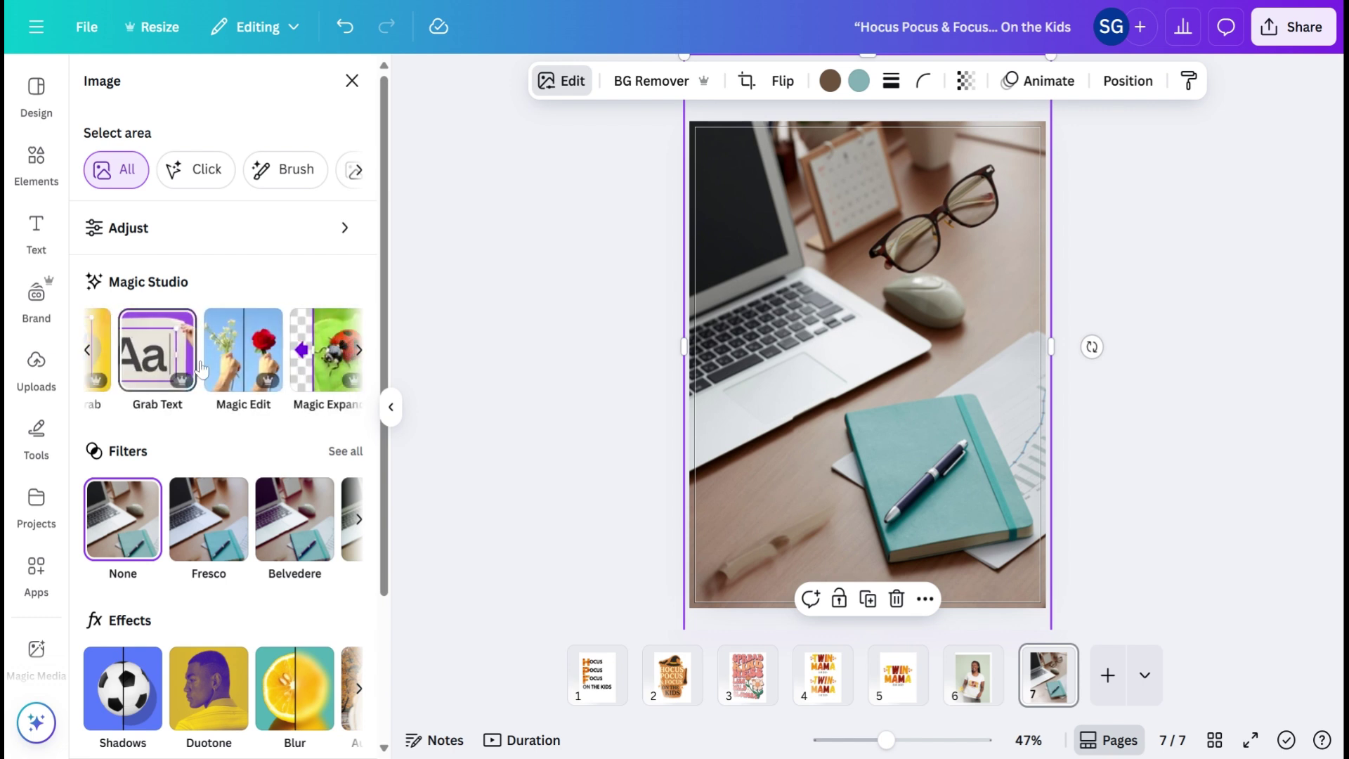
{"action": "scroll", "coordinate": [285, 379], "scroll_direction": "left", "scroll_amount": 4}
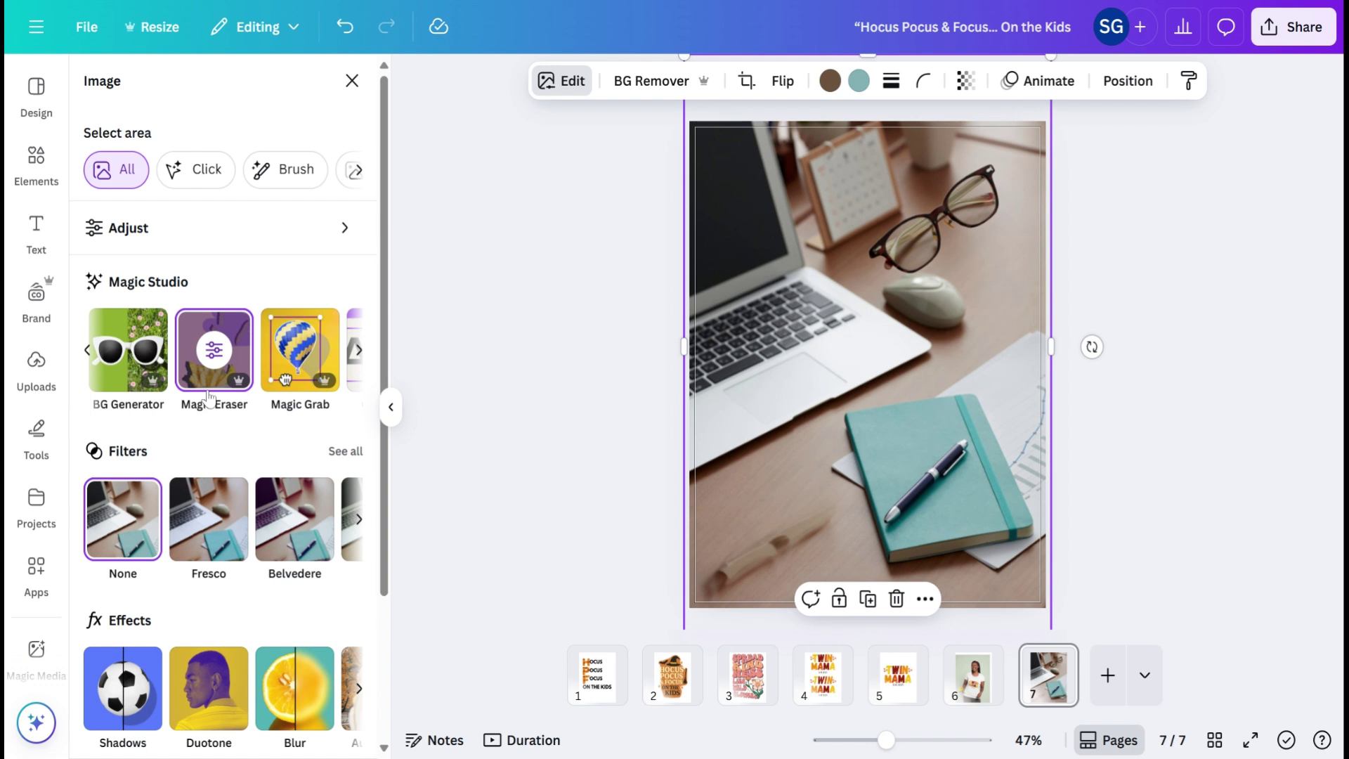
Erase the leftover pen shape and dark smudge from the desk photo's lower-left corner.
{"action": "left_click", "coordinate": [214, 359]}
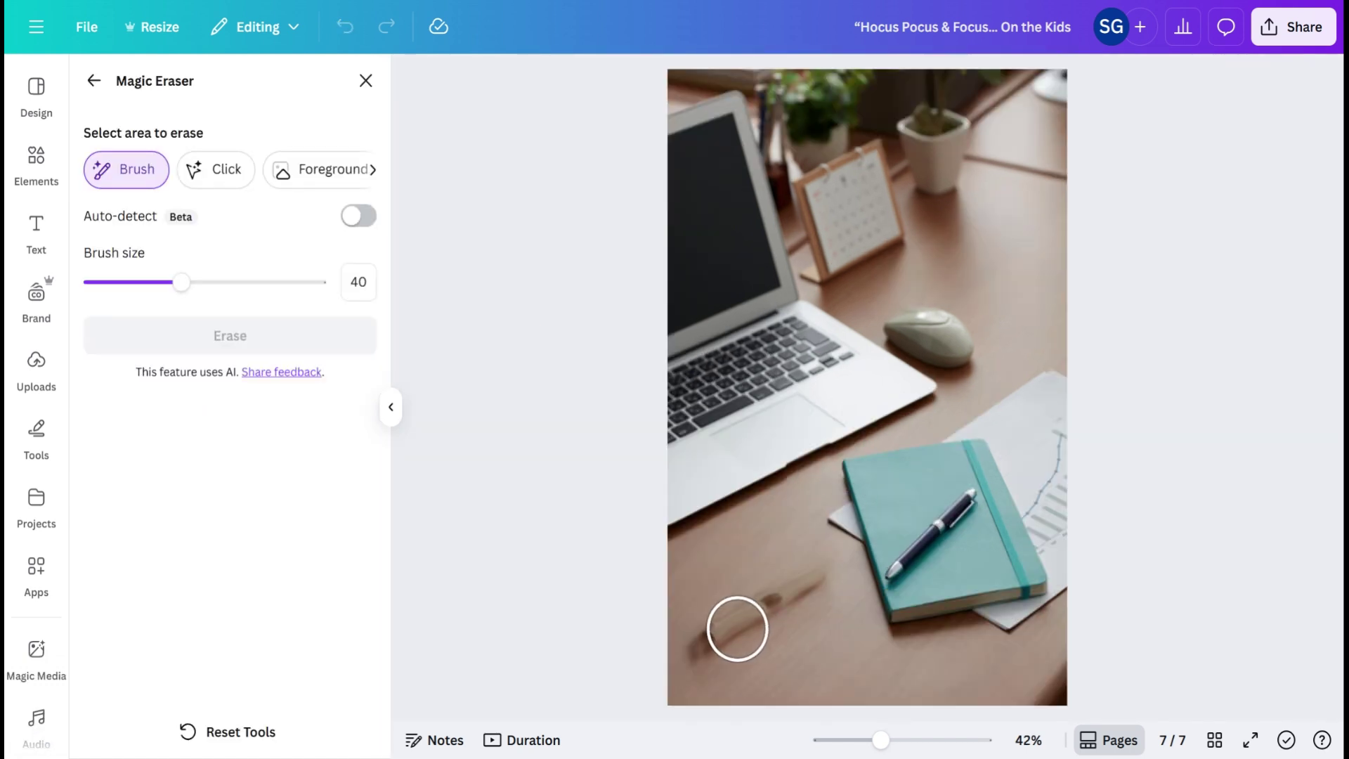
{"action": "left_click_drag", "start_coordinate": [715, 642], "coordinate": [798, 584]}
{"action": "left_click", "coordinate": [235, 342]}
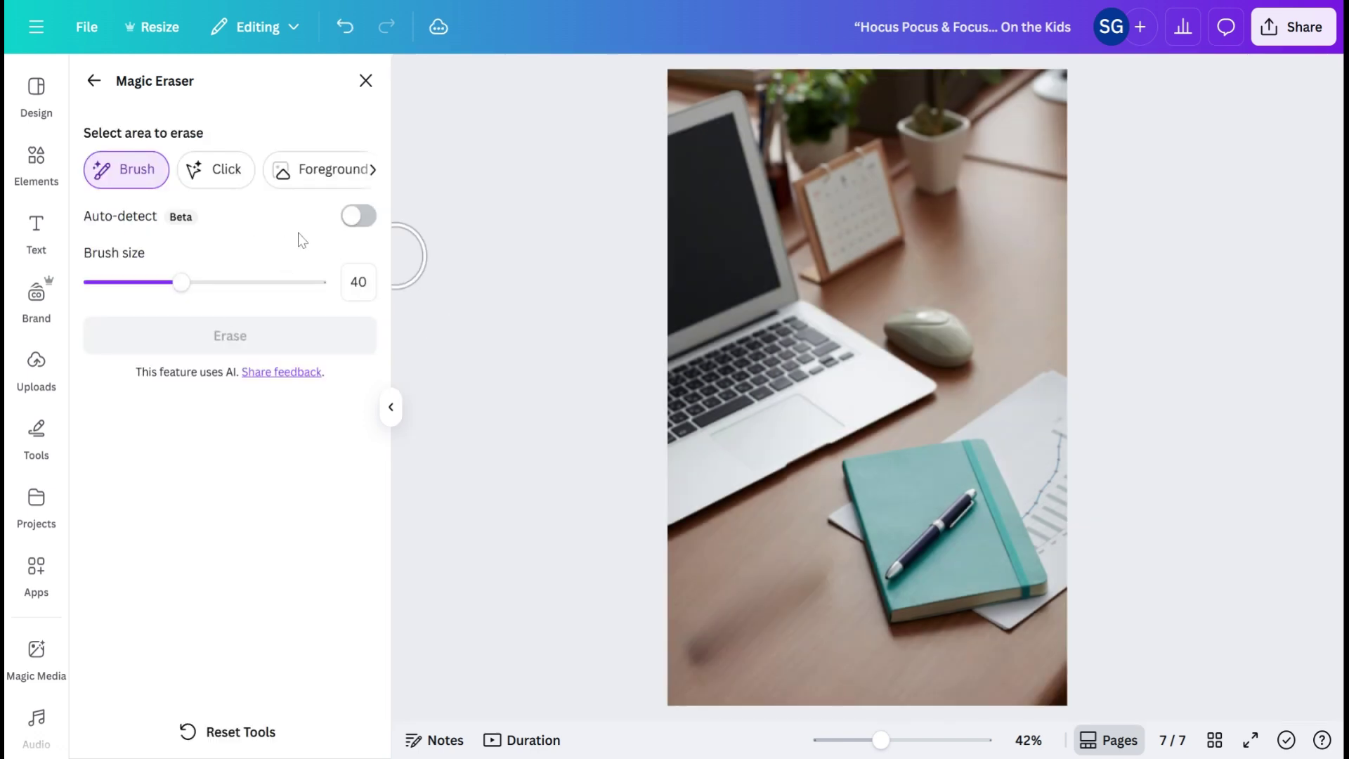
{"action": "mouse_move", "coordinate": [709, 688]}
{"action": "left_mouse_down"}
{"action": "mouse_move", "coordinate": [696, 663]}
{"action": "mouse_move", "coordinate": [822, 583]}
{"action": "left_mouse_up"}
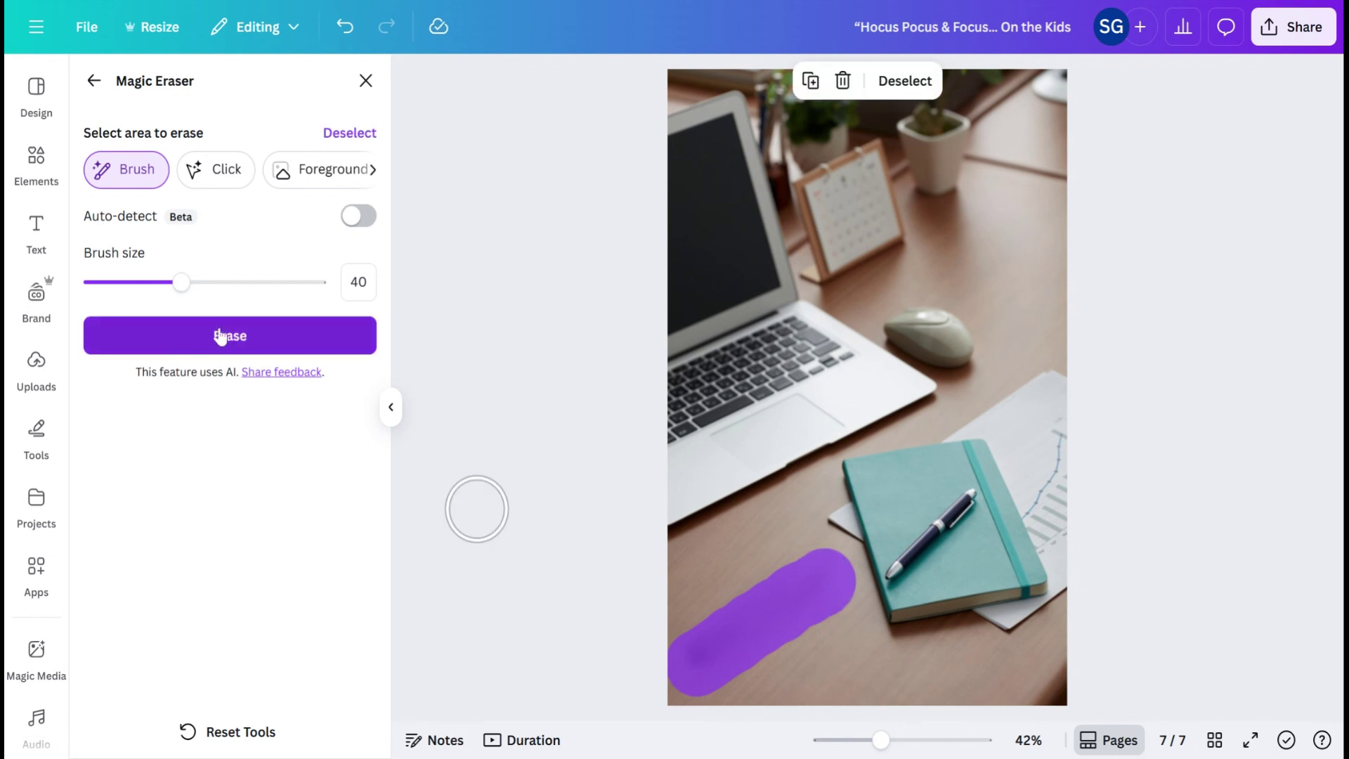
{"action": "left_click", "coordinate": [228, 337]}
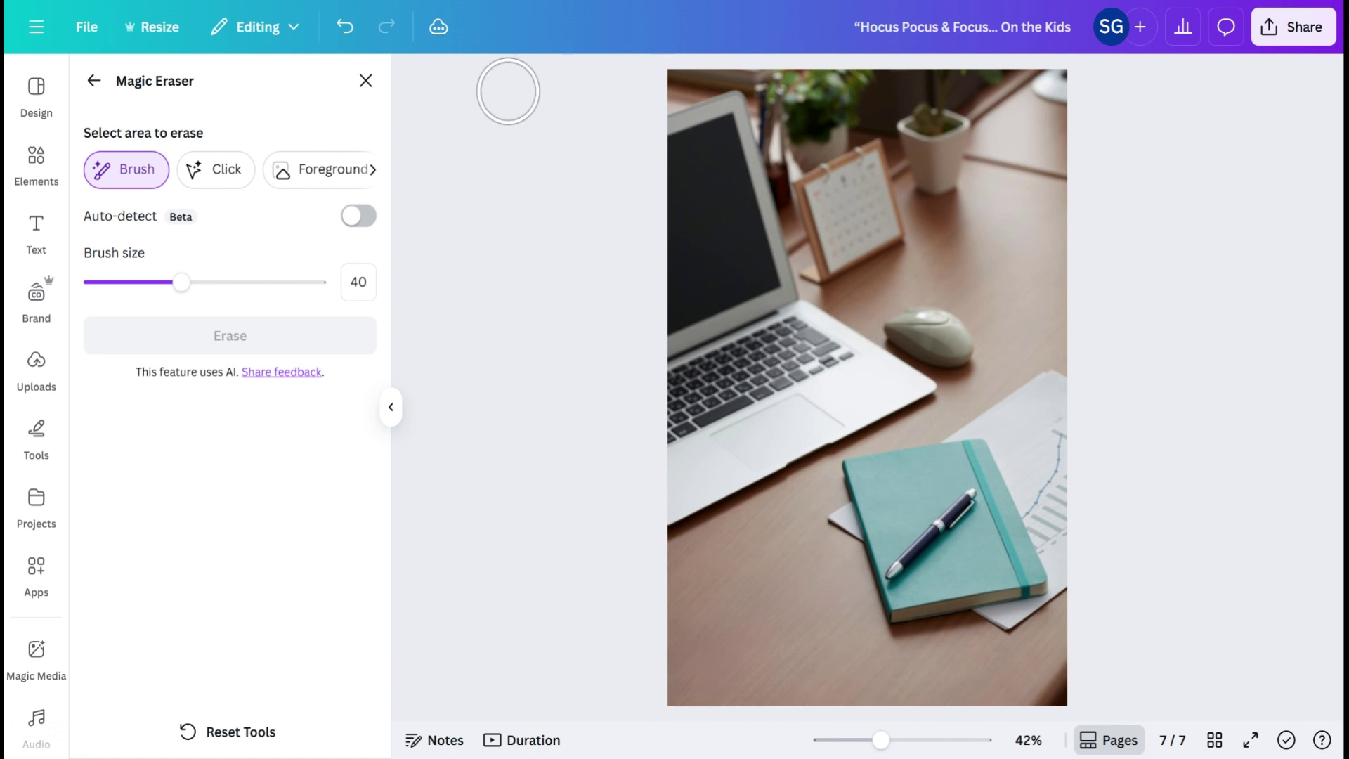
Shrink the glasses and set them on the notebook.
{"action": "left_click", "coordinate": [365, 80]}
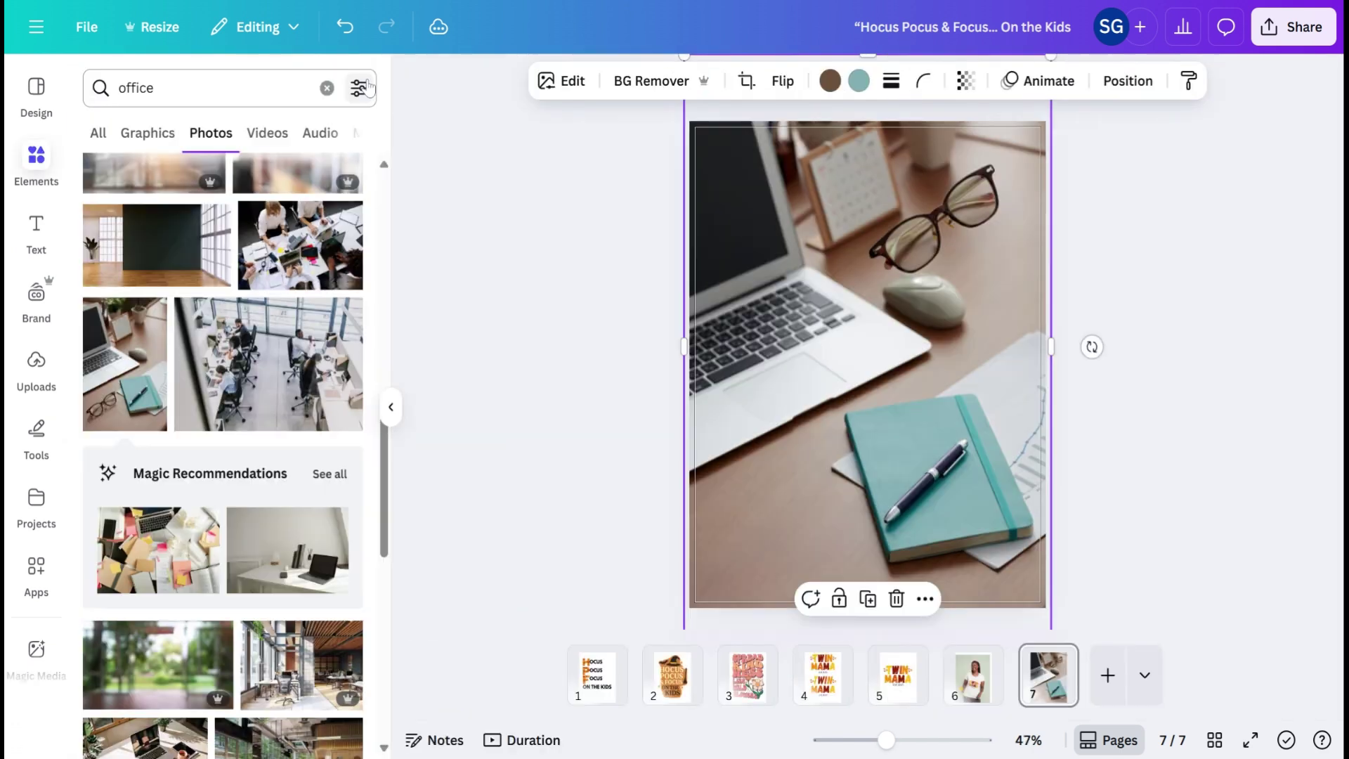
{"action": "left_click_drag", "start_coordinate": [967, 205], "coordinate": [1004, 186]}
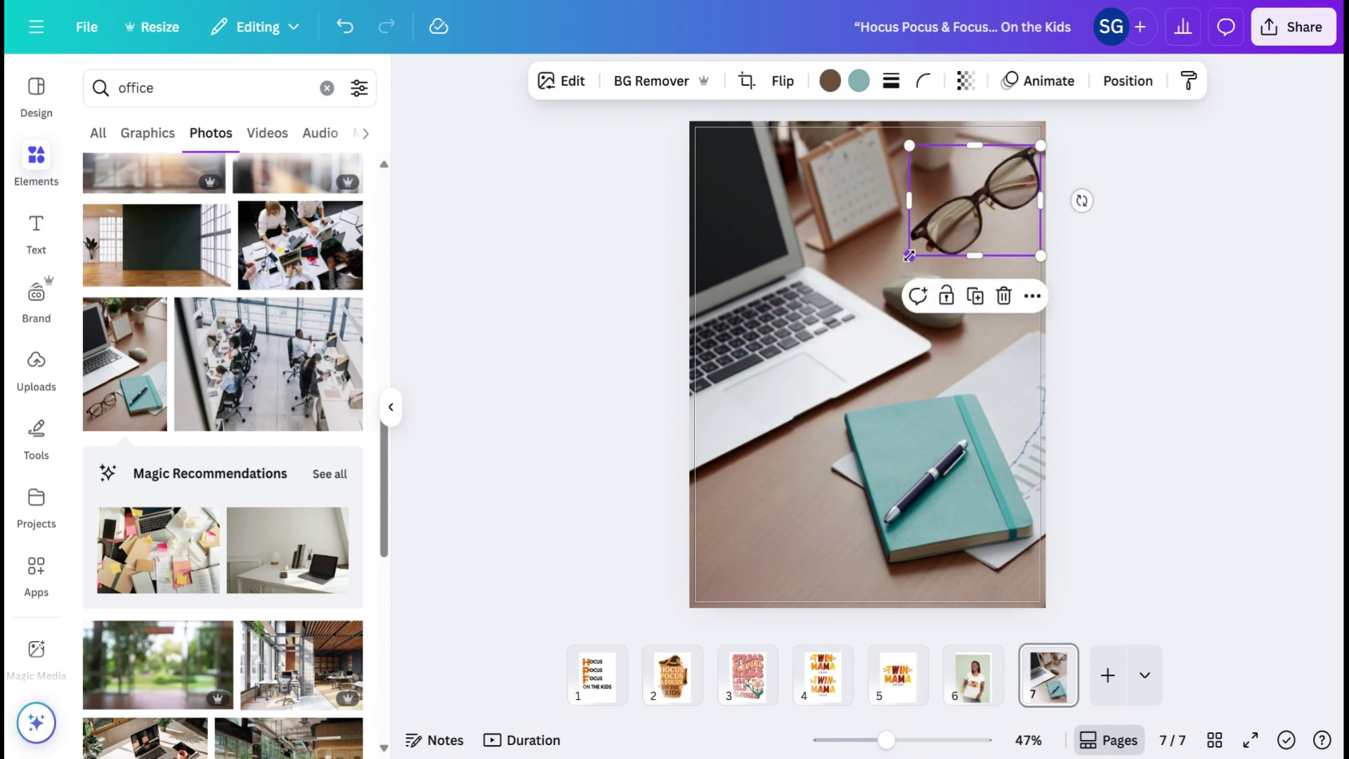
{"action": "left_click_drag", "start_coordinate": [909, 256], "coordinate": [918, 247]}
{"action": "left_click_drag", "start_coordinate": [992, 201], "coordinate": [934, 410]}
{"action": "left_click_drag", "start_coordinate": [982, 363], "coordinate": [913, 457]}
Fine-tune the glasses, then shift the laptop photo down-right and shrink it from its top-left corner.
{"action": "left_click", "coordinate": [993, 284]}
{"action": "left_click", "coordinate": [887, 438]}
{"action": "left_click", "coordinate": [981, 315]}
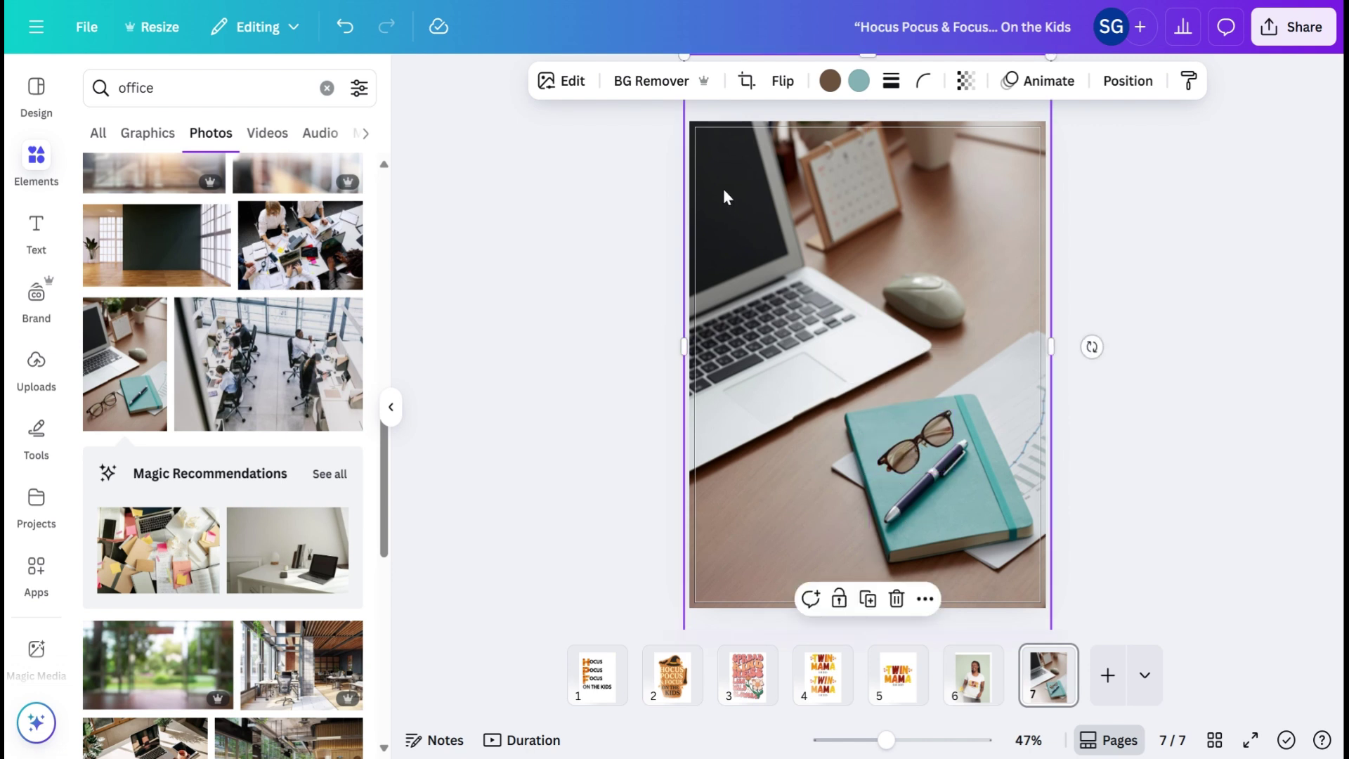
{"action": "left_click_drag", "start_coordinate": [725, 195], "coordinate": [747, 321]}
{"action": "left_click_drag", "start_coordinate": [715, 193], "coordinate": [732, 240]}
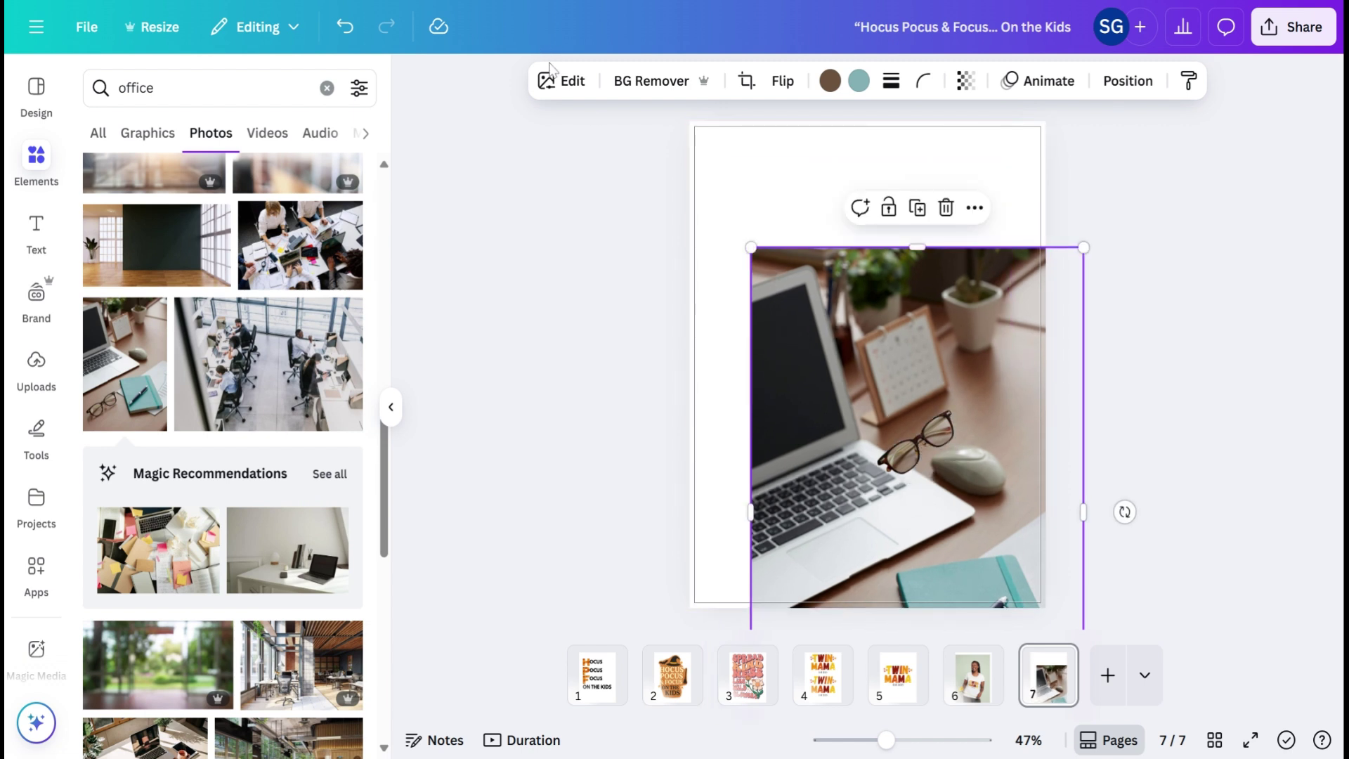
Try Grab Text on the laptop photo, then close it without extracting.
{"action": "left_click", "coordinate": [562, 80]}
{"action": "scroll", "coordinate": [319, 351], "scroll_direction": "right", "scroll_amount": 3}
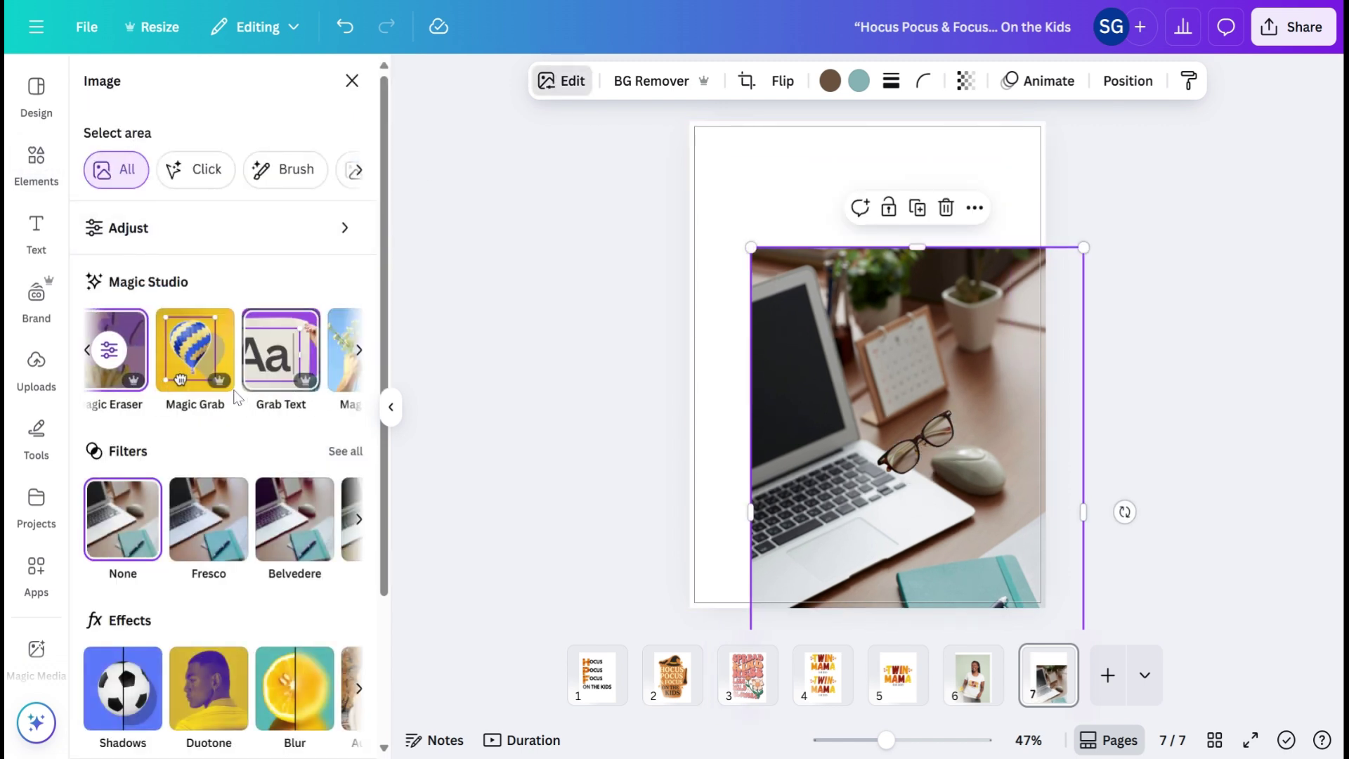
{"action": "left_click", "coordinate": [273, 378]}
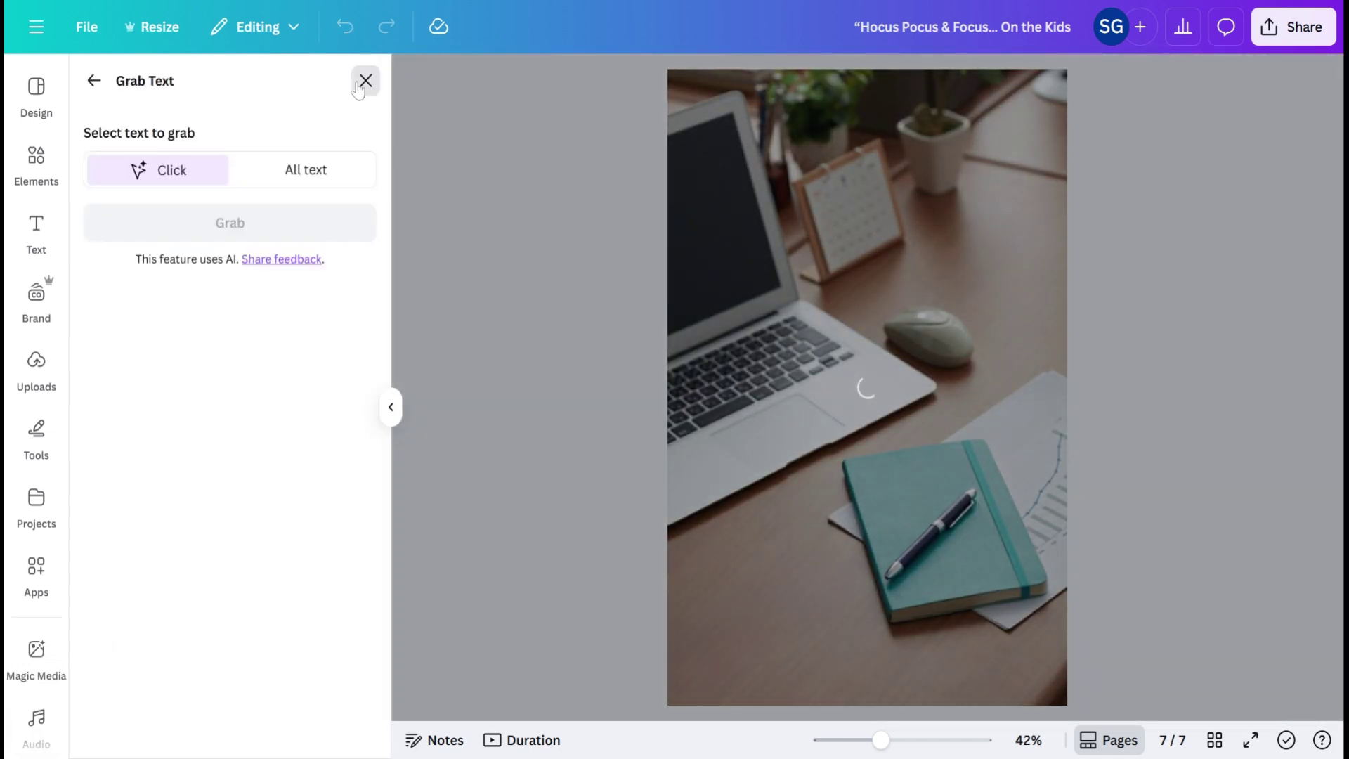
{"action": "left_click", "coordinate": [365, 80]}
Delete the laptop photo and the glasses, leaving page 7 empty.
{"action": "left_click", "coordinate": [945, 207]}
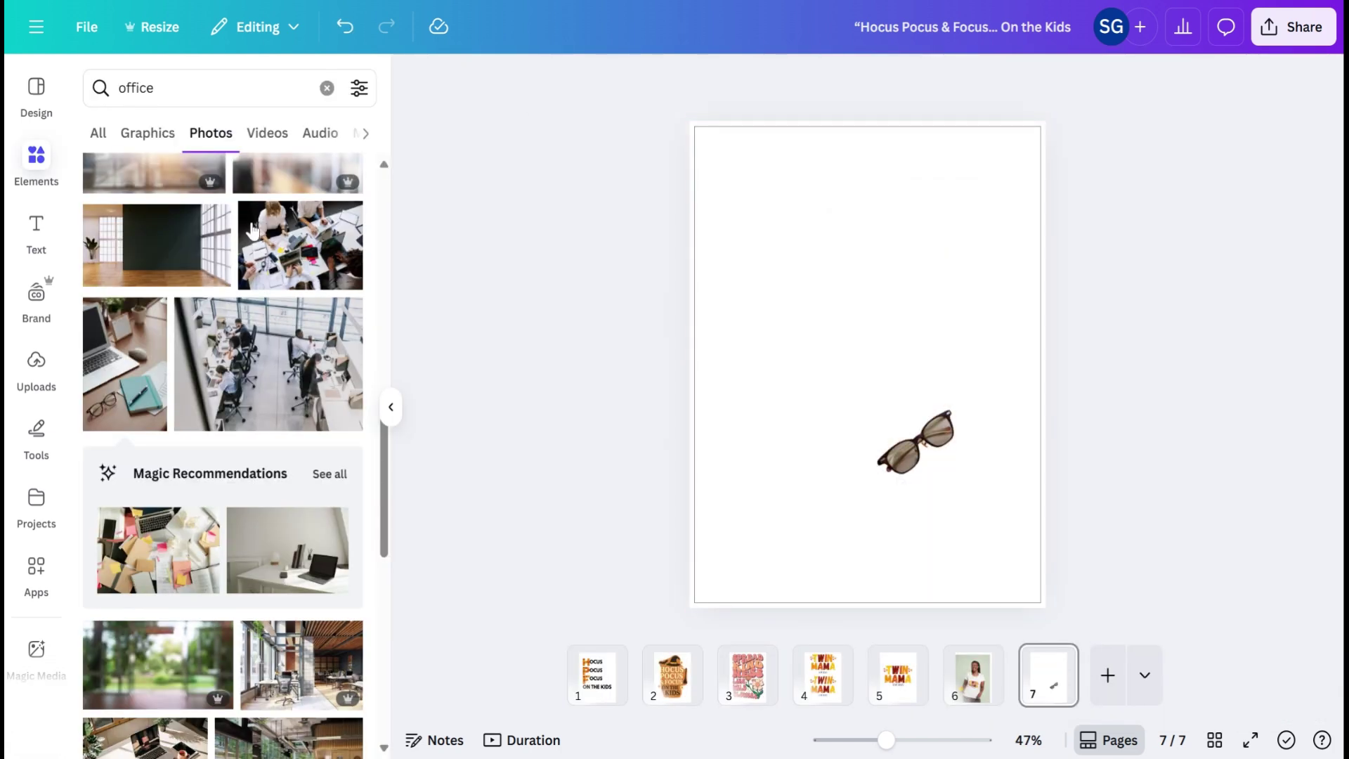
{"action": "left_click", "coordinate": [937, 463]}
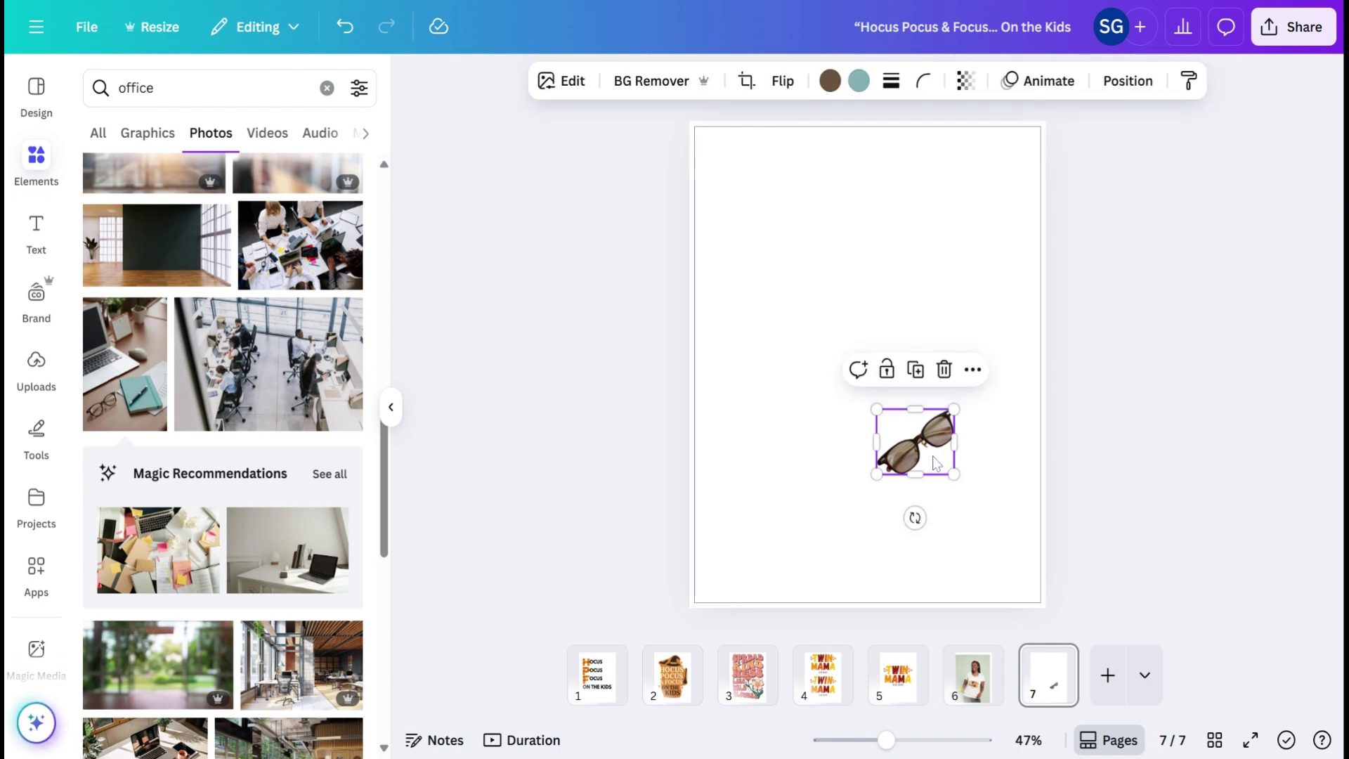
{"action": "left_click", "coordinate": [946, 370]}
{"action": "scroll", "coordinate": [151, 274], "scroll_direction": "up", "scroll_amount": 2}
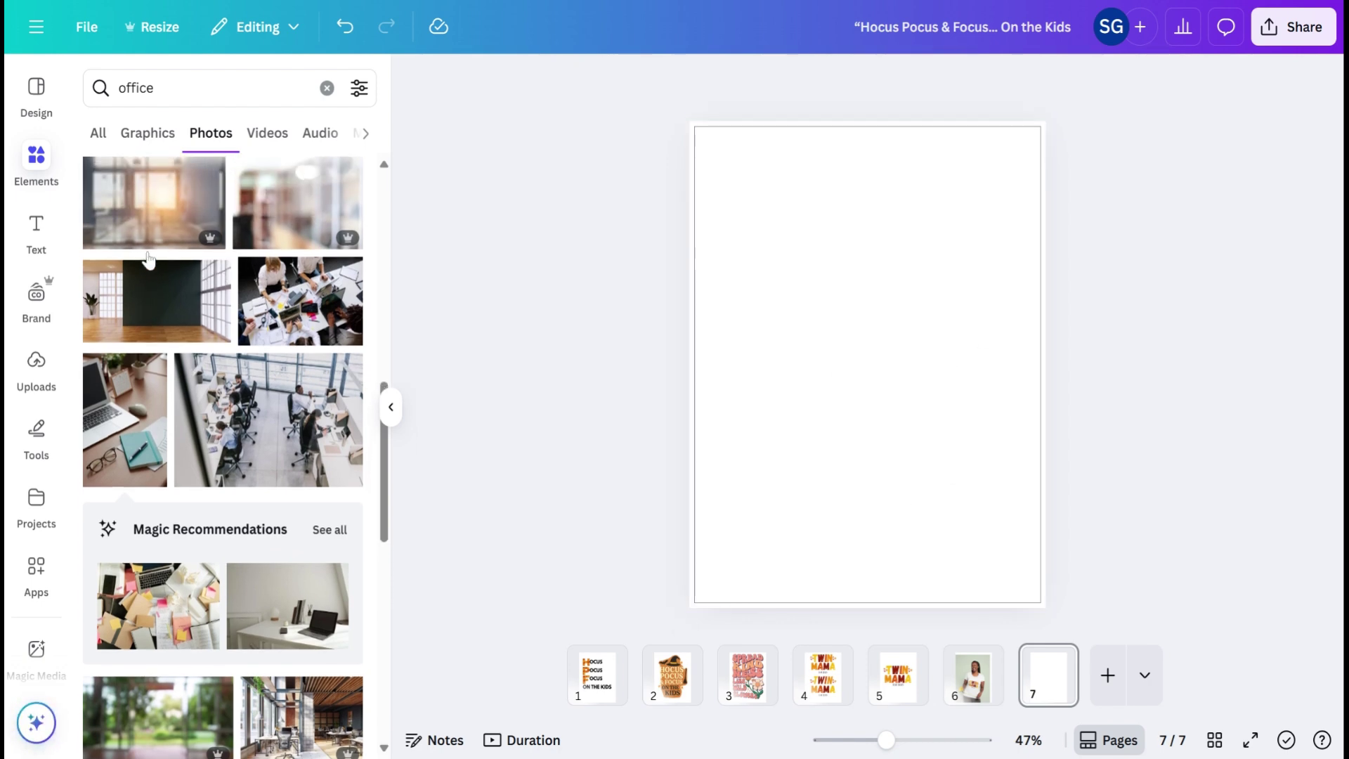
{"action": "scroll", "coordinate": [149, 260], "scroll_direction": "up", "scroll_amount": 10}
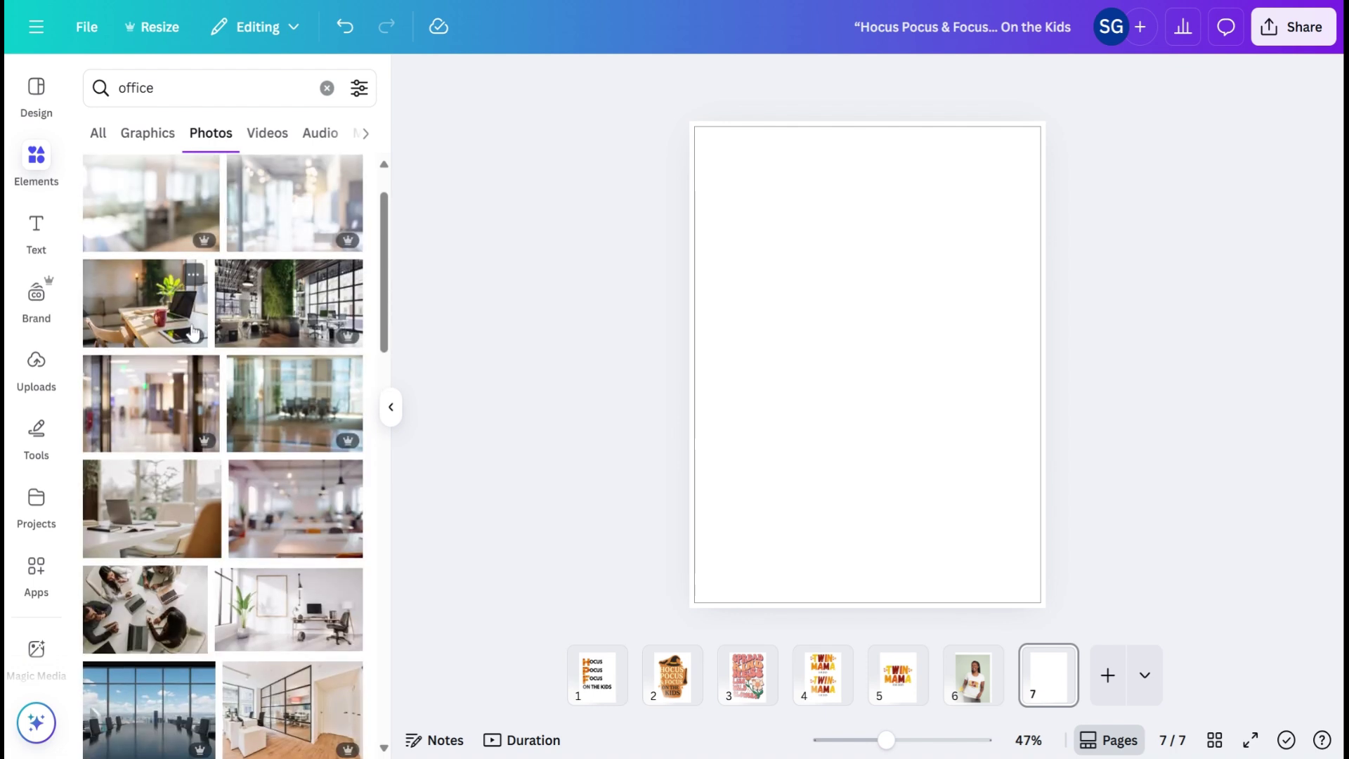
{"action": "scroll", "coordinate": [194, 332], "scroll_direction": "up", "scroll_amount": 2}
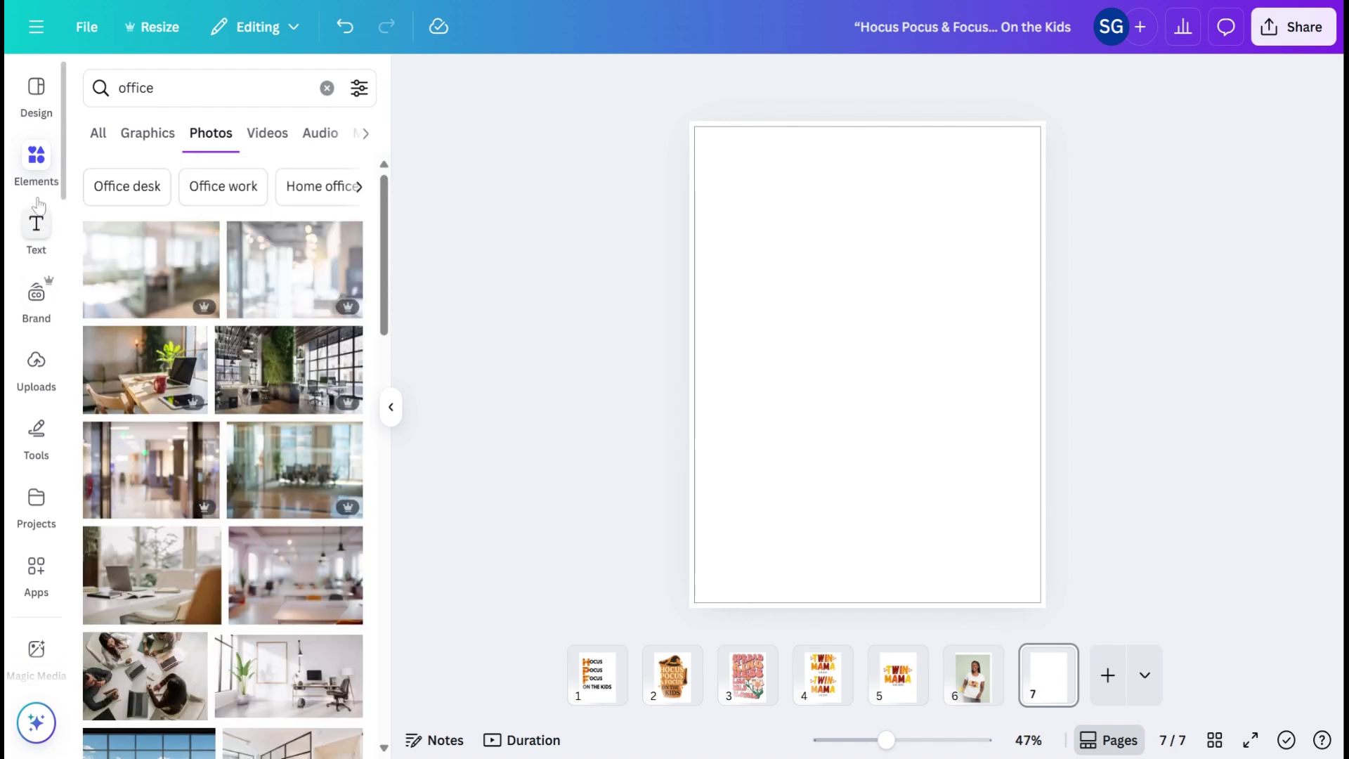
Clear the 'office' search, add an uploaded image, and remove the unwanted empty placeholder.
{"action": "left_click", "coordinate": [327, 88]}
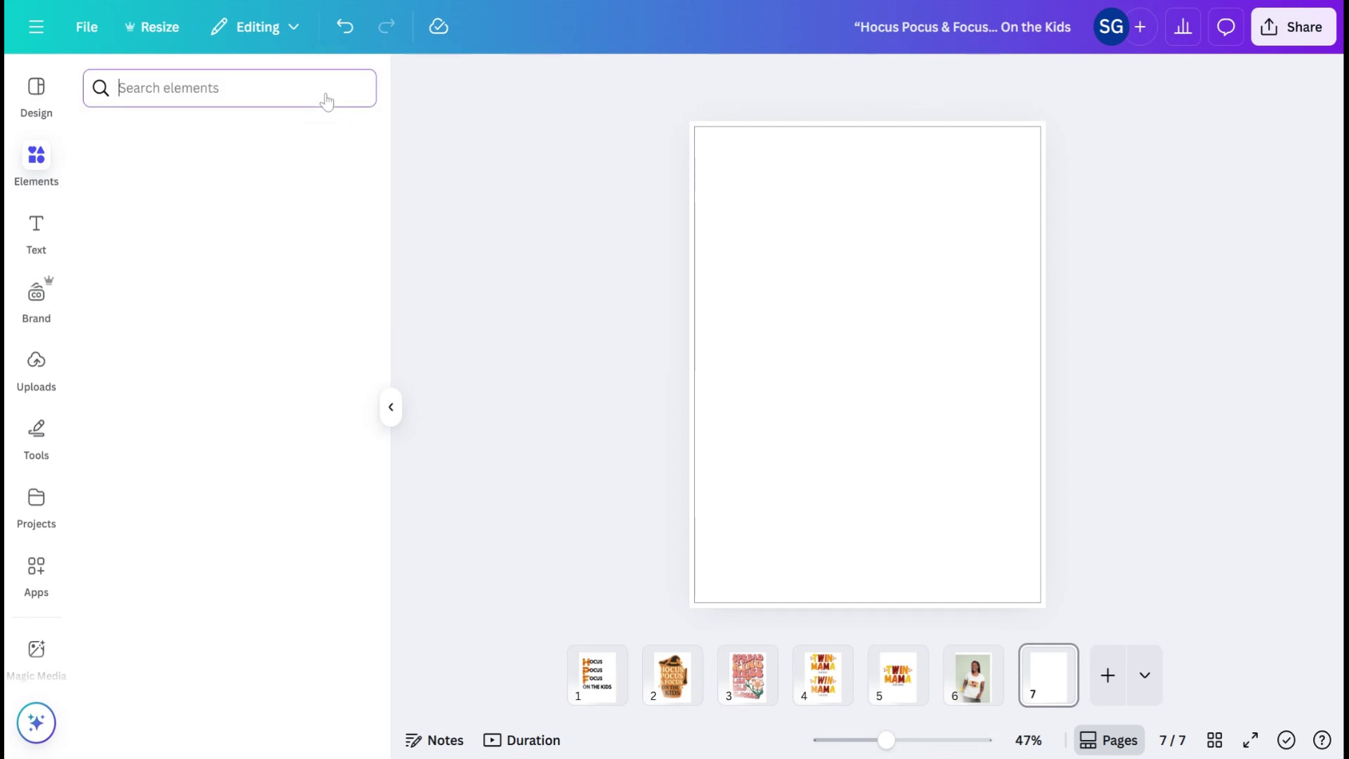
{"action": "left_click", "coordinate": [37, 370]}
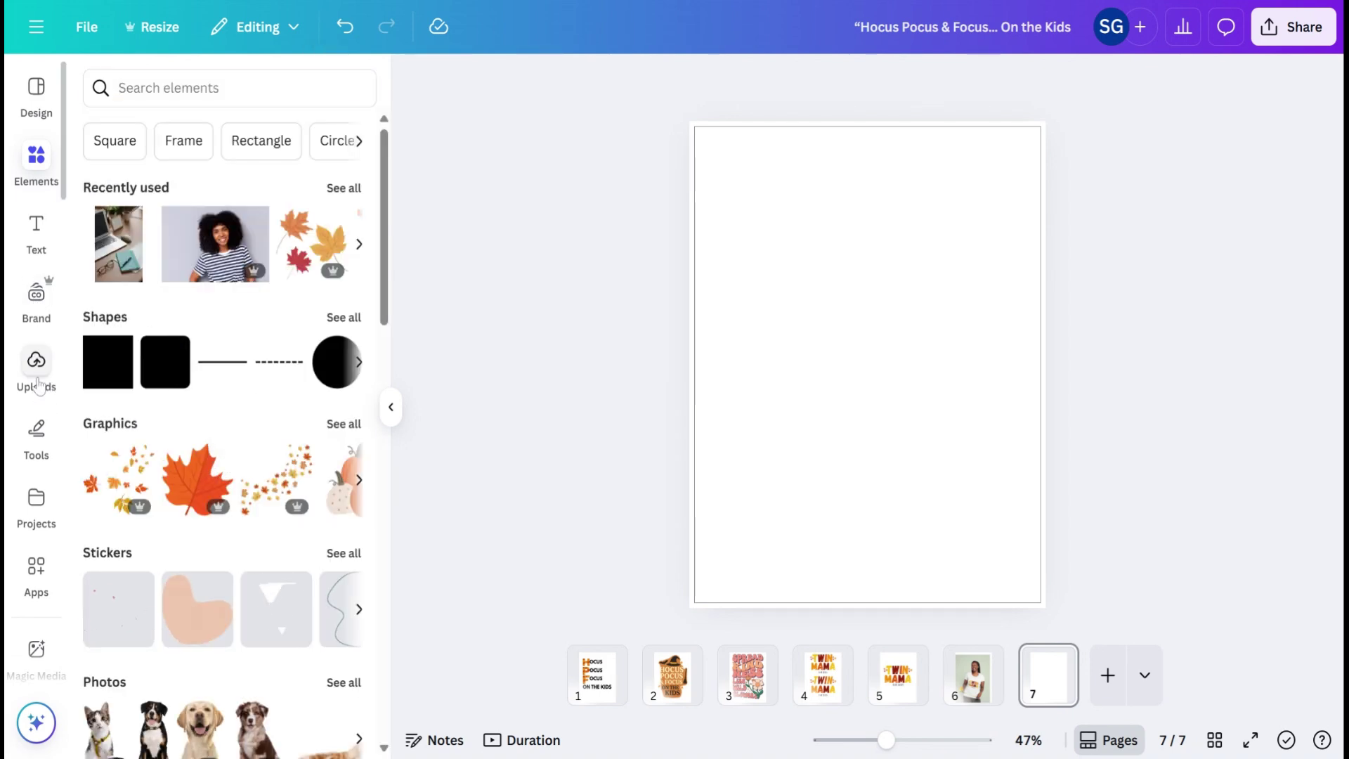
{"action": "scroll", "coordinate": [254, 511], "scroll_direction": "down", "scroll_amount": 10}
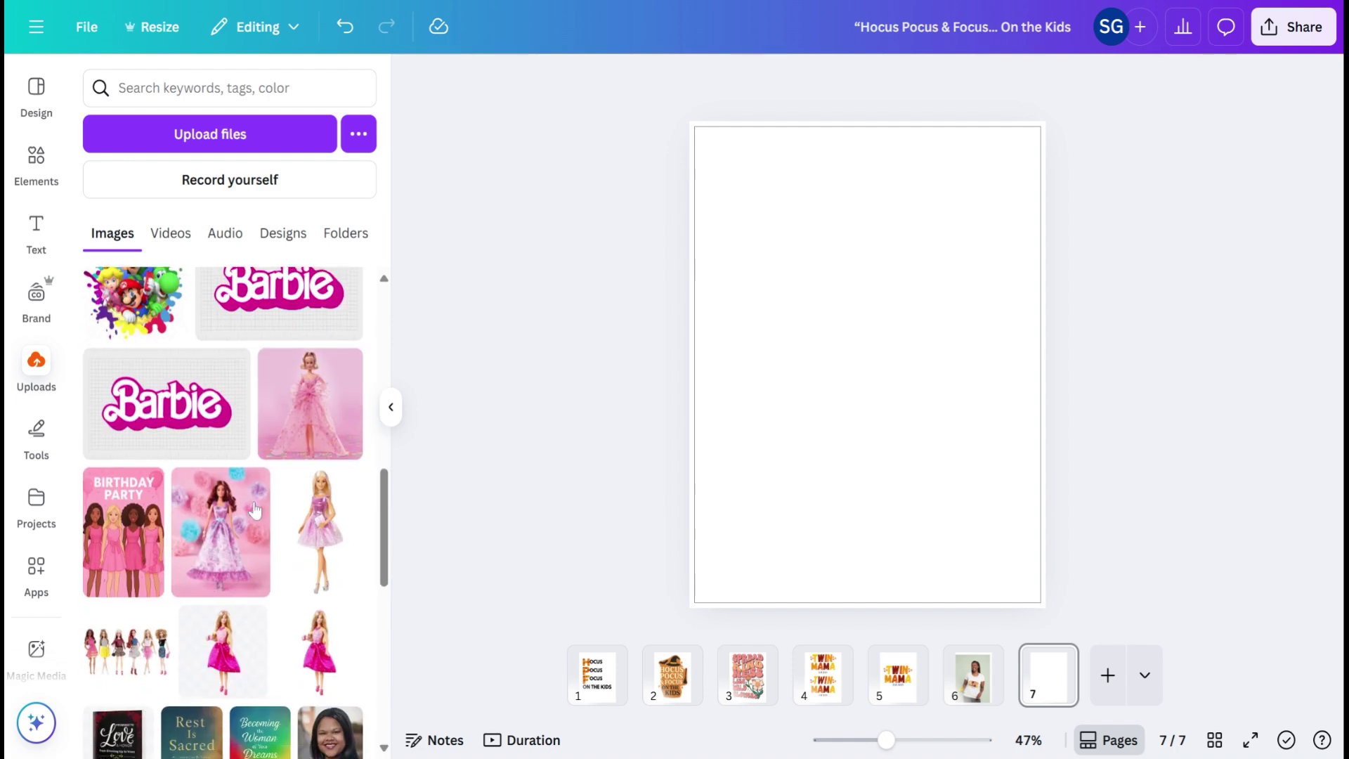
{"action": "left_click", "coordinate": [254, 509]}
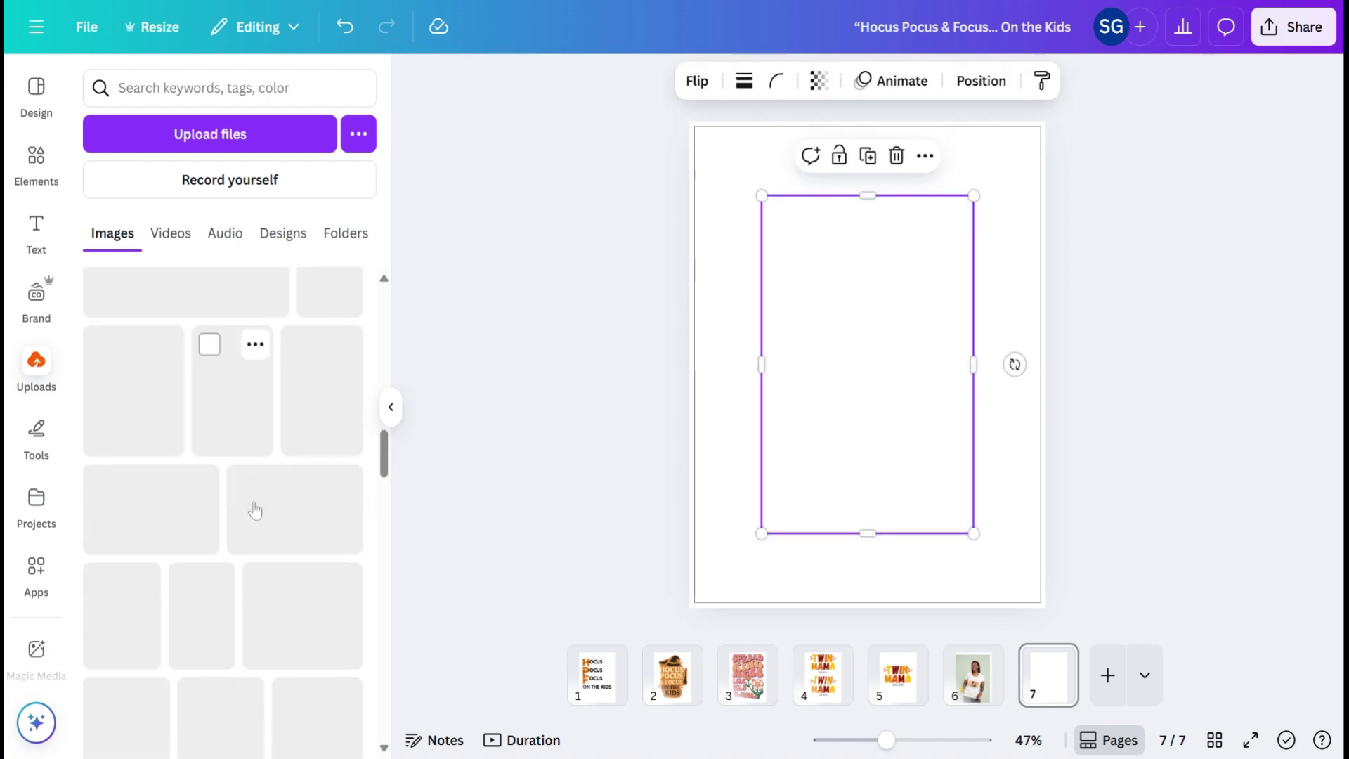
{"action": "left_click", "coordinate": [896, 155]}
Add the purple 'The Path To Financial Independence' flyer and enlarge it past the right edge.
{"action": "scroll", "coordinate": [272, 480], "scroll_direction": "down", "scroll_amount": 8}
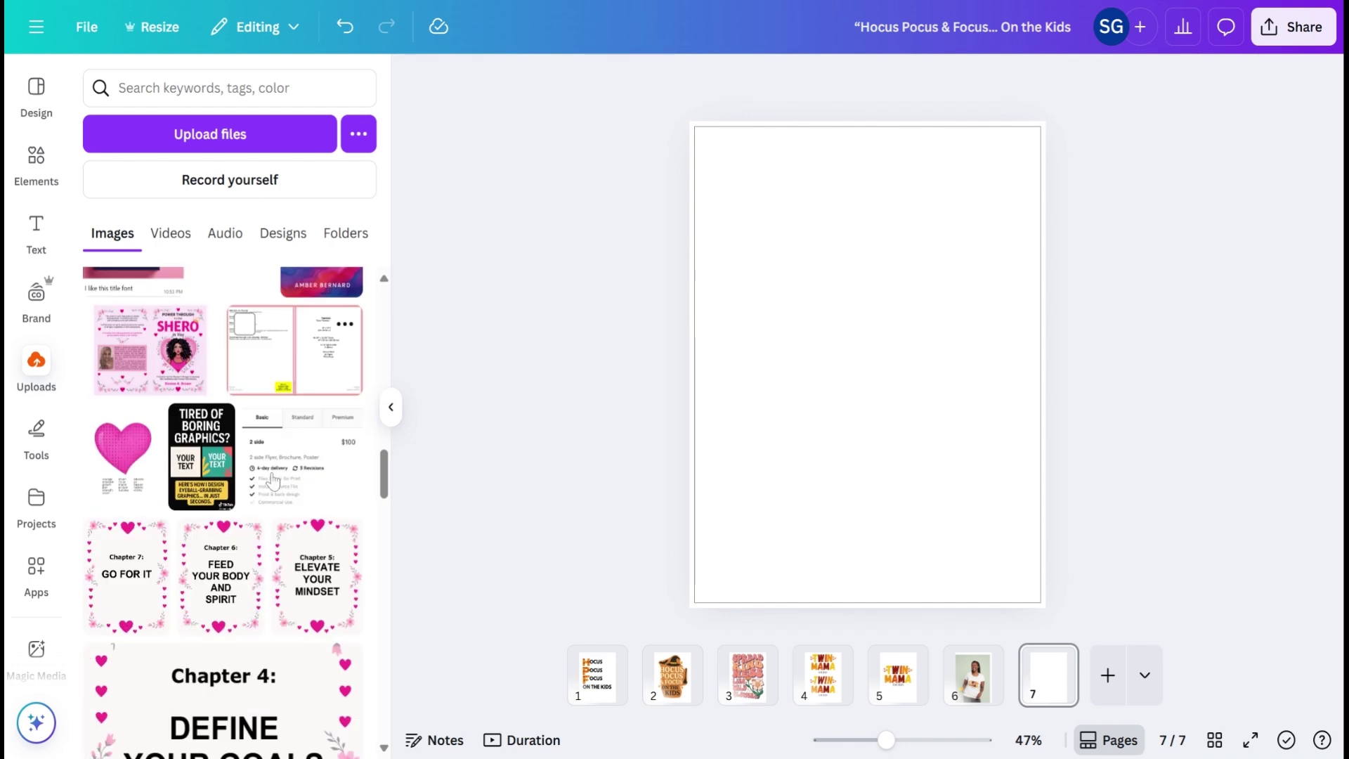
{"action": "scroll", "coordinate": [272, 480], "scroll_direction": "down", "scroll_amount": 4}
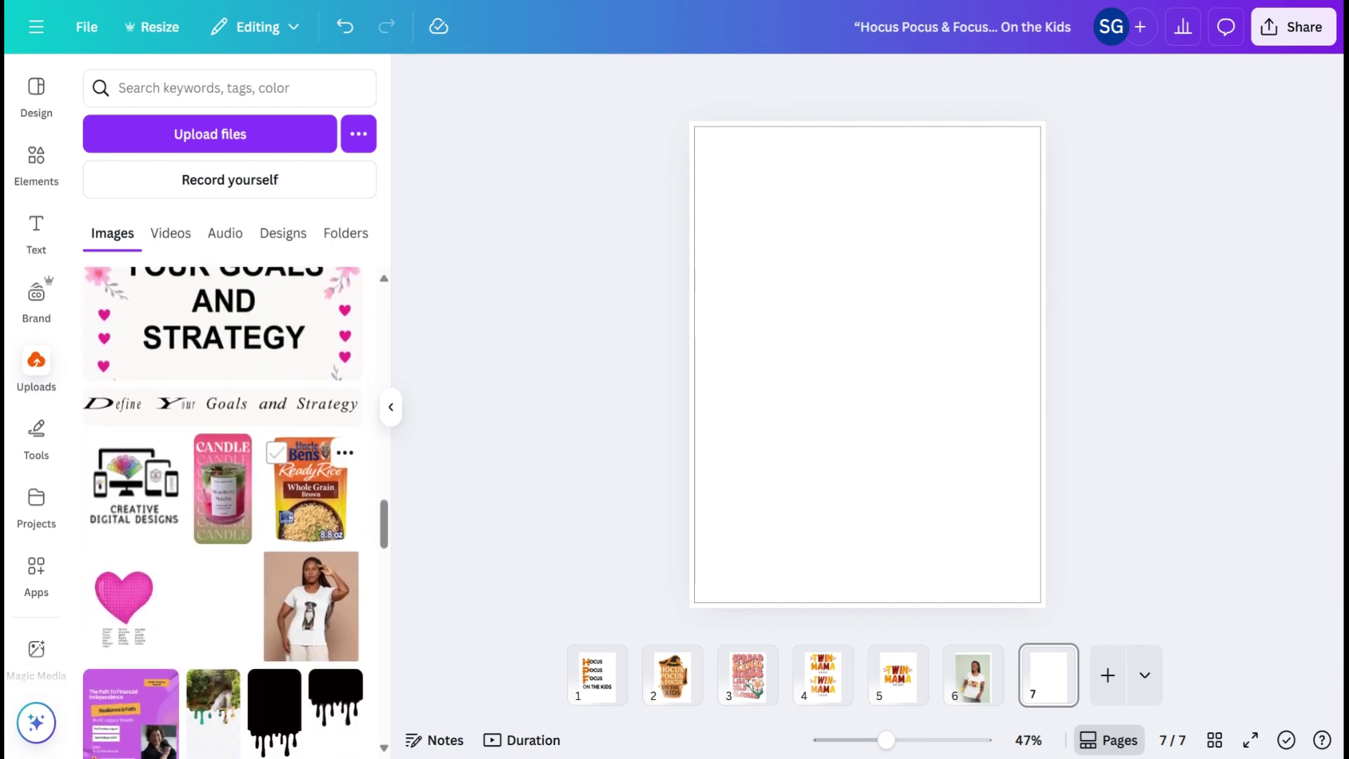
{"action": "scroll", "coordinate": [311, 435], "scroll_direction": "down", "scroll_amount": 3}
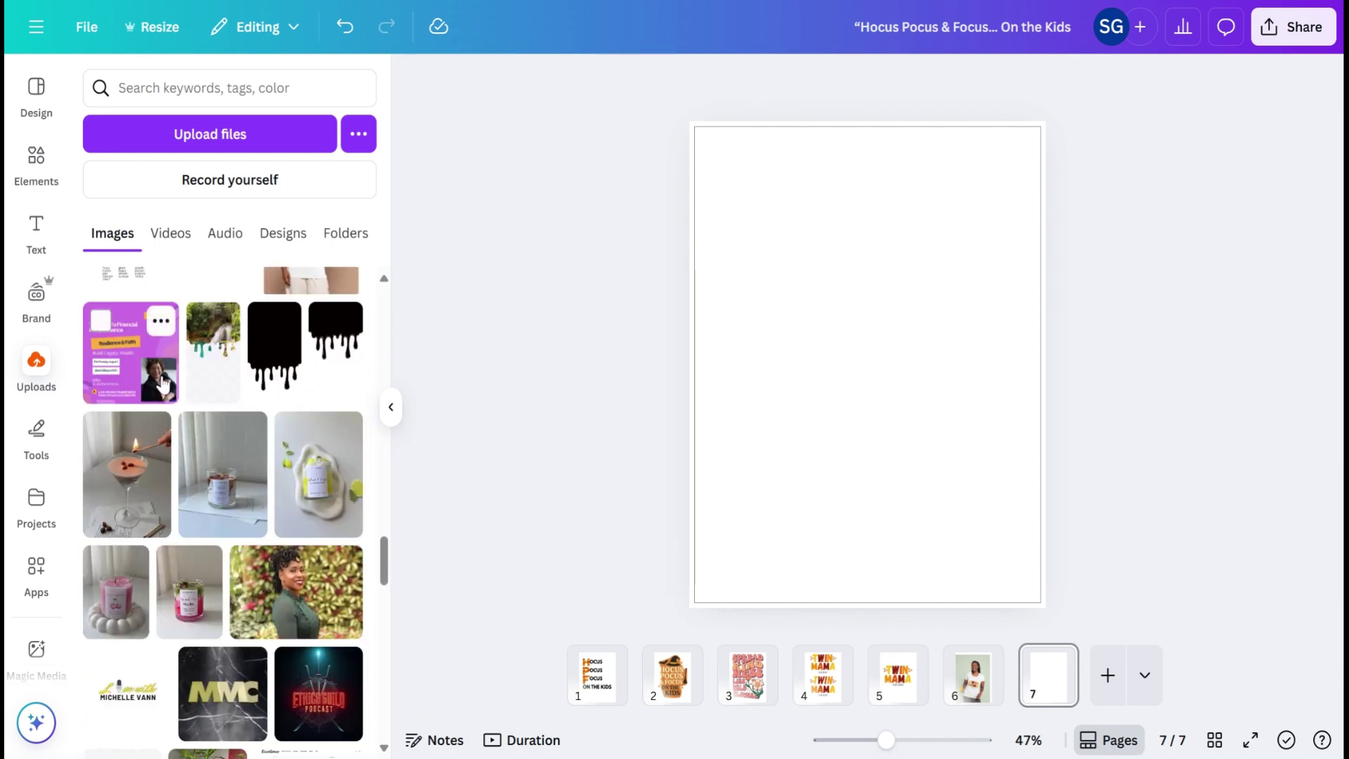
{"action": "left_click", "coordinate": [131, 351]}
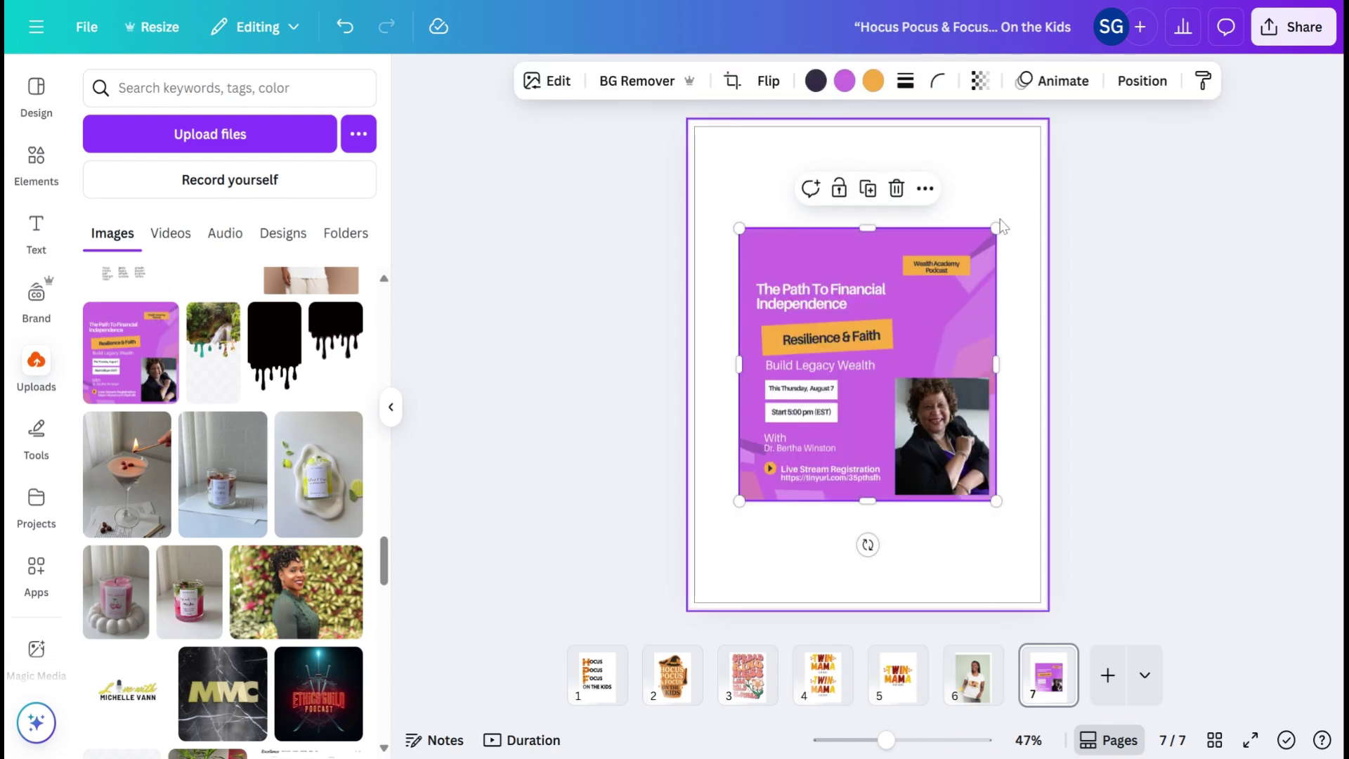
{"action": "left_click_drag", "start_coordinate": [996, 228], "coordinate": [1177, 141]}
{"action": "left_click_drag", "start_coordinate": [1003, 300], "coordinate": [975, 357]}
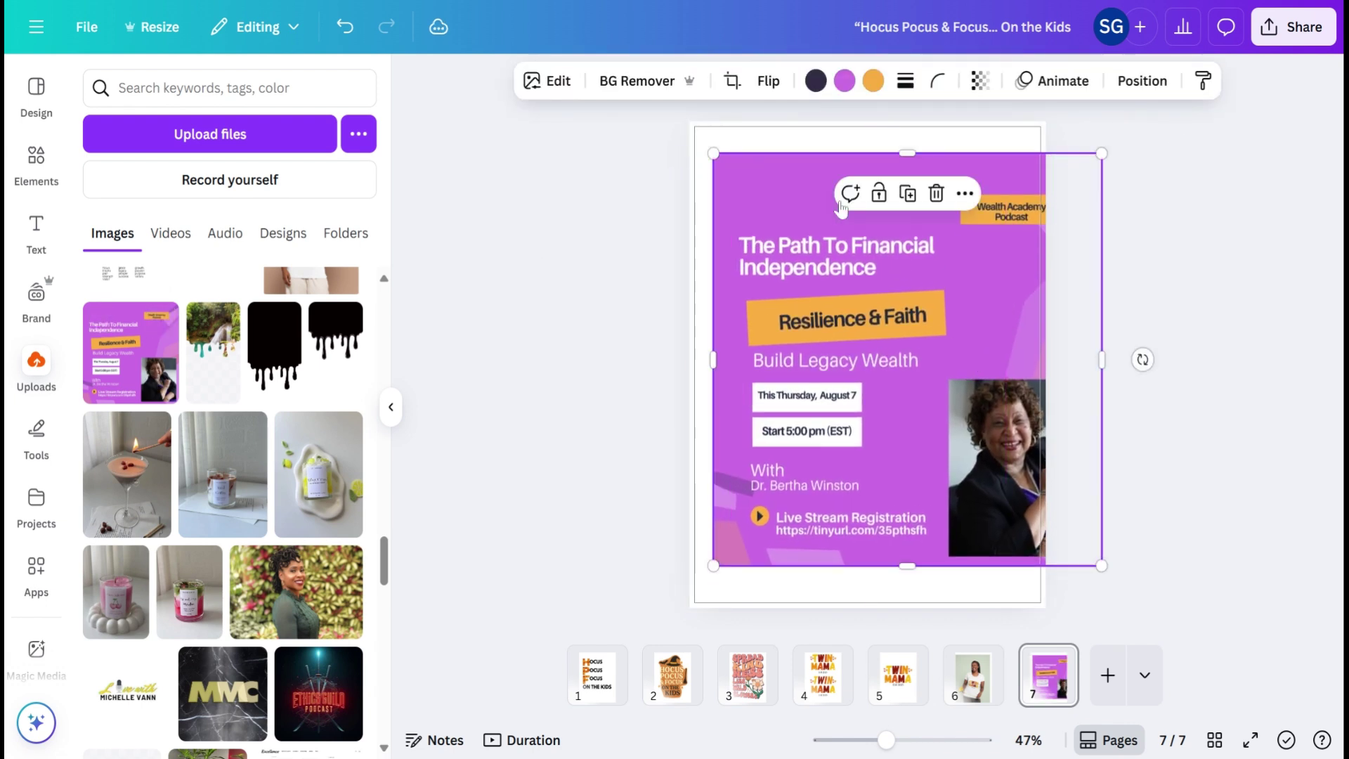
Use Grab Text with All text to turn the flyer's wording into editable text boxes.
{"action": "left_click", "coordinate": [556, 83]}
{"action": "scroll", "coordinate": [281, 351], "scroll_direction": "right", "scroll_amount": 3}
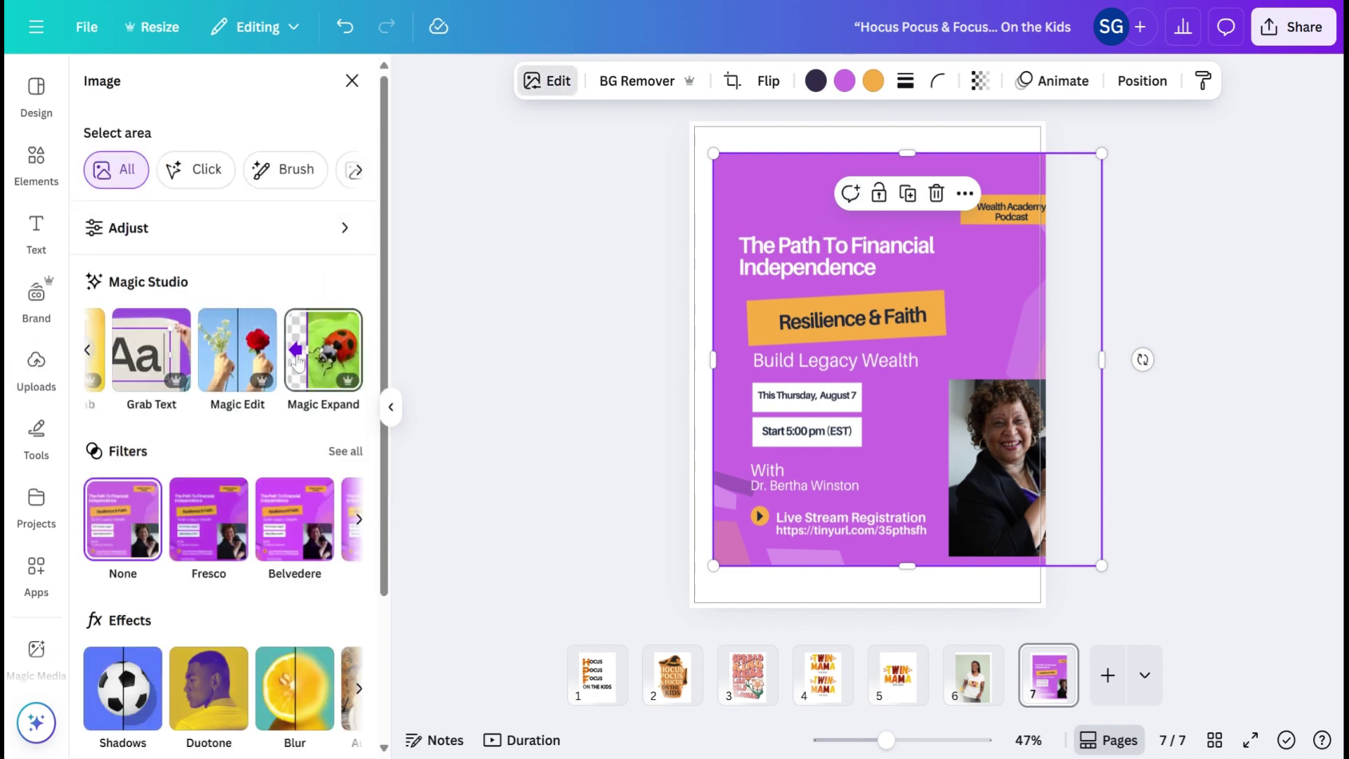
{"action": "left_click", "coordinate": [198, 349]}
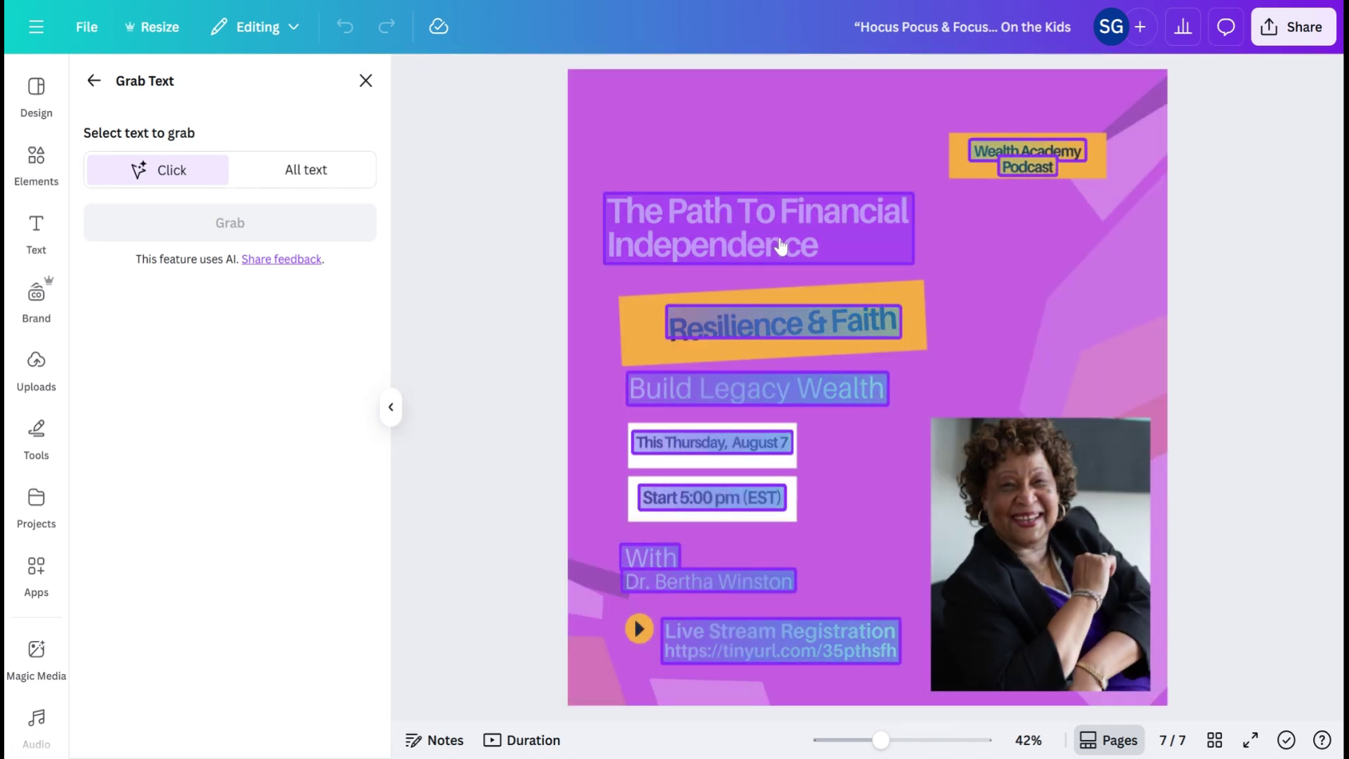
{"action": "left_click", "coordinate": [780, 249]}
{"action": "left_click", "coordinate": [306, 170]}
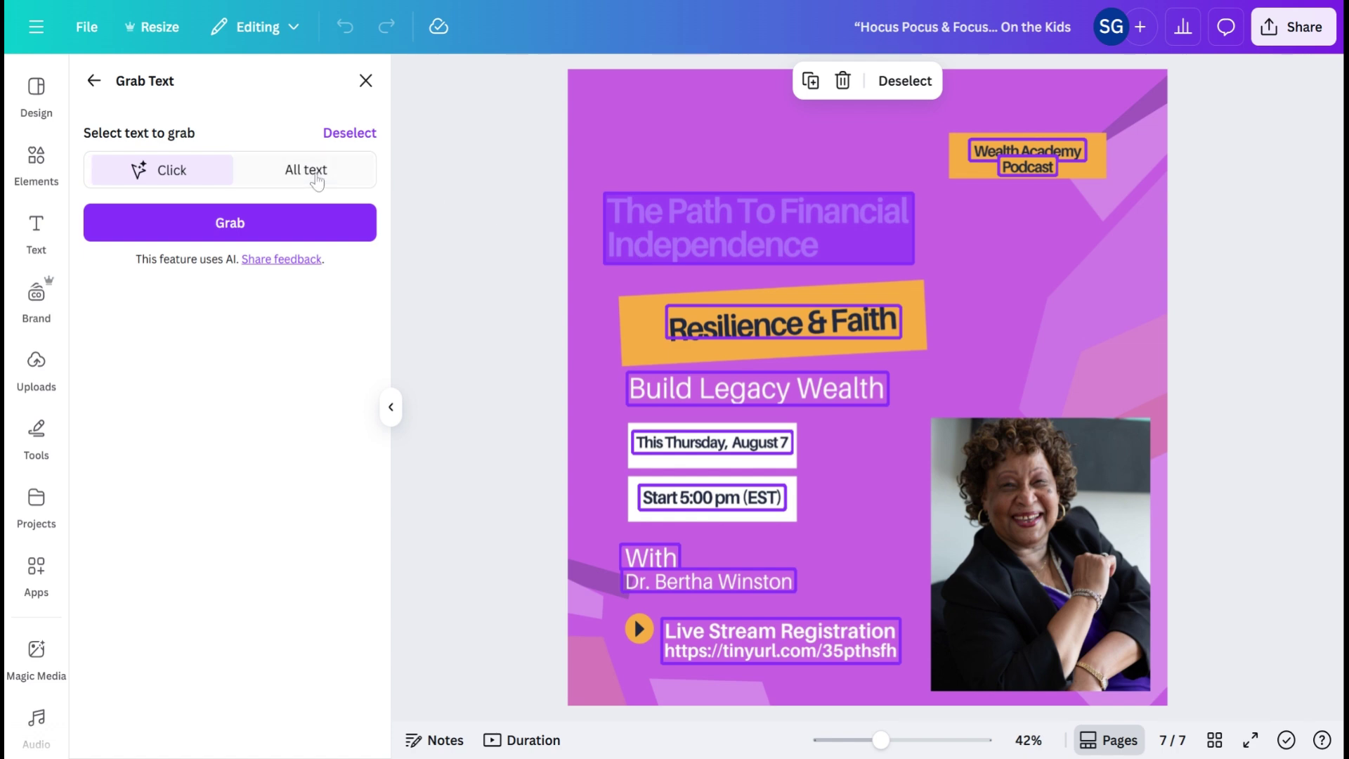
{"action": "left_click", "coordinate": [287, 221]}
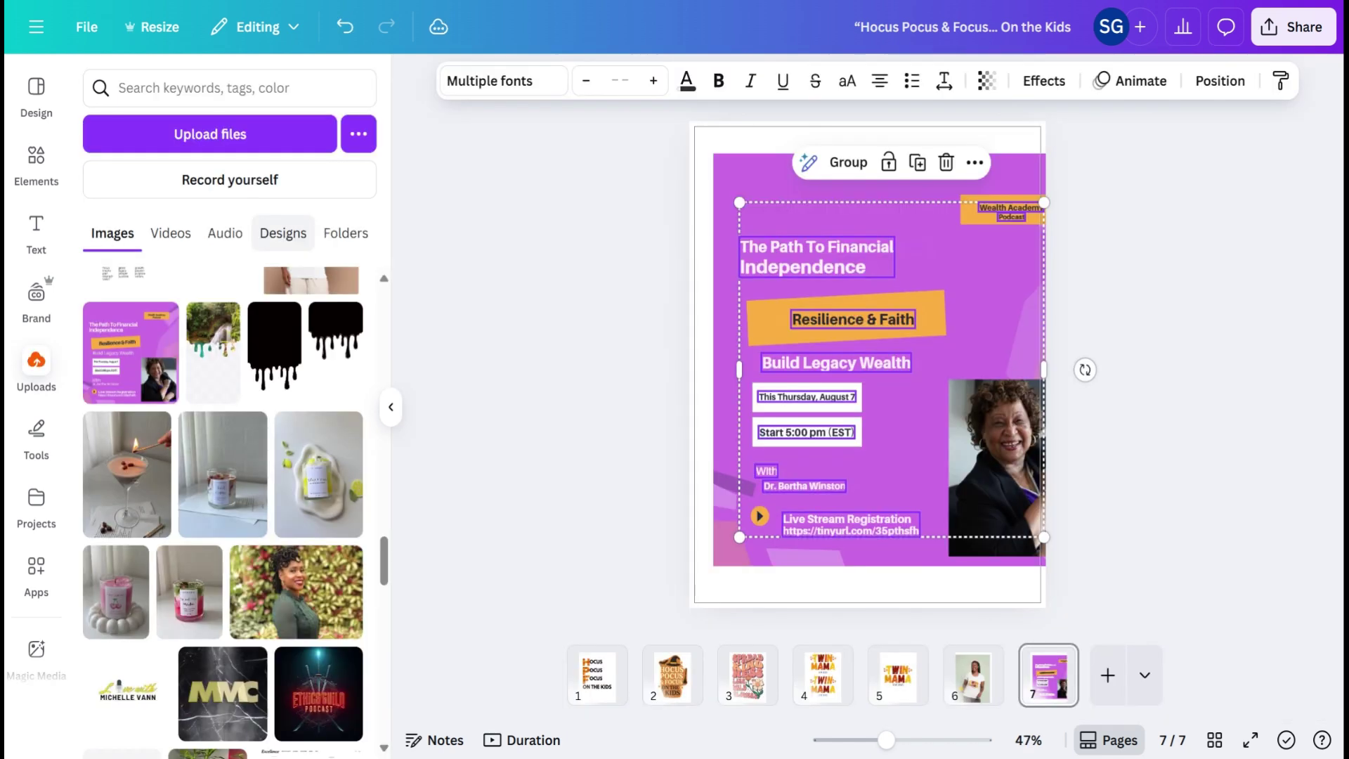
Group the extracted text, shift the purple image left off-page, and turn all text black.
{"action": "left_click", "coordinate": [811, 166]}
{"action": "left_click", "coordinate": [848, 163]}
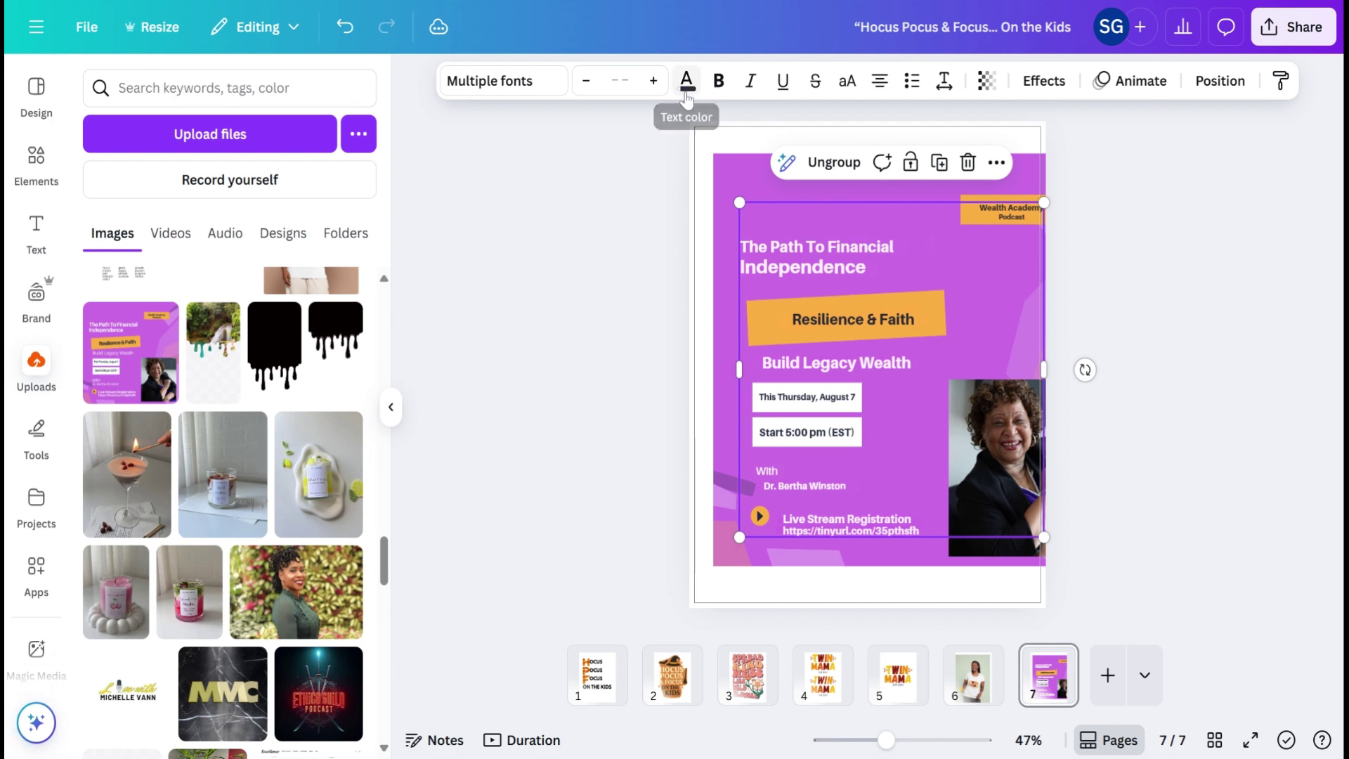
{"action": "left_click_drag", "start_coordinate": [732, 179], "coordinate": [1166, 160]}
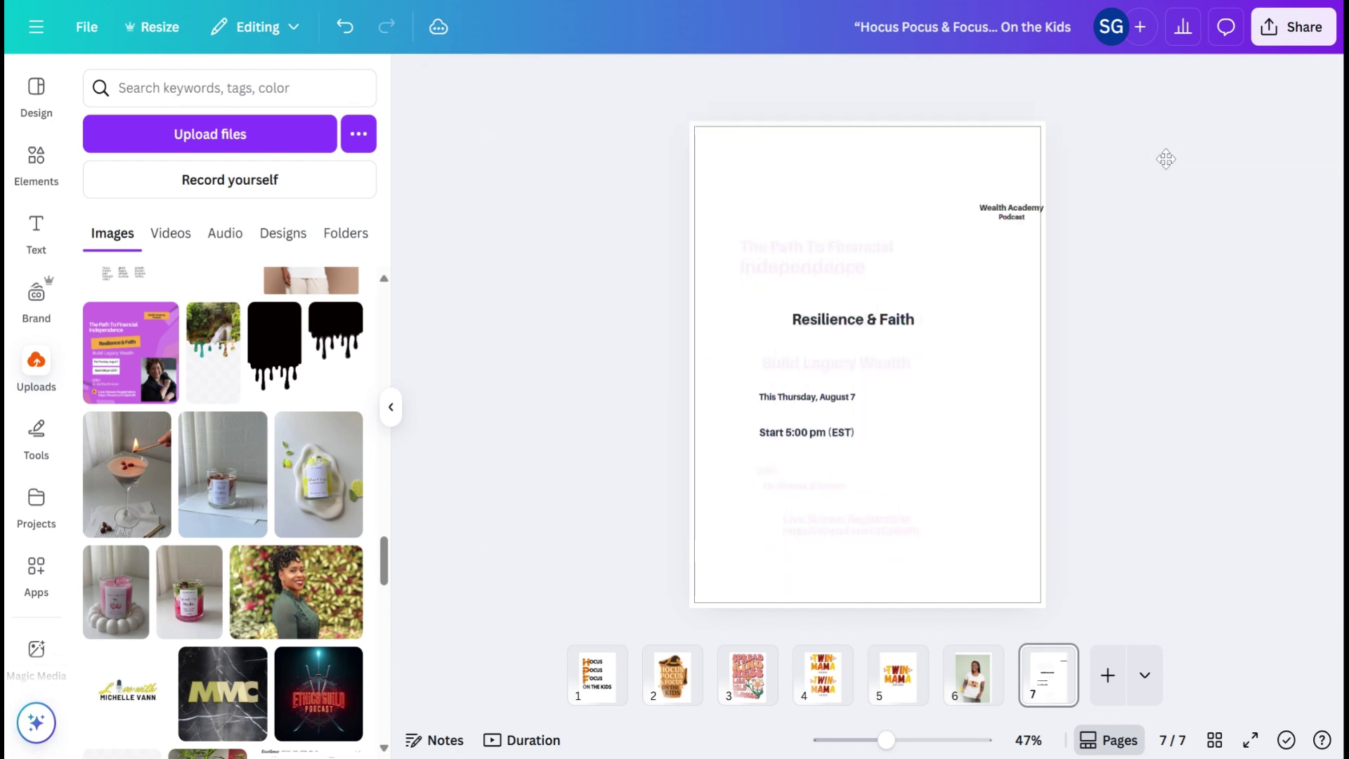
{"action": "left_click_drag", "start_coordinate": [694, 201], "coordinate": [991, 576]}
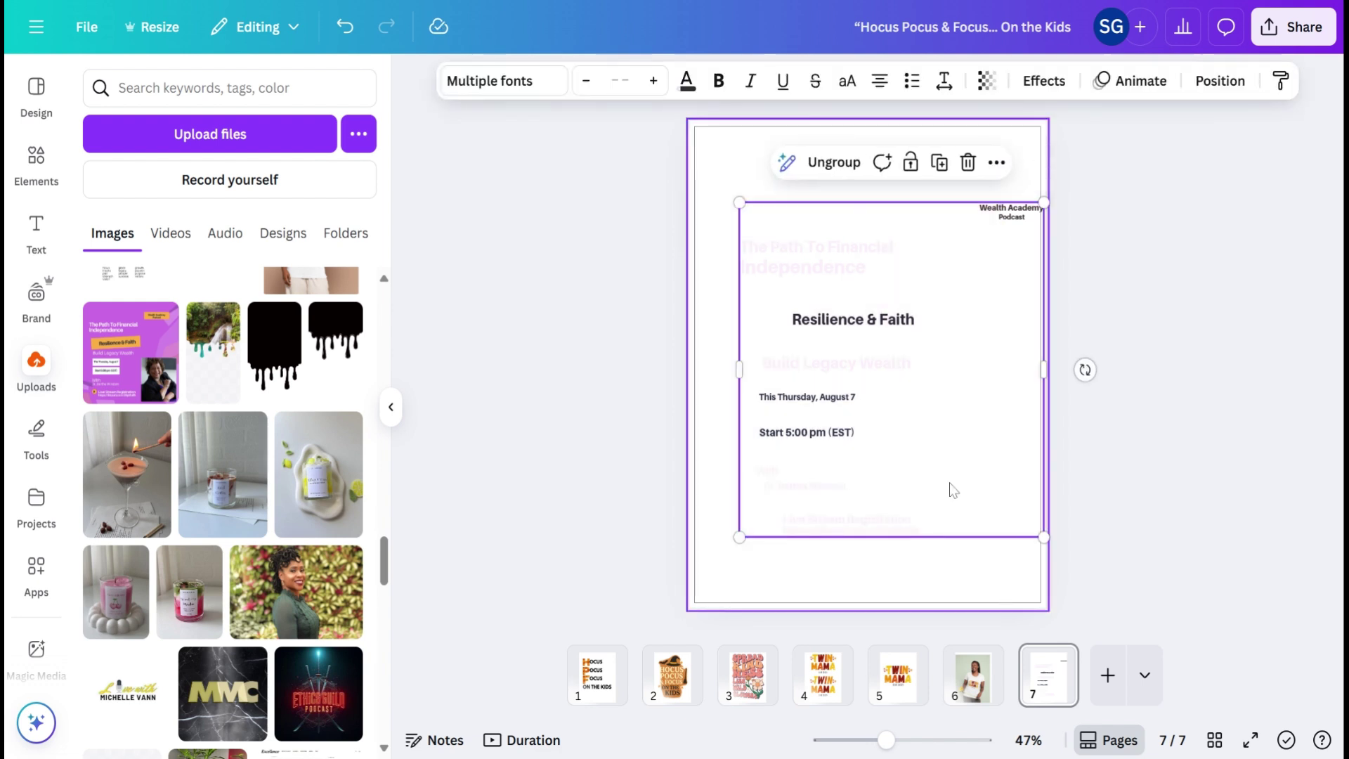
{"action": "left_click", "coordinate": [686, 80]}
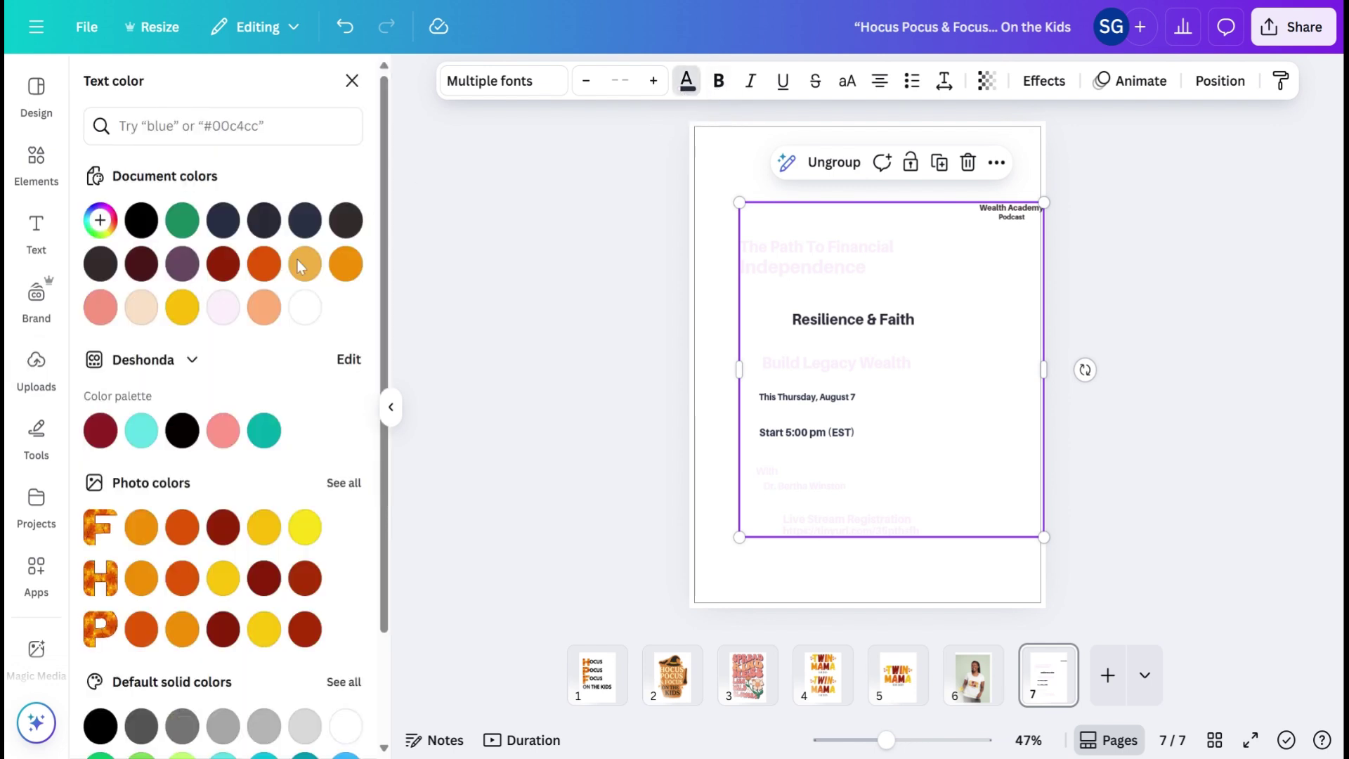
{"action": "left_click", "coordinate": [141, 219]}
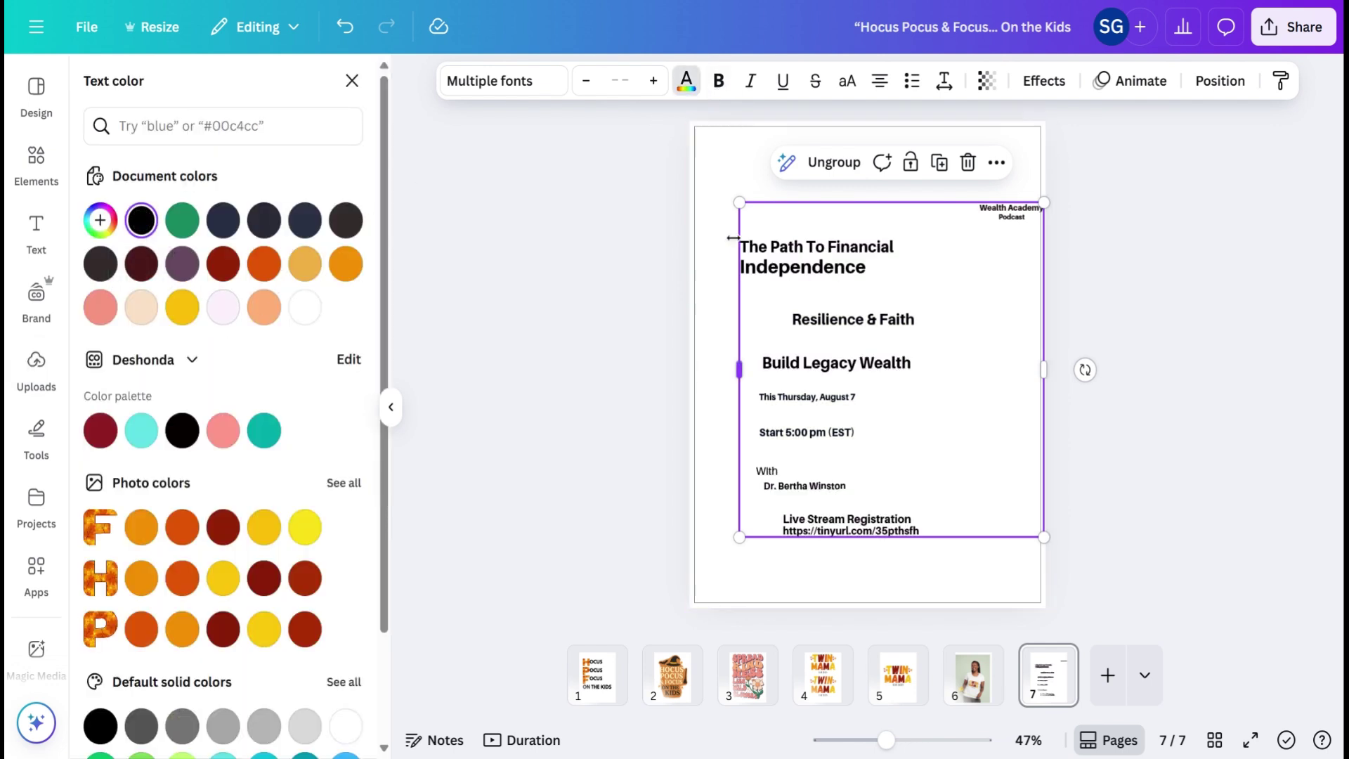
Move the text group up and left and adjust its size.
{"action": "left_click_drag", "start_coordinate": [984, 259], "coordinate": [960, 238]}
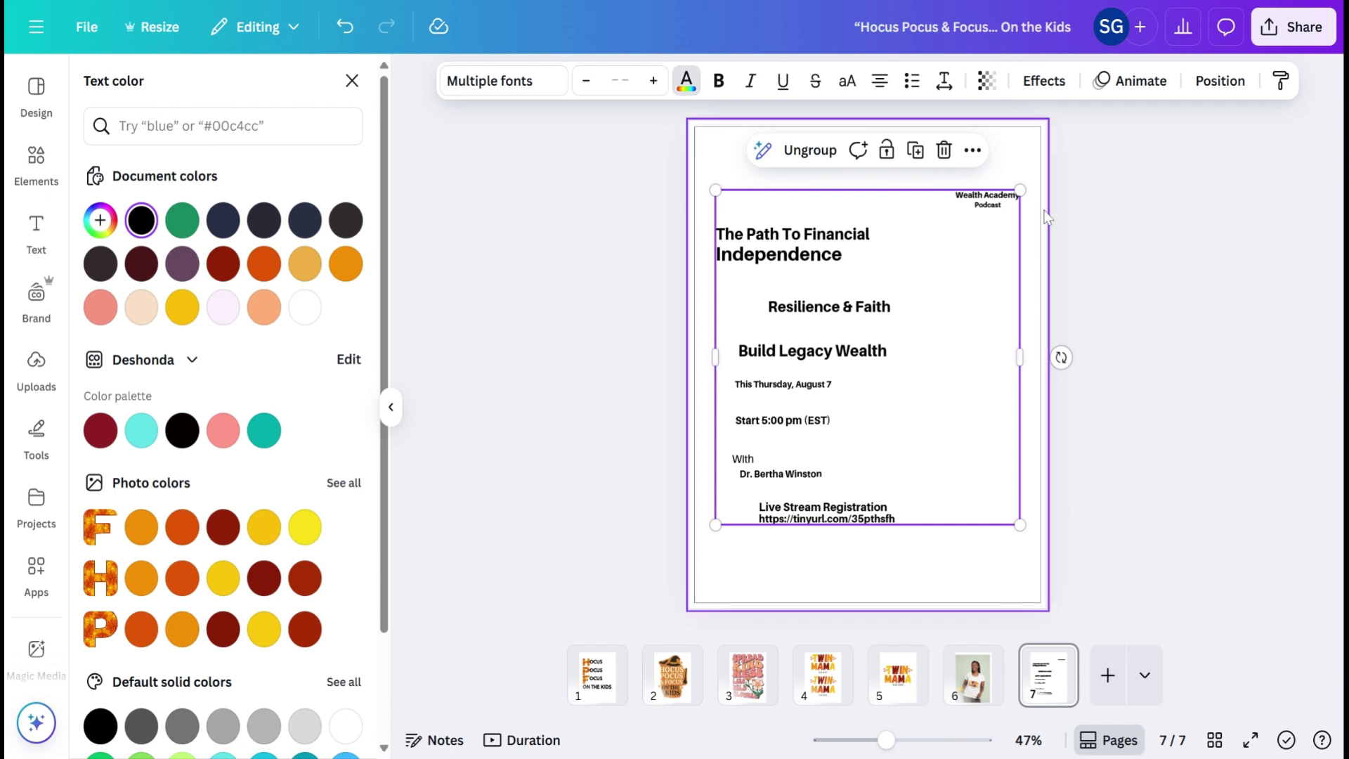
{"action": "left_click_drag", "start_coordinate": [1019, 189], "coordinate": [985, 189]}
{"action": "left_click_drag", "start_coordinate": [865, 244], "coordinate": [882, 196]}
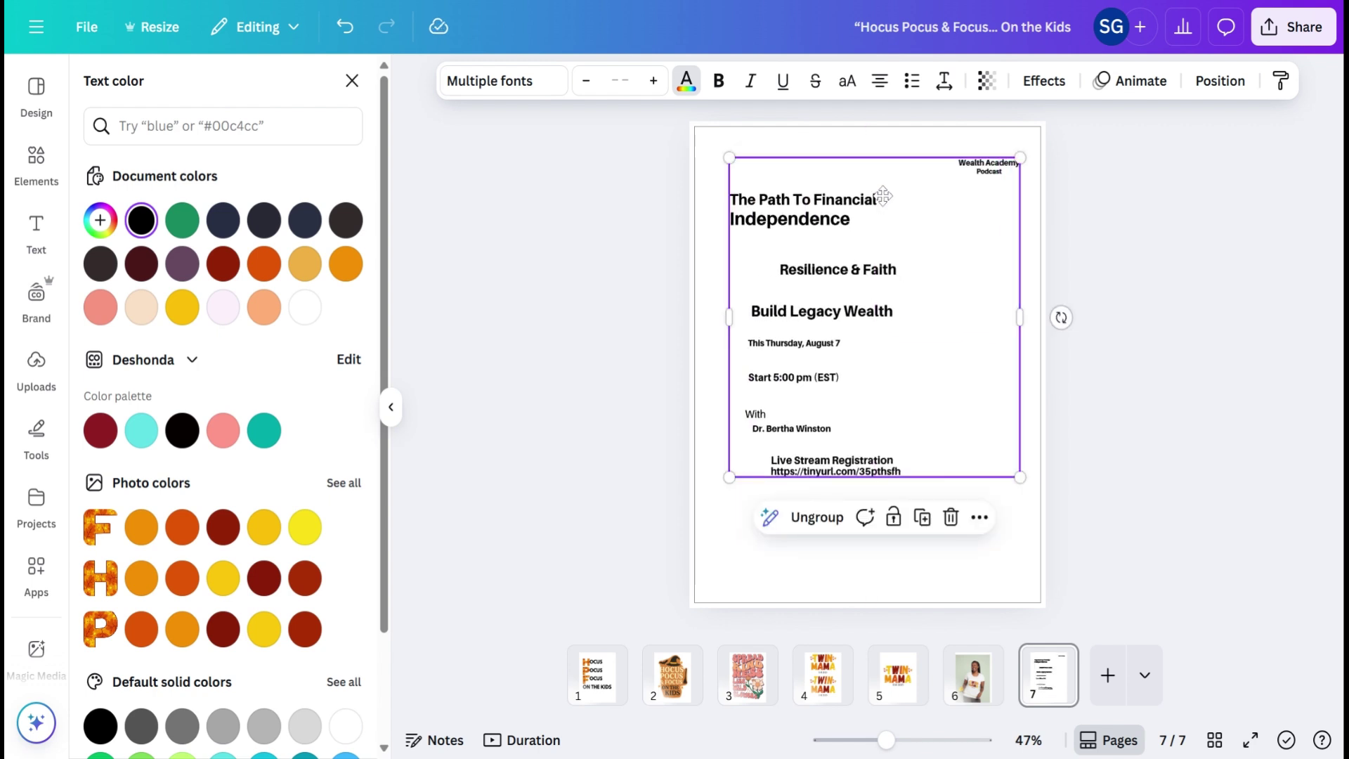
{"action": "left_click_drag", "start_coordinate": [1020, 159], "coordinate": [986, 153]}
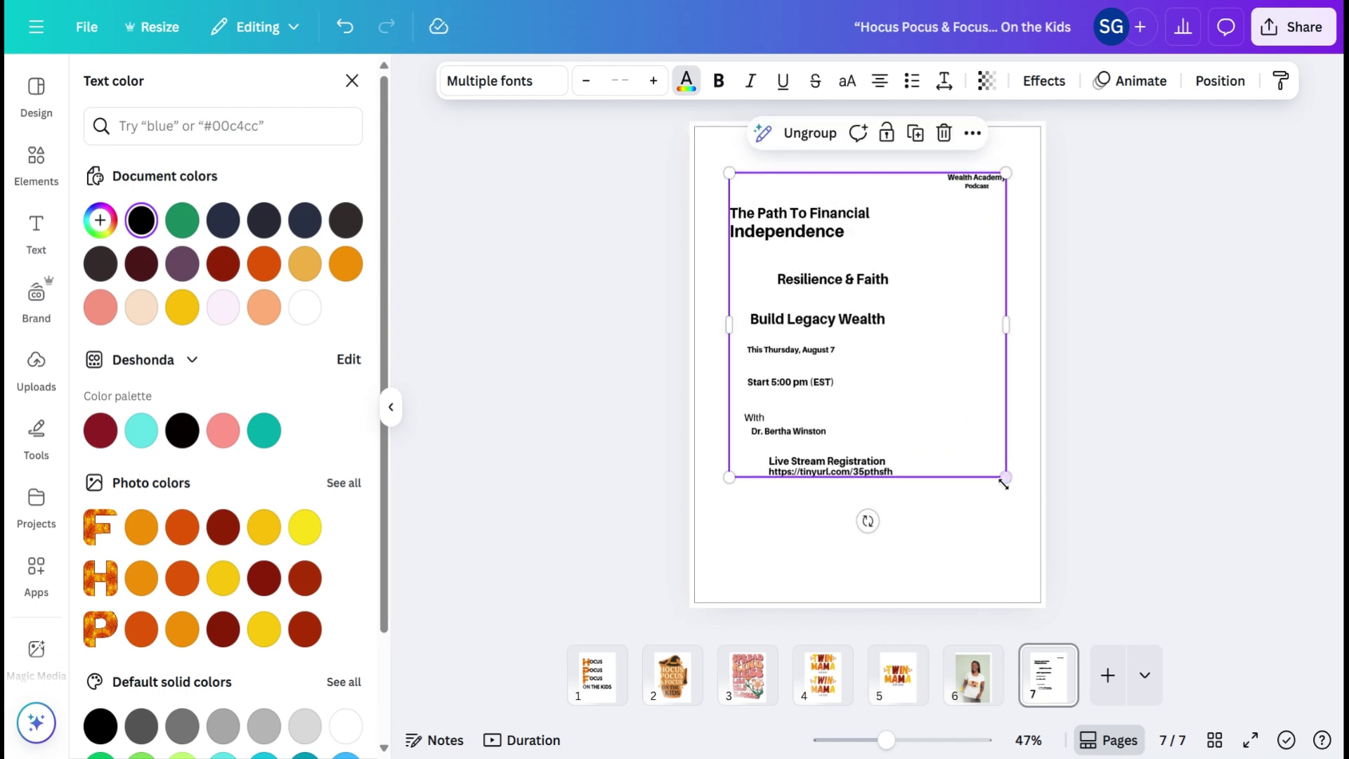
{"action": "left_click_drag", "start_coordinate": [1010, 484], "coordinate": [1016, 491]}
Ungroup the text, then move the title up, enlarge its font, and widen it onto two lines.
{"action": "left_click", "coordinate": [810, 133]}
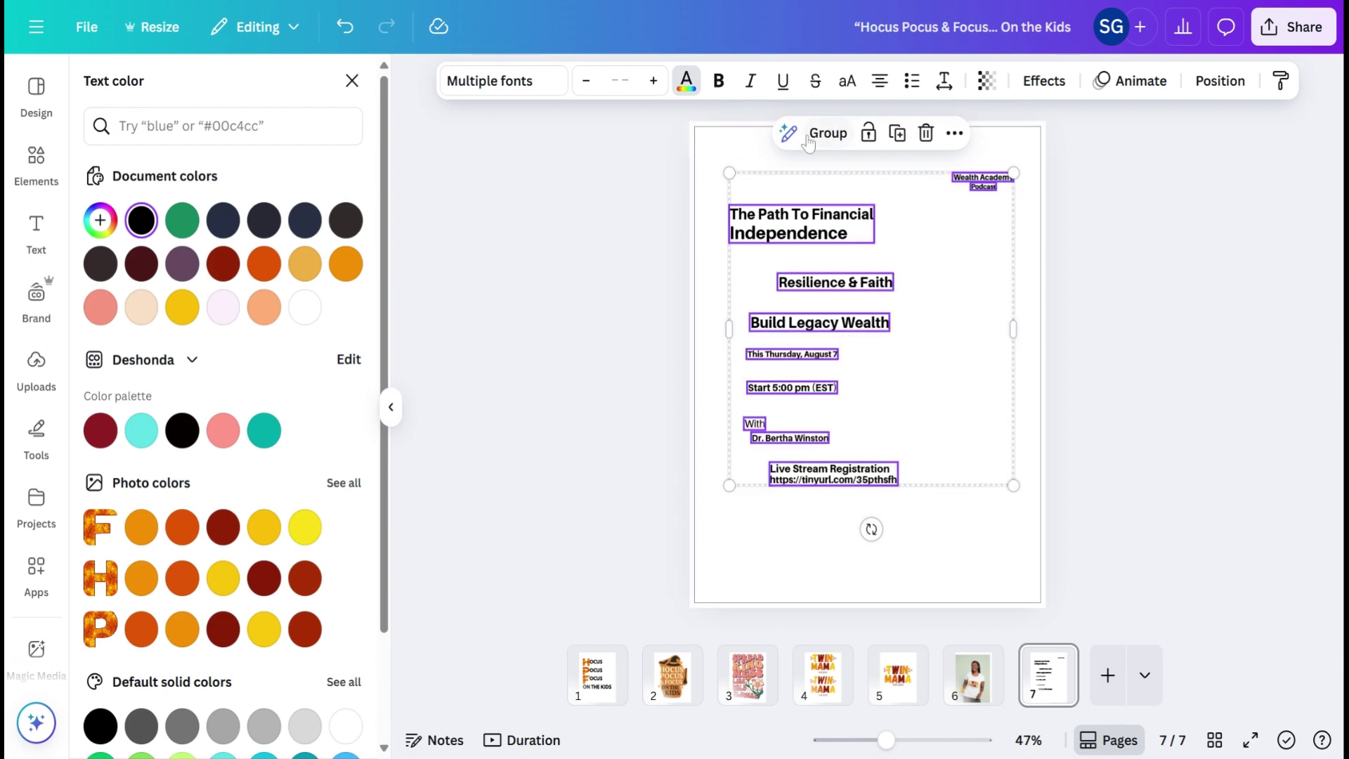
{"action": "left_click", "coordinate": [1014, 145]}
{"action": "left_click", "coordinate": [819, 218]}
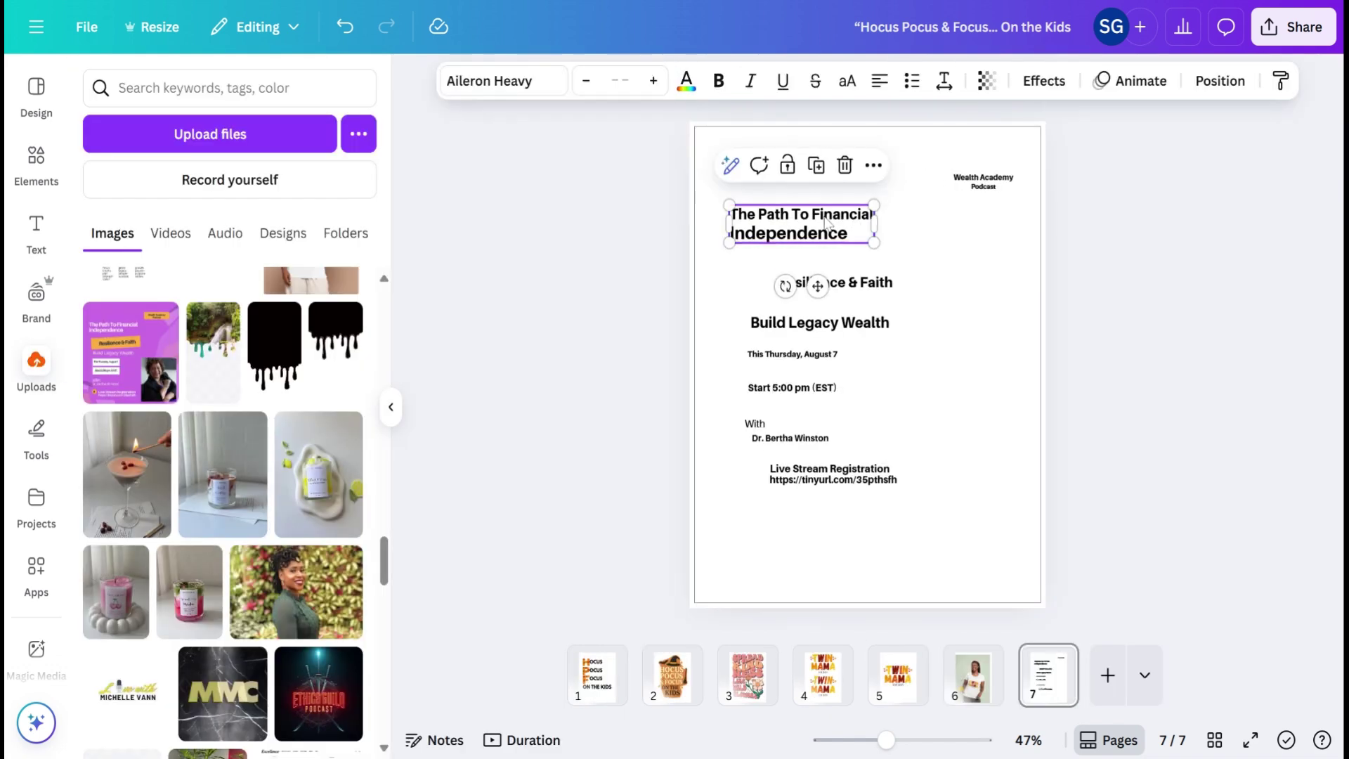
{"action": "left_click_drag", "start_coordinate": [819, 218], "coordinate": [934, 214]}
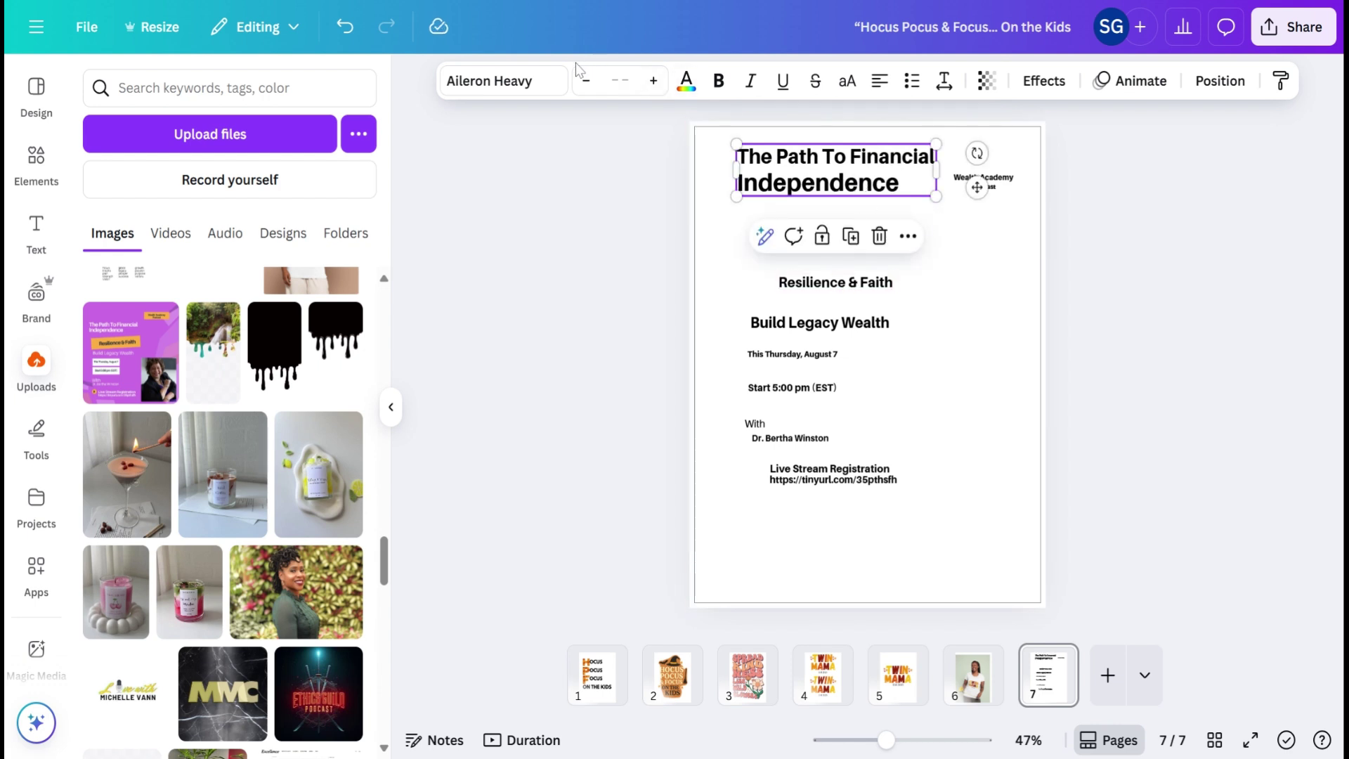
{"action": "left_click", "coordinate": [512, 83]}
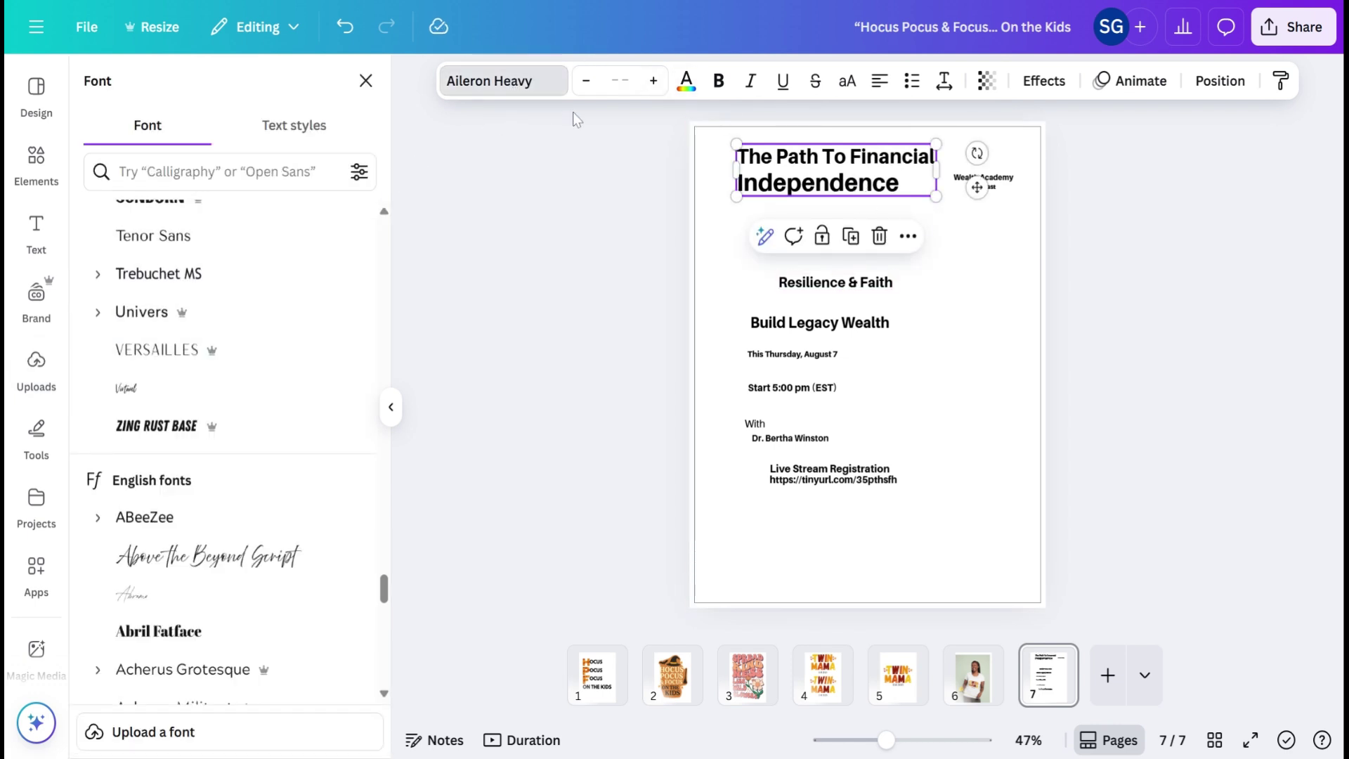
{"action": "left_click", "coordinate": [653, 81]}
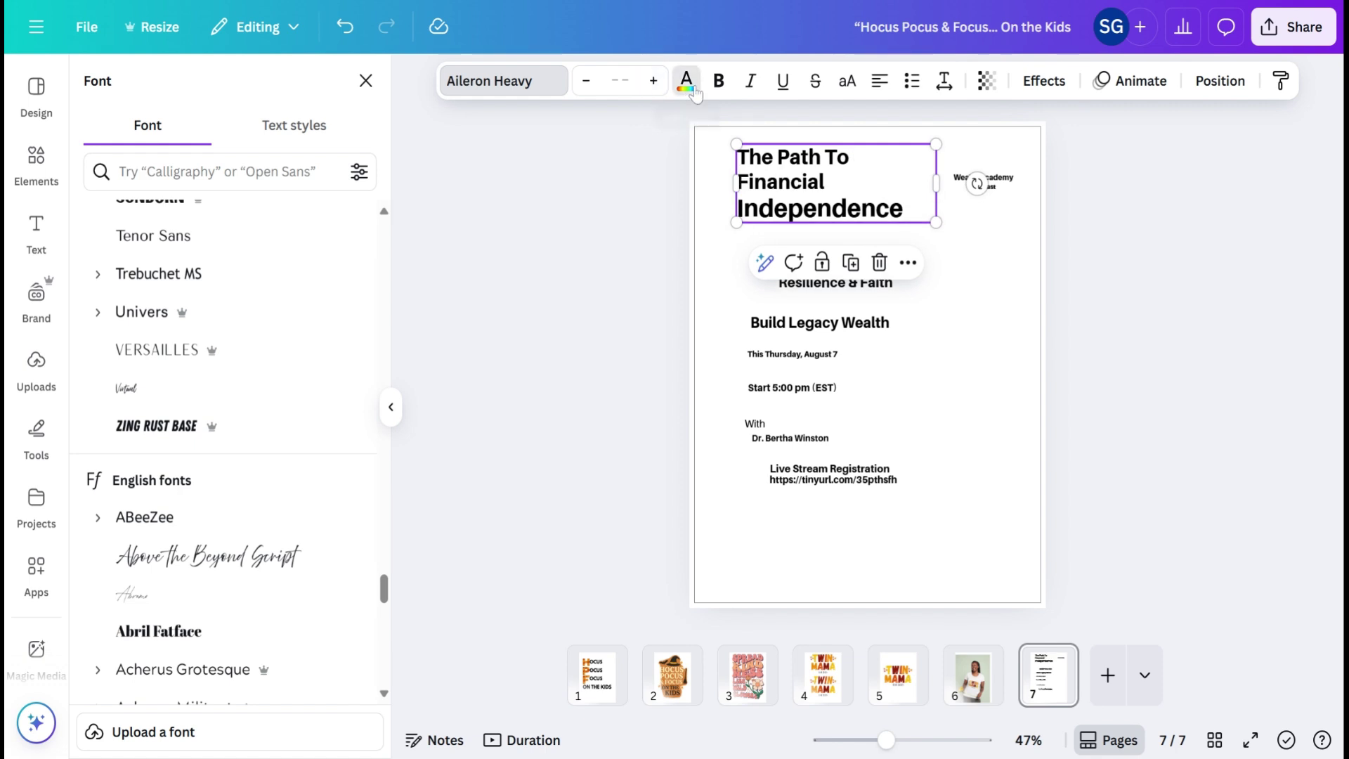
{"action": "left_click", "coordinate": [686, 81]}
{"action": "left_click_drag", "start_coordinate": [937, 179], "coordinate": [1006, 174]}
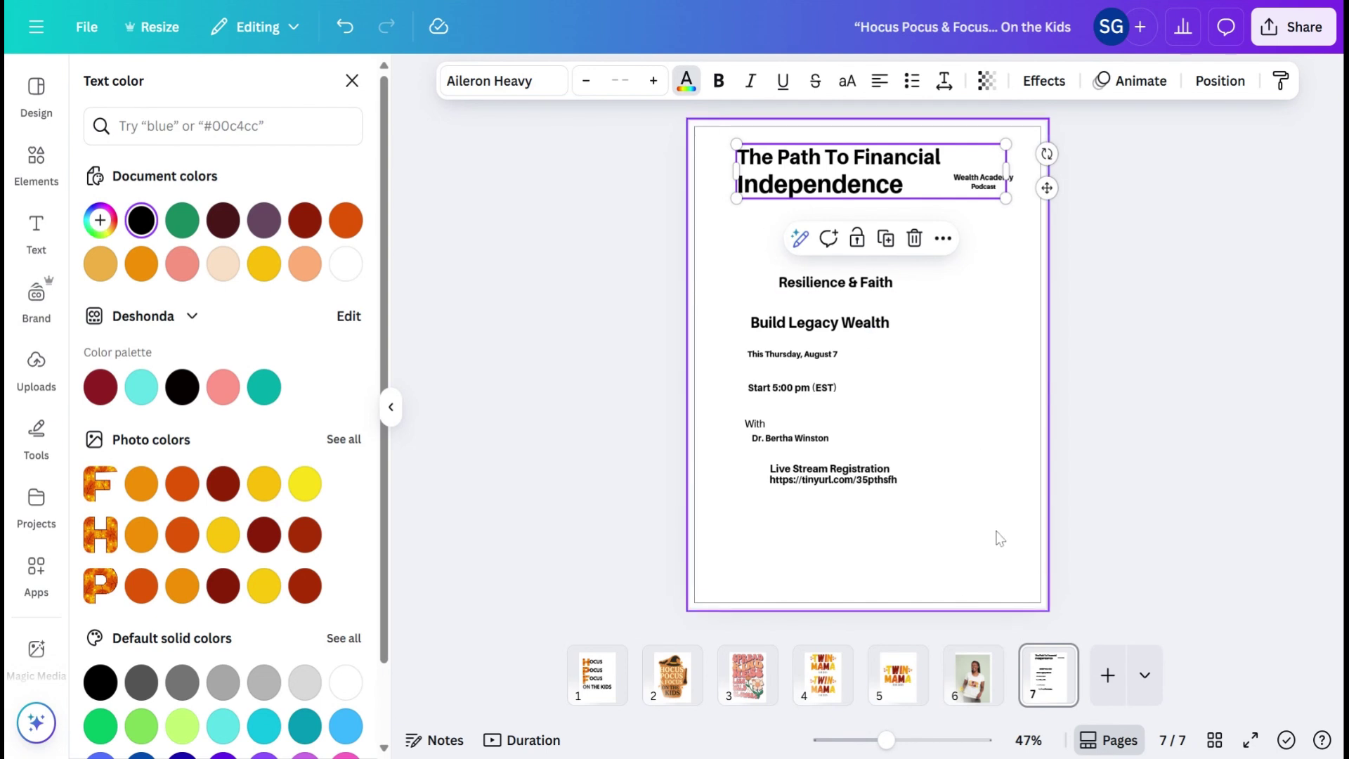
Shift the Live Stream Registration text further left.
{"action": "right_click", "coordinate": [833, 163]}
{"action": "left_click", "coordinate": [710, 297]}
{"action": "left_click_drag", "start_coordinate": [845, 470], "coordinate": [819, 469]}
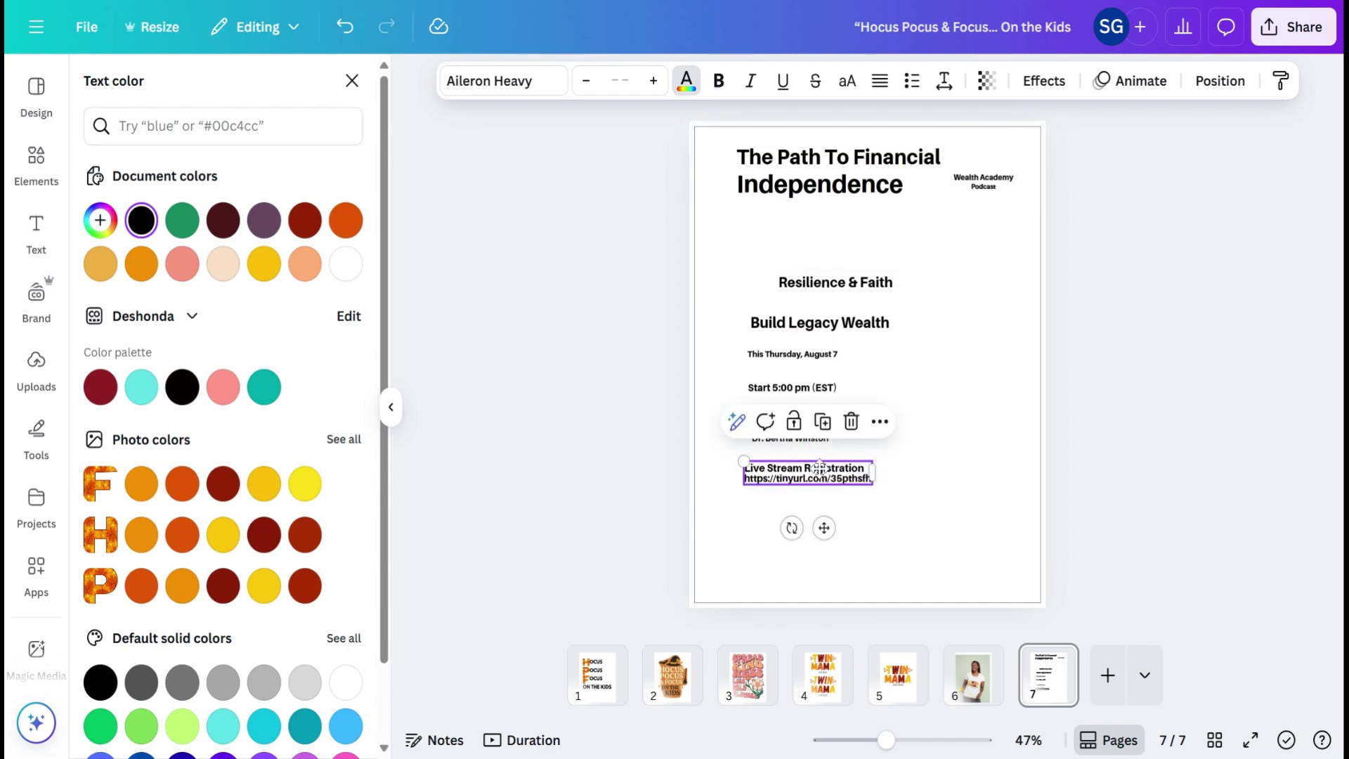
{"action": "left_click", "coordinate": [723, 158]}
{"action": "left_click", "coordinate": [760, 181]}
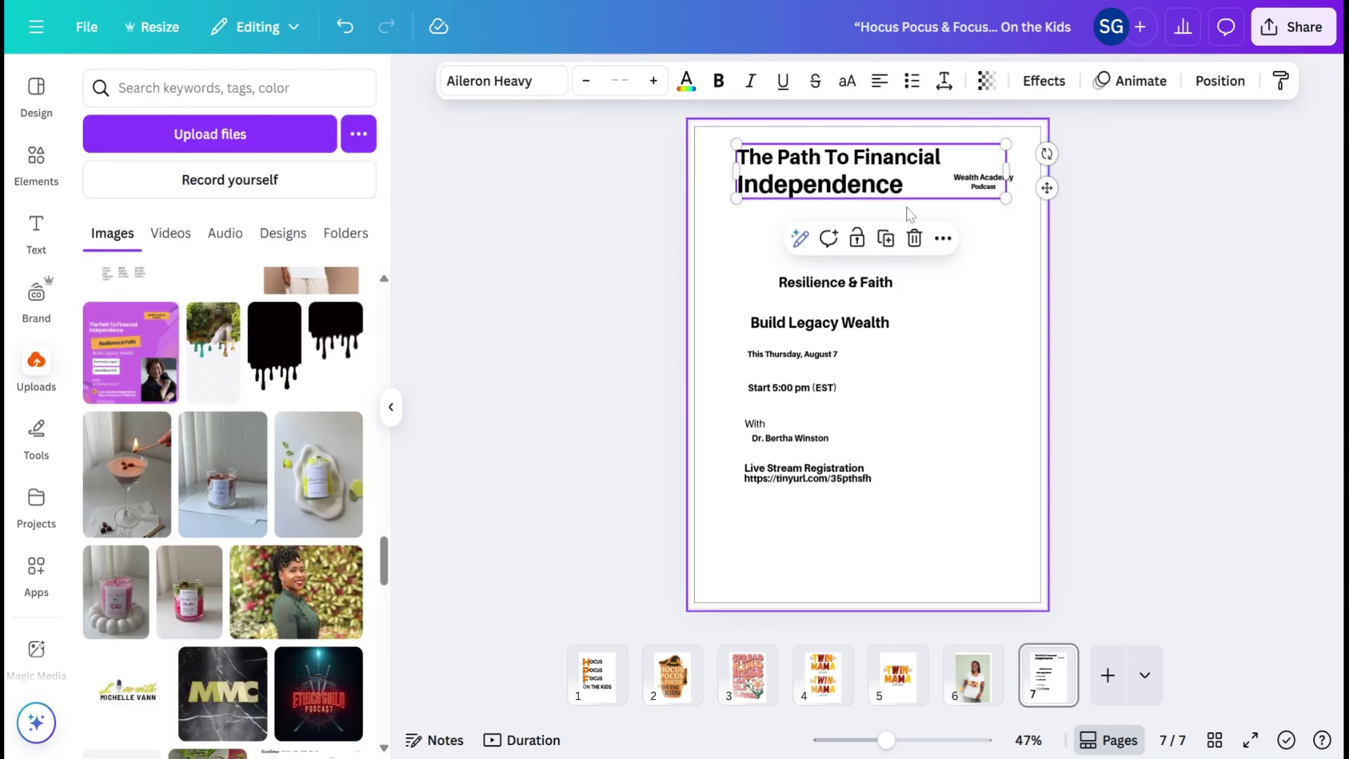
Add the Velvet Citrus candle photo to page 7 and start Magic Edit on it.
{"action": "left_click", "coordinate": [966, 359]}
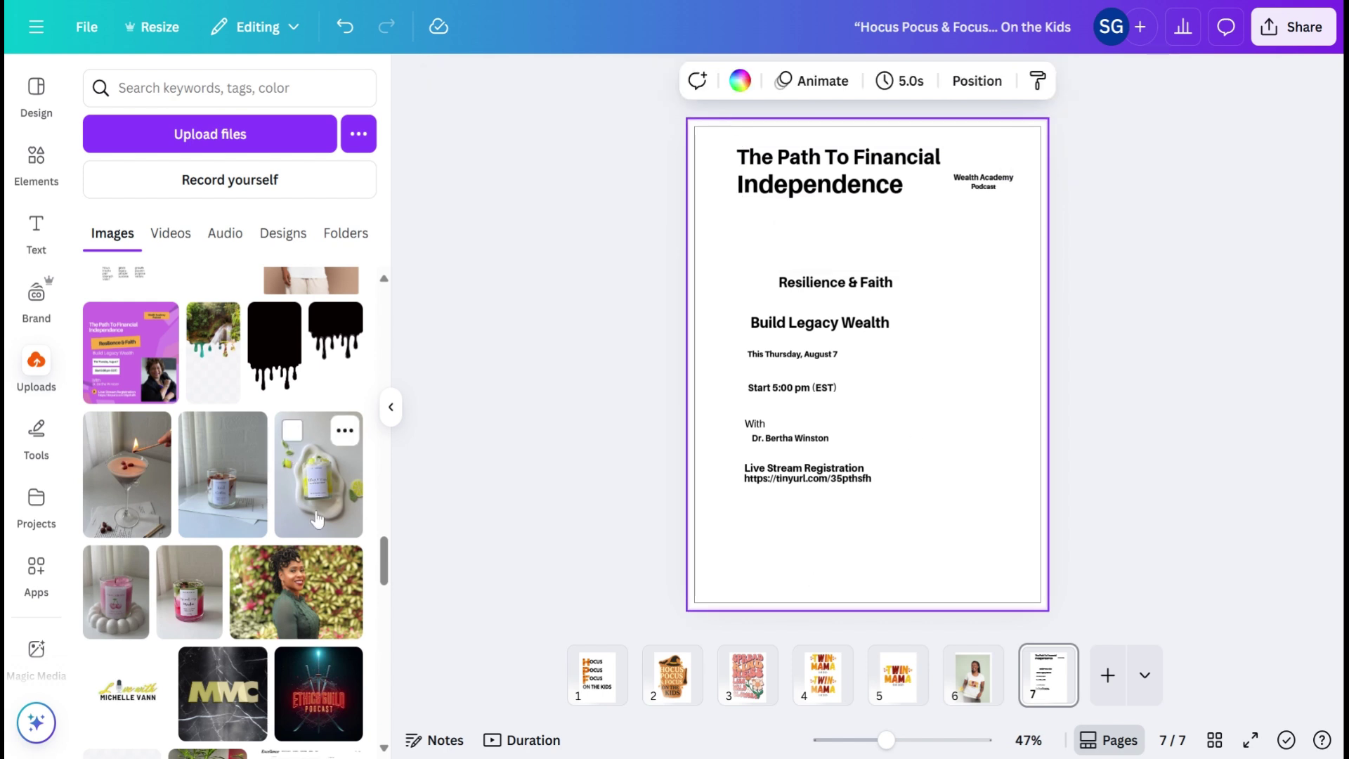
{"action": "left_click", "coordinate": [309, 492]}
{"action": "left_click", "coordinate": [562, 81]}
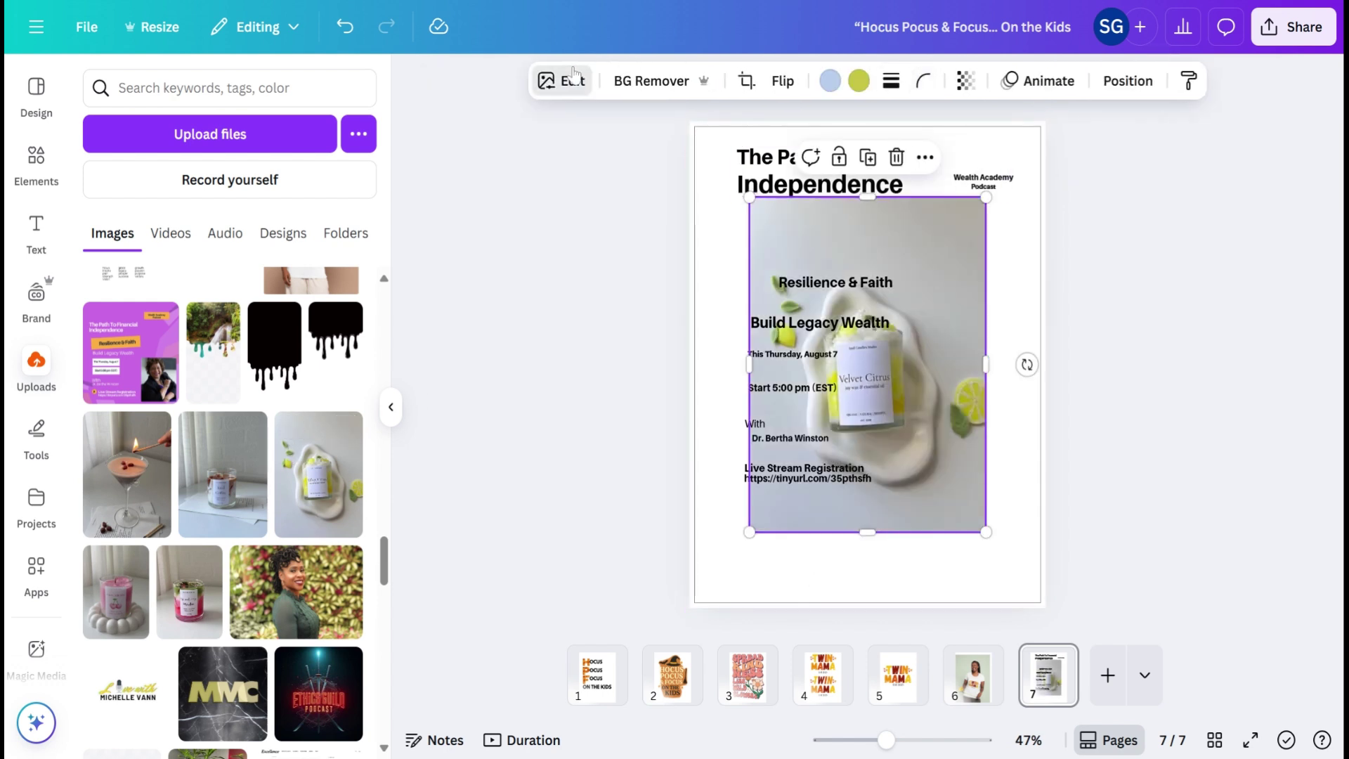
{"action": "scroll", "coordinate": [318, 379], "scroll_direction": "right", "scroll_amount": 5}
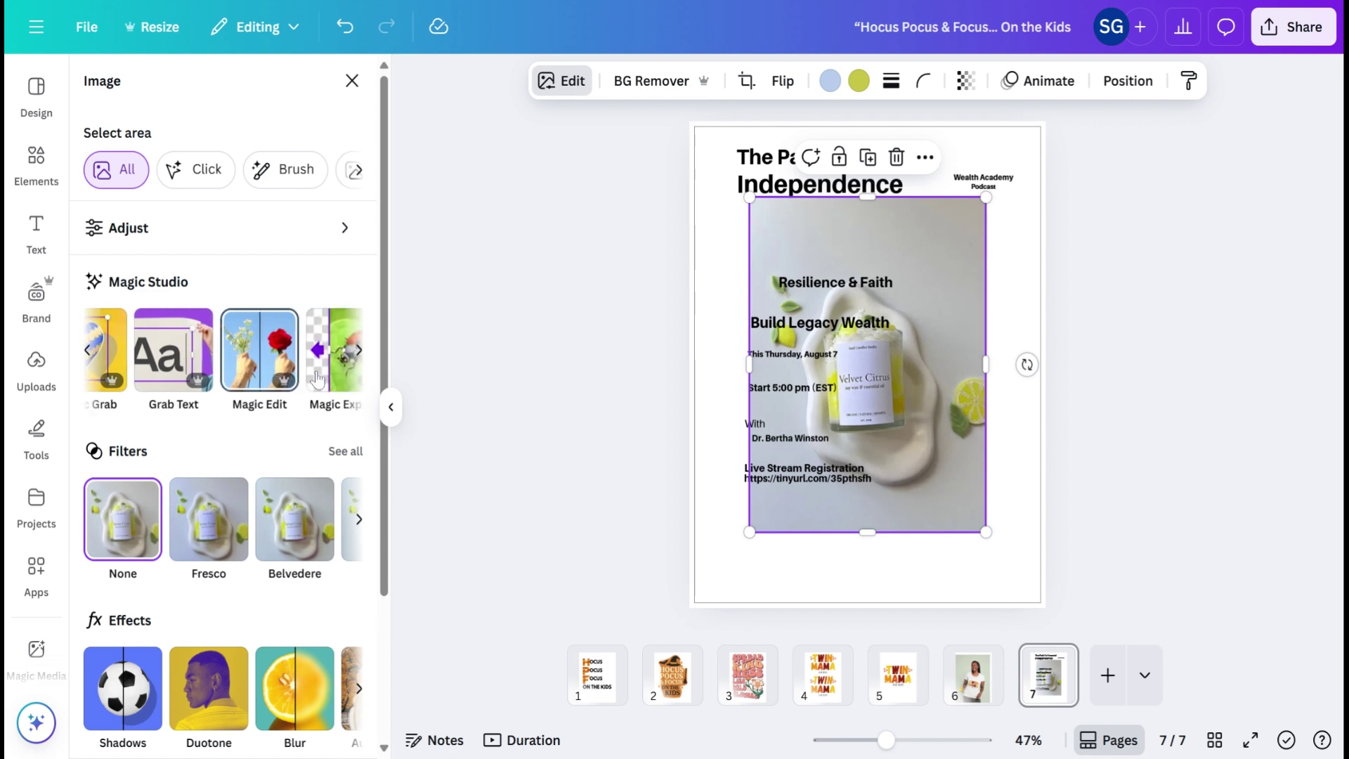
{"action": "left_click", "coordinate": [238, 374]}
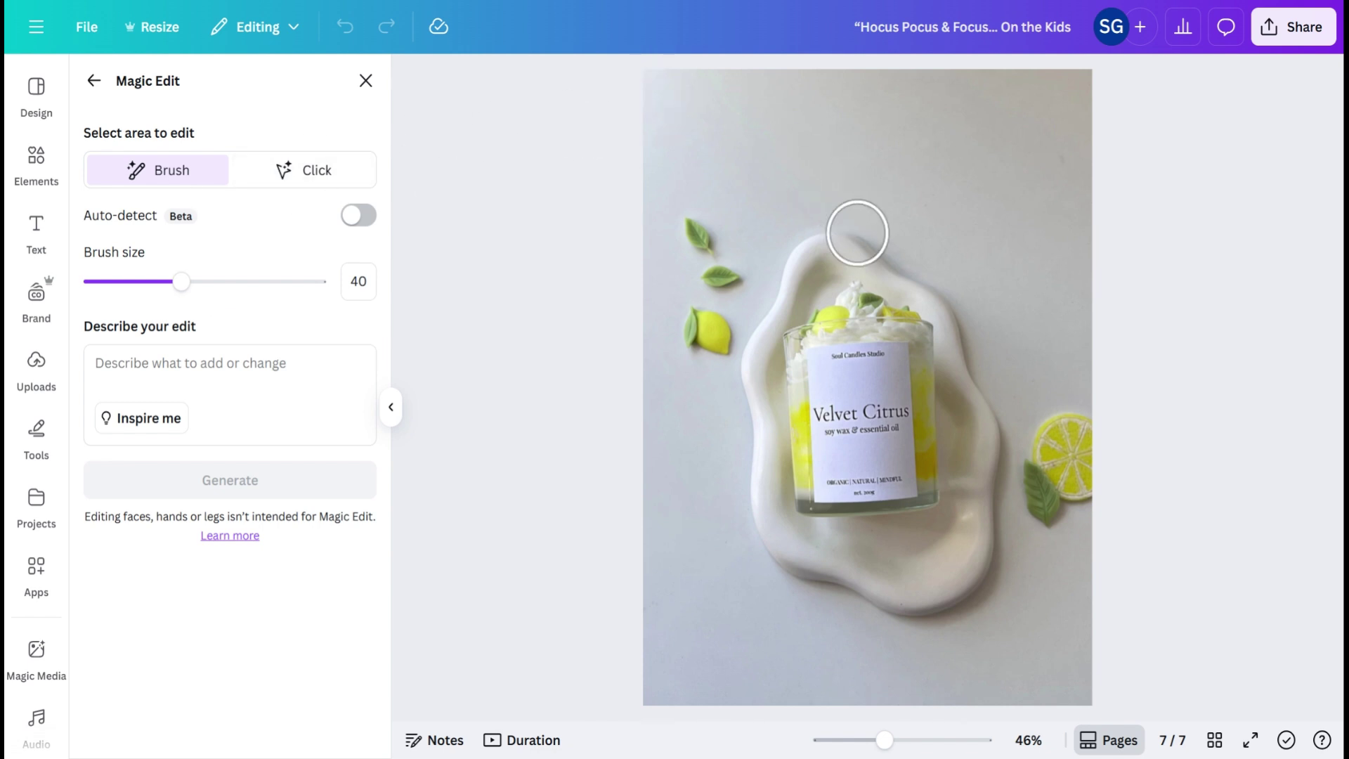
Mark the photo's background and describe it as 'make this background with lemons'.
{"action": "left_click", "coordinate": [288, 187]}
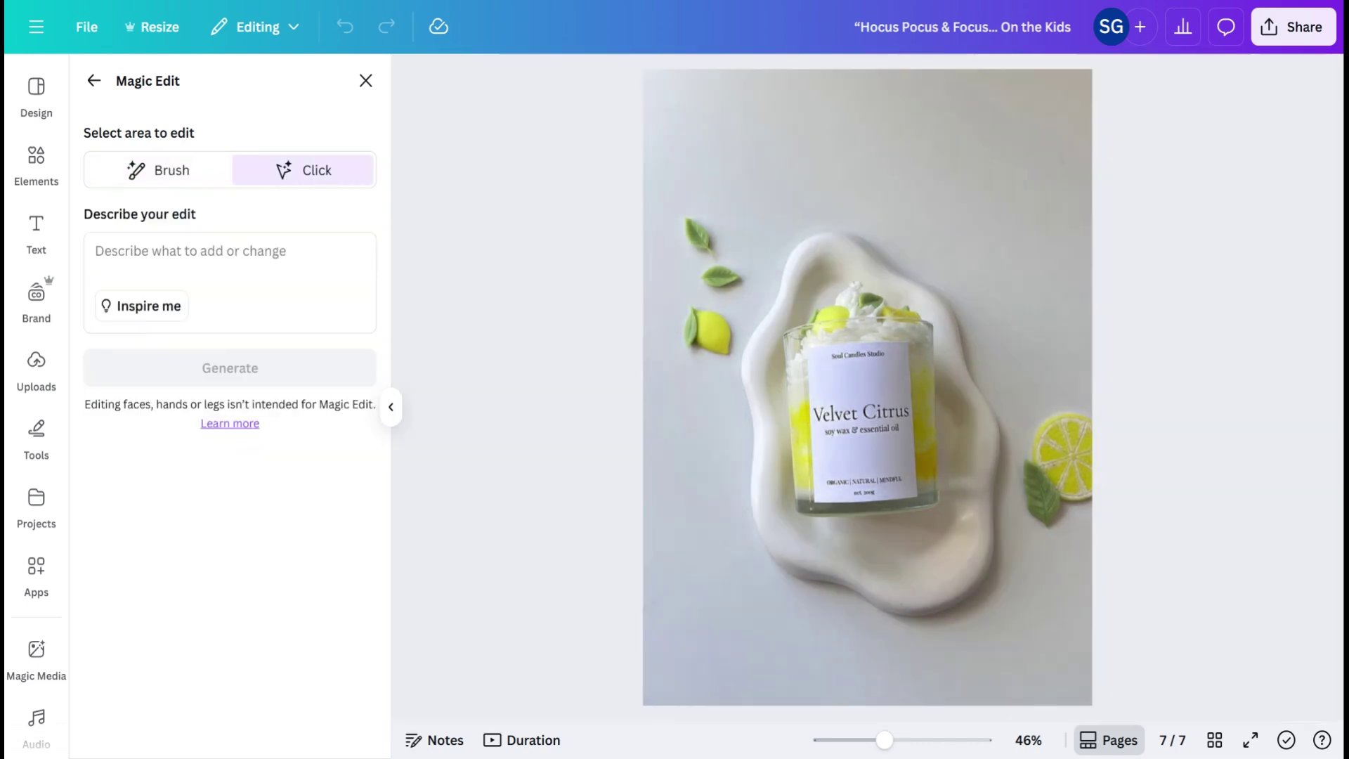
{"action": "left_click", "coordinate": [845, 120]}
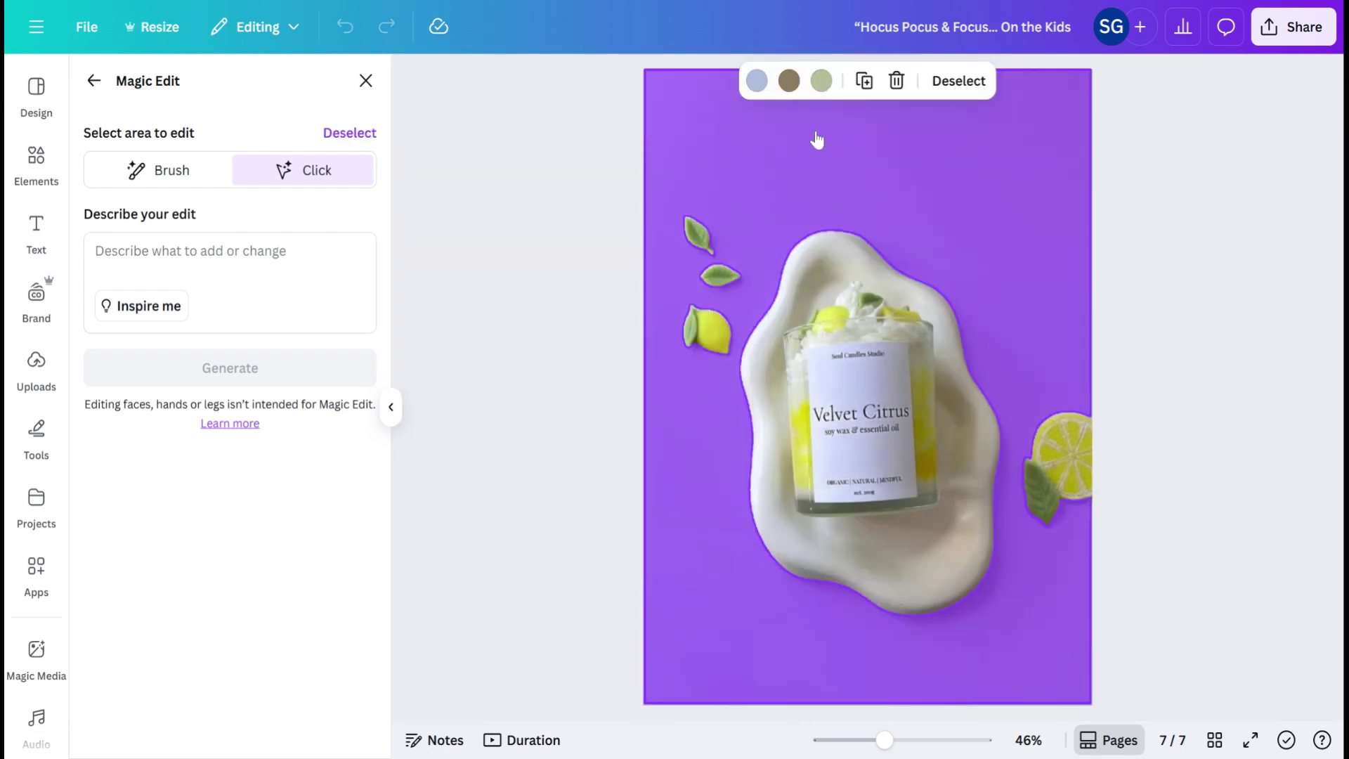
{"action": "left_click", "coordinate": [96, 250]}
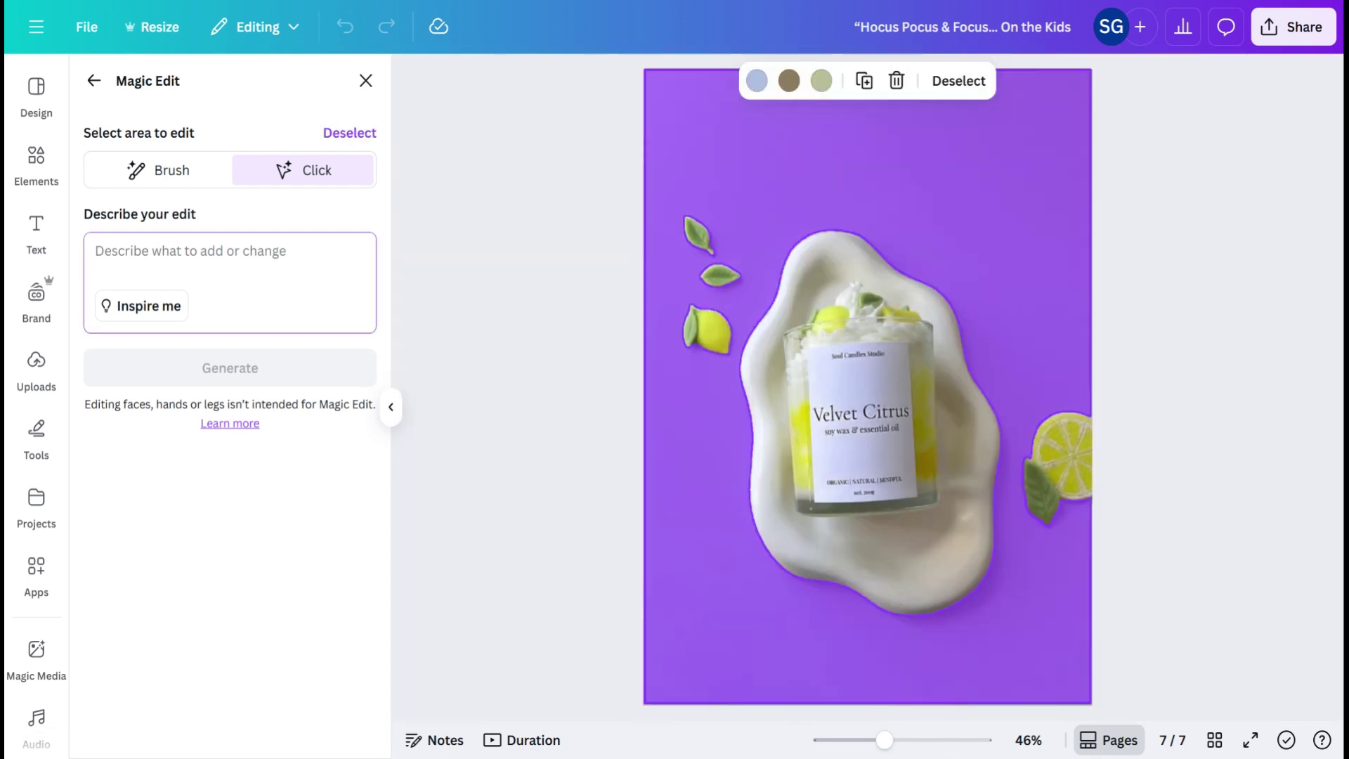
{"action": "type", "text": "make this background"}
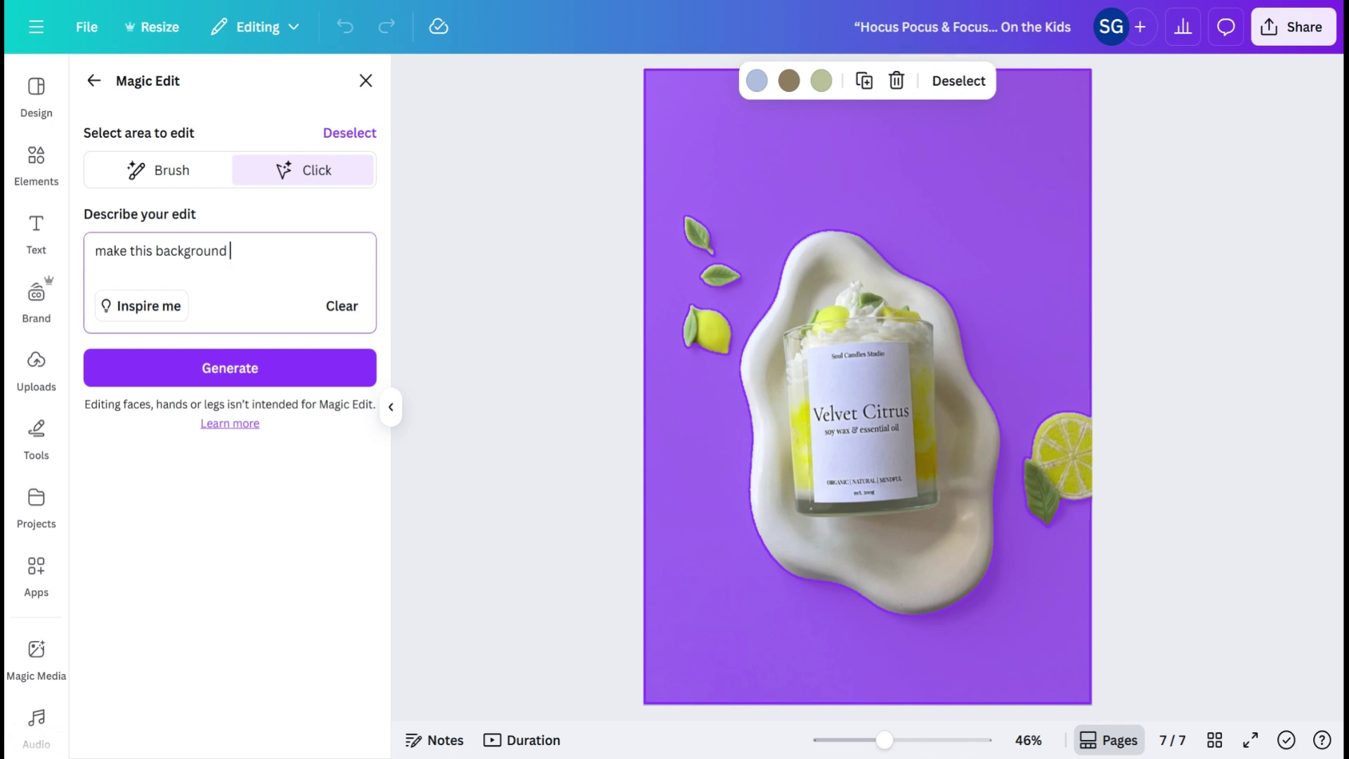
{"action": "type", "text": "y"}
{"action": "key", "text": "BackSpace"}
Generate the lemon backgrounds, compare all four, and apply the second variant.
{"action": "left_click", "coordinate": [249, 380]}
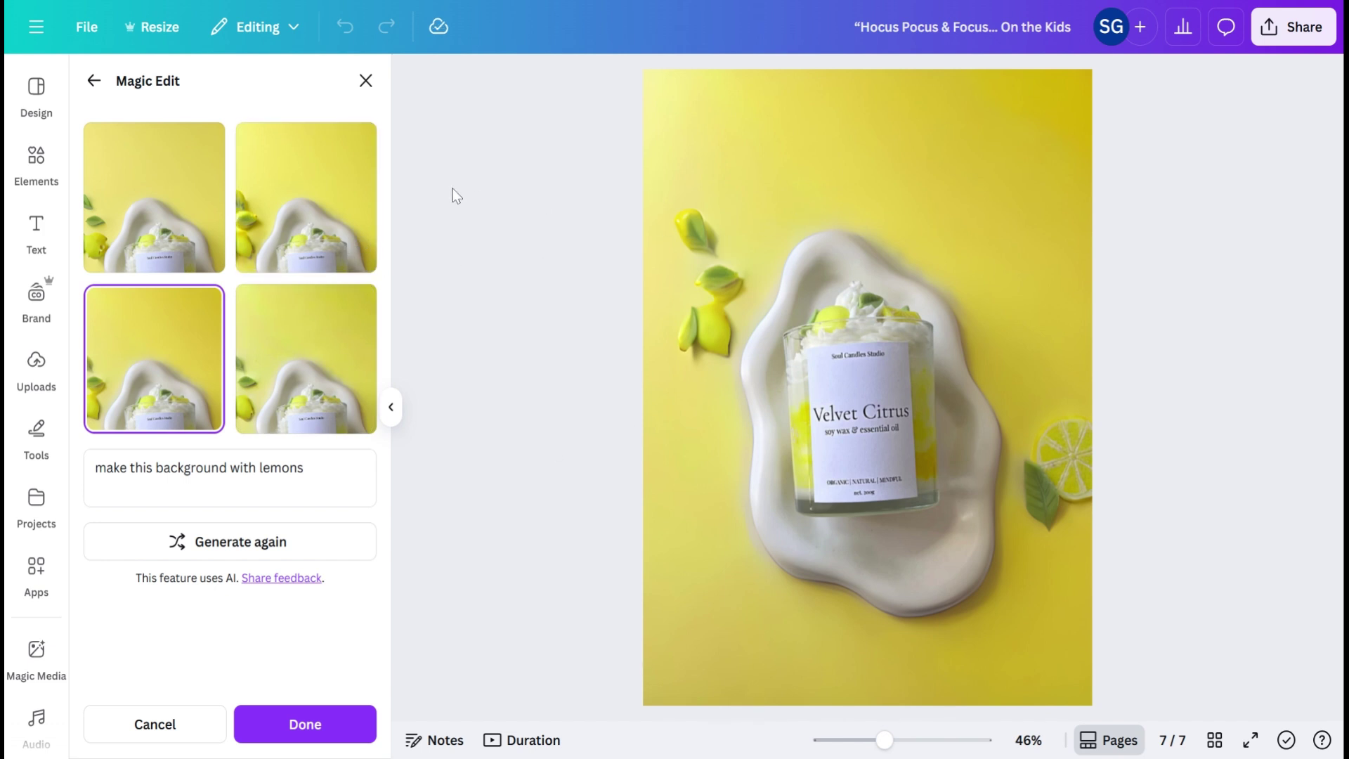
{"action": "left_click", "coordinate": [309, 355]}
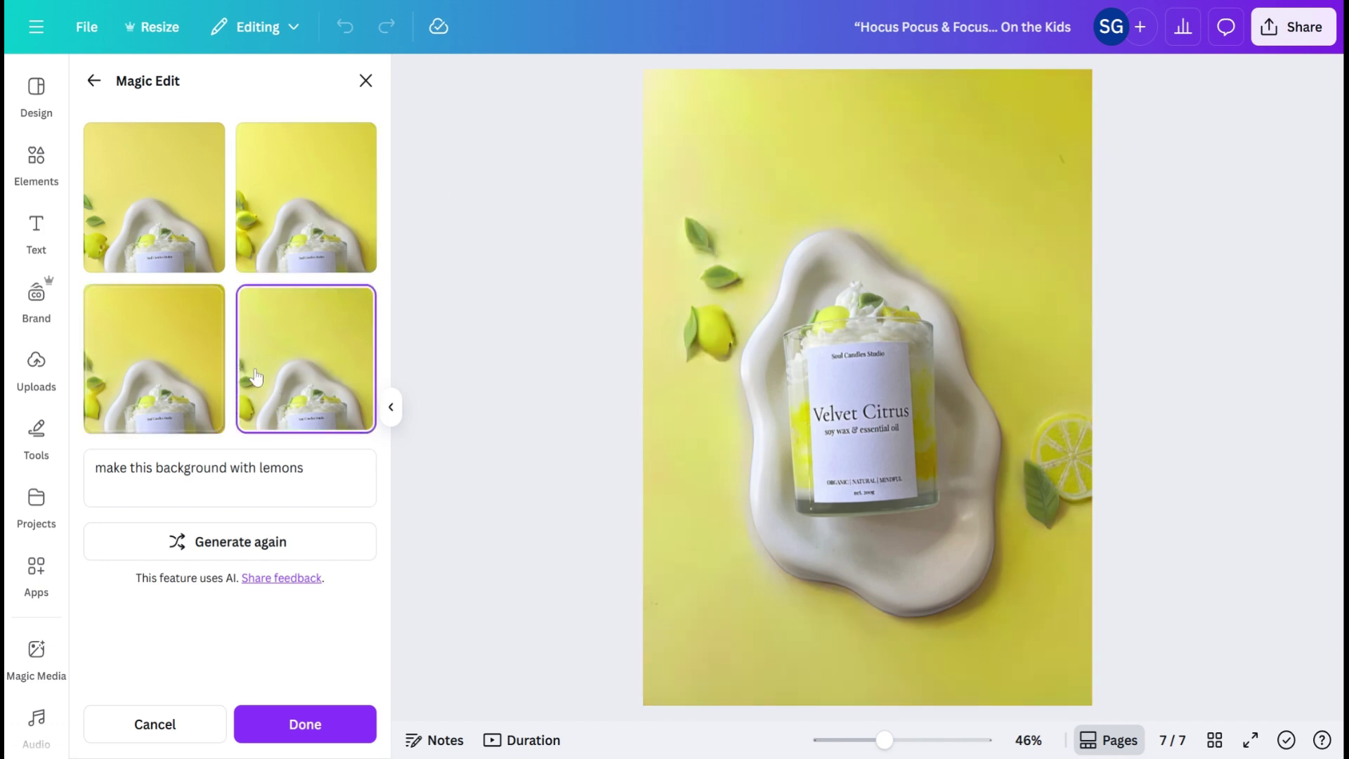
{"action": "left_click", "coordinate": [302, 222]}
{"action": "left_click", "coordinate": [176, 188]}
{"action": "left_click", "coordinate": [159, 346]}
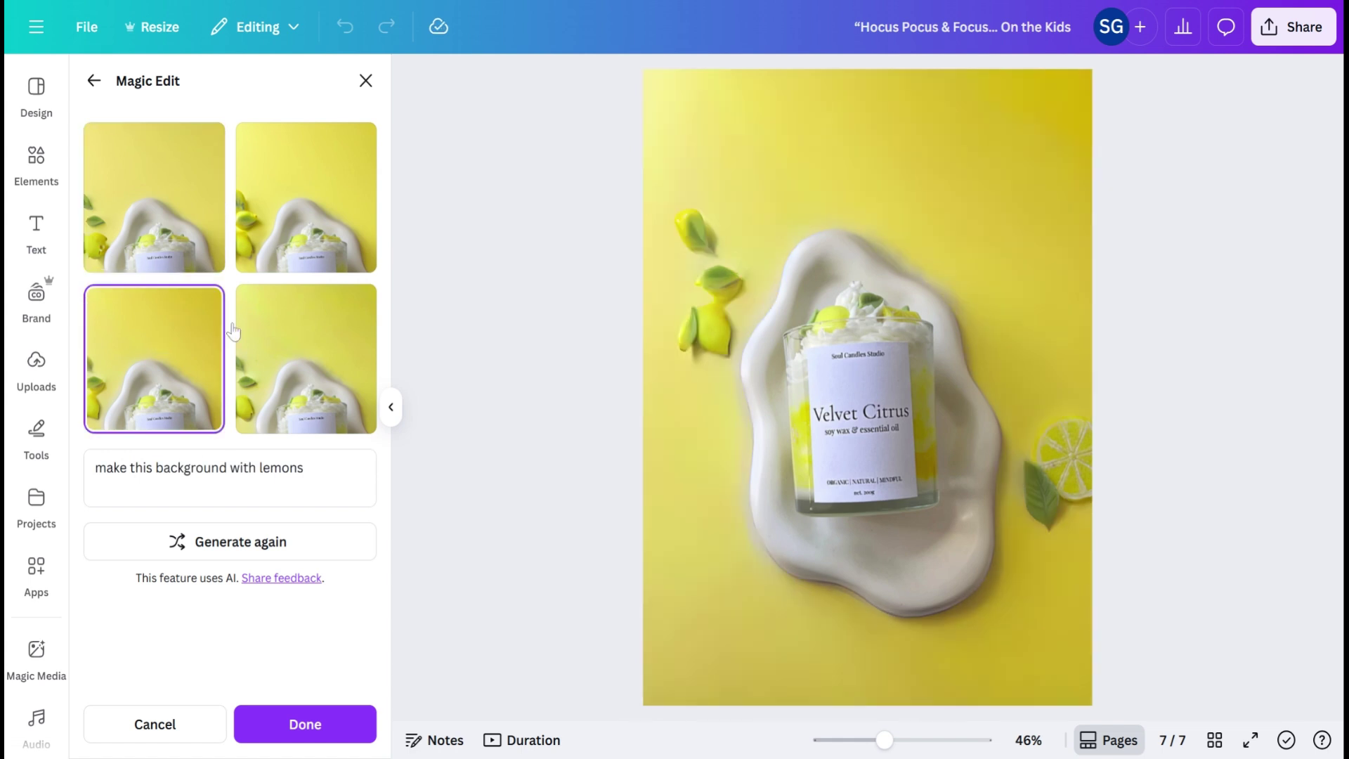
{"action": "left_click", "coordinate": [301, 226]}
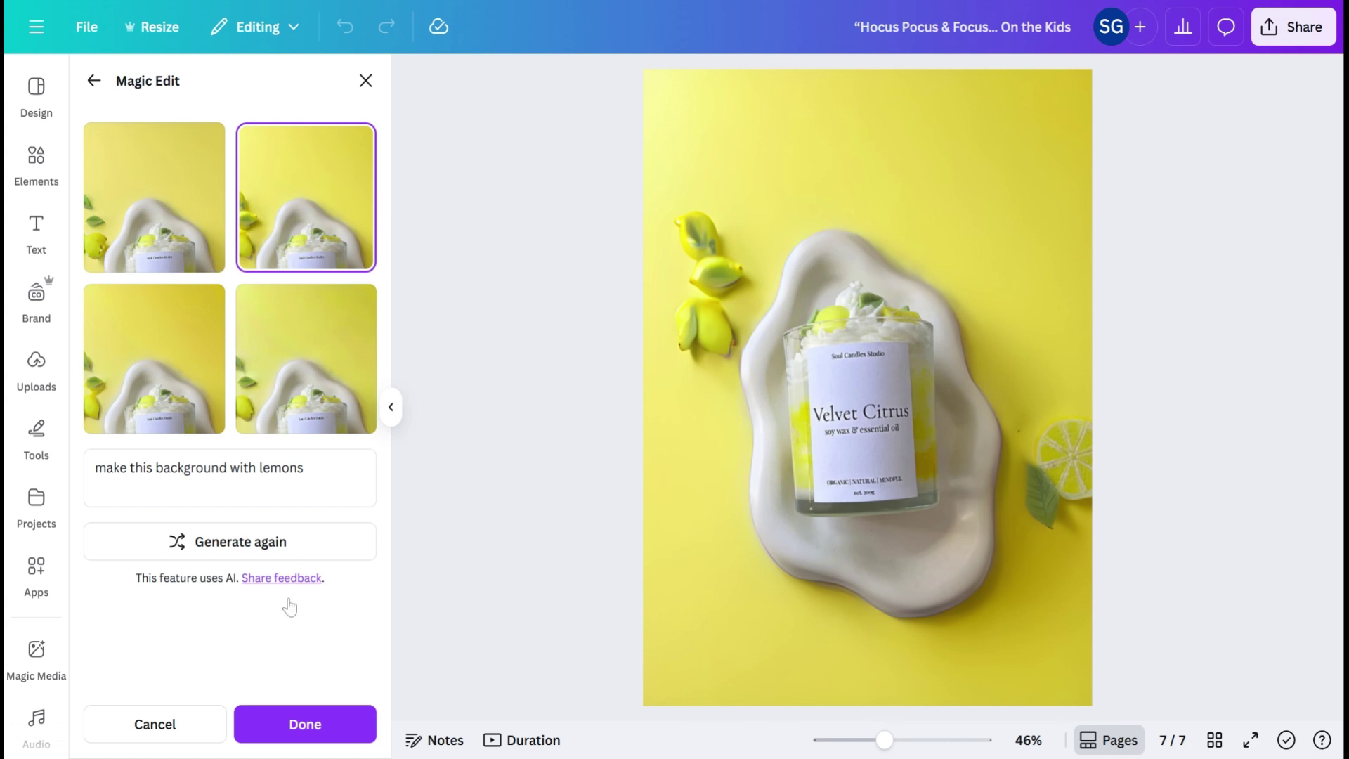
{"action": "left_click", "coordinate": [302, 725]}
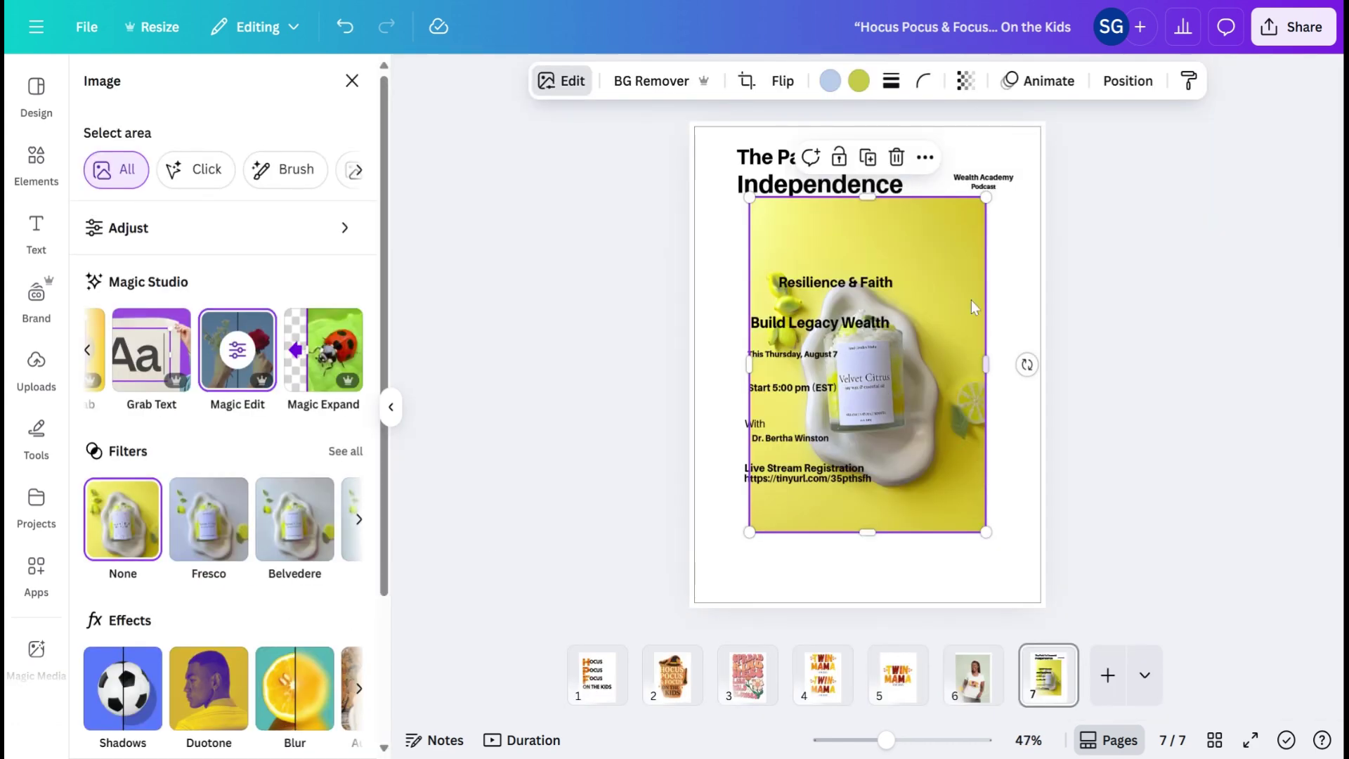
Shrink the lemon candle photo into the top-left corner and delete the six event detail text boxes.
{"action": "left_click_drag", "start_coordinate": [925, 254], "coordinate": [864, 173]}
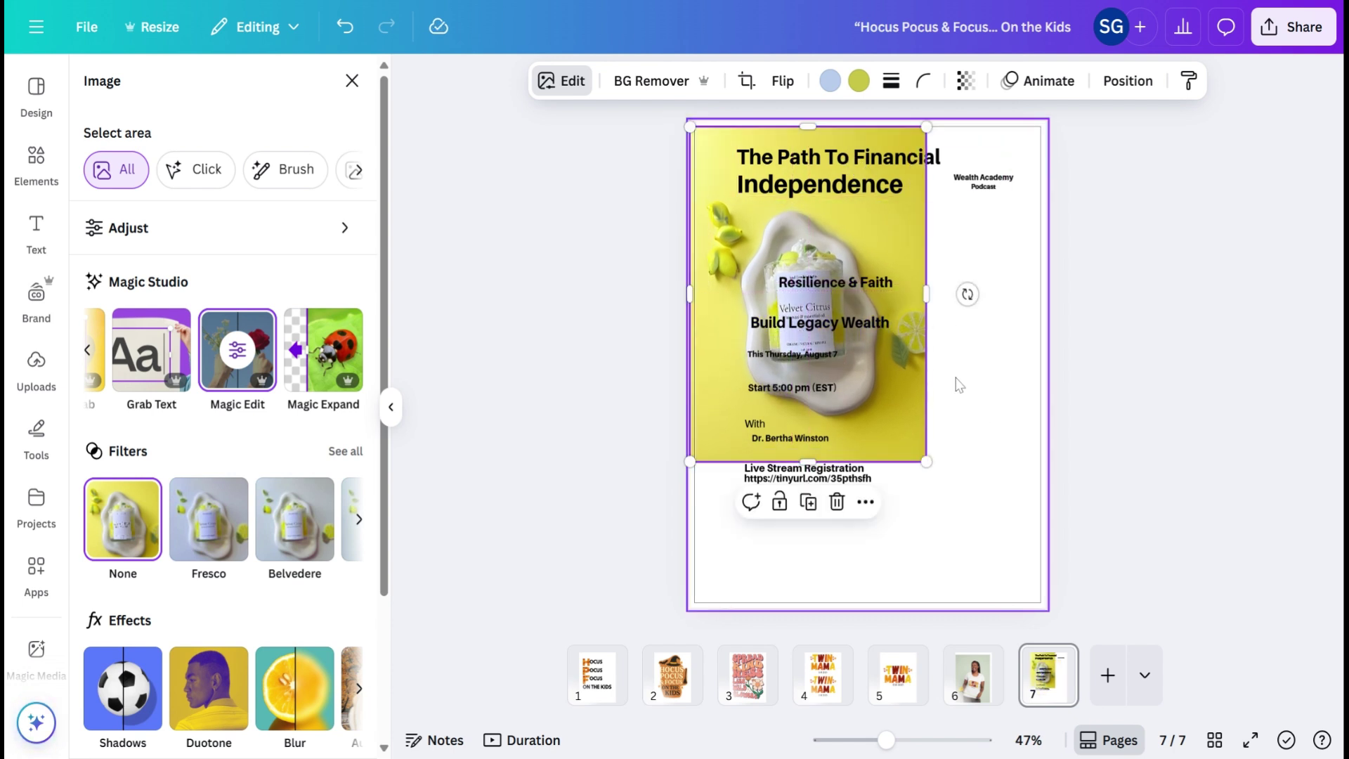
{"action": "left_click_drag", "start_coordinate": [926, 462], "coordinate": [783, 257]}
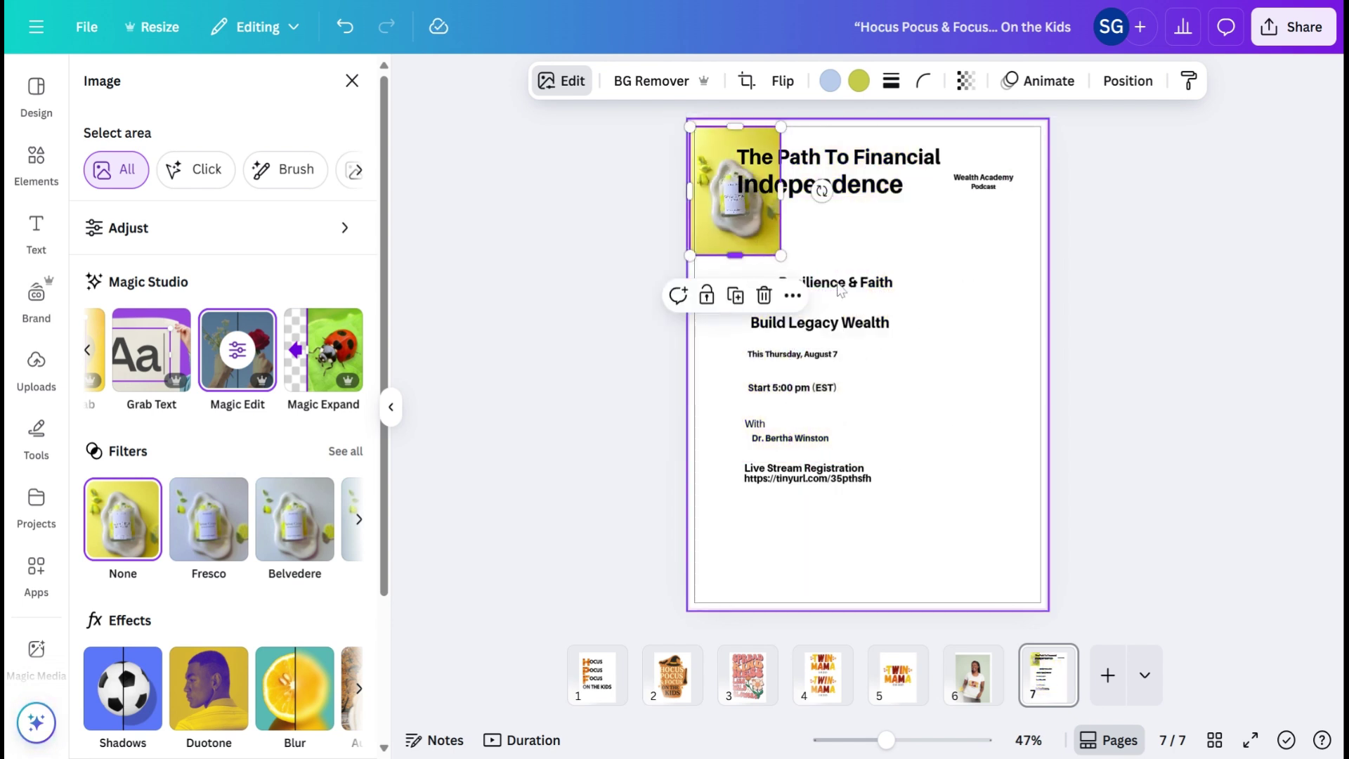
{"action": "left_click_drag", "start_coordinate": [817, 619], "coordinate": [845, 275]}
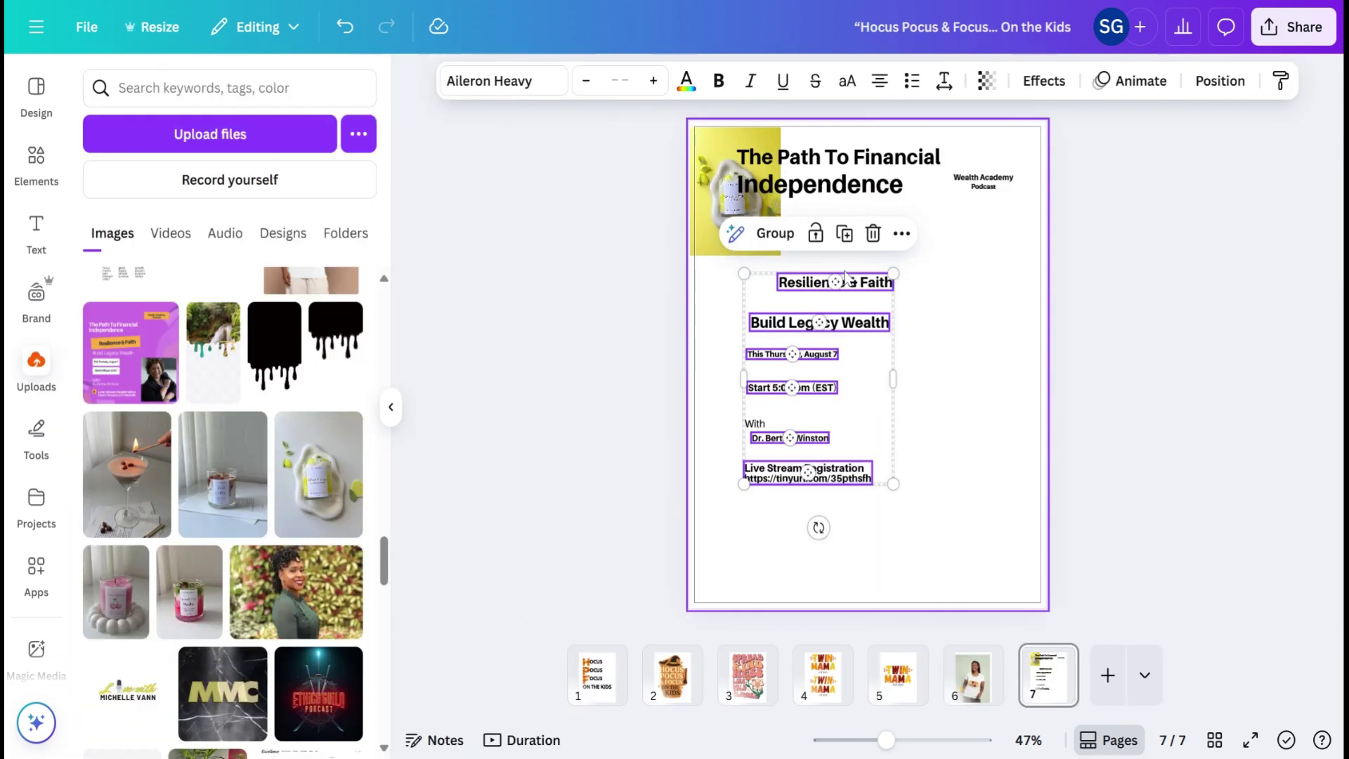
{"action": "left_click", "coordinate": [872, 233]}
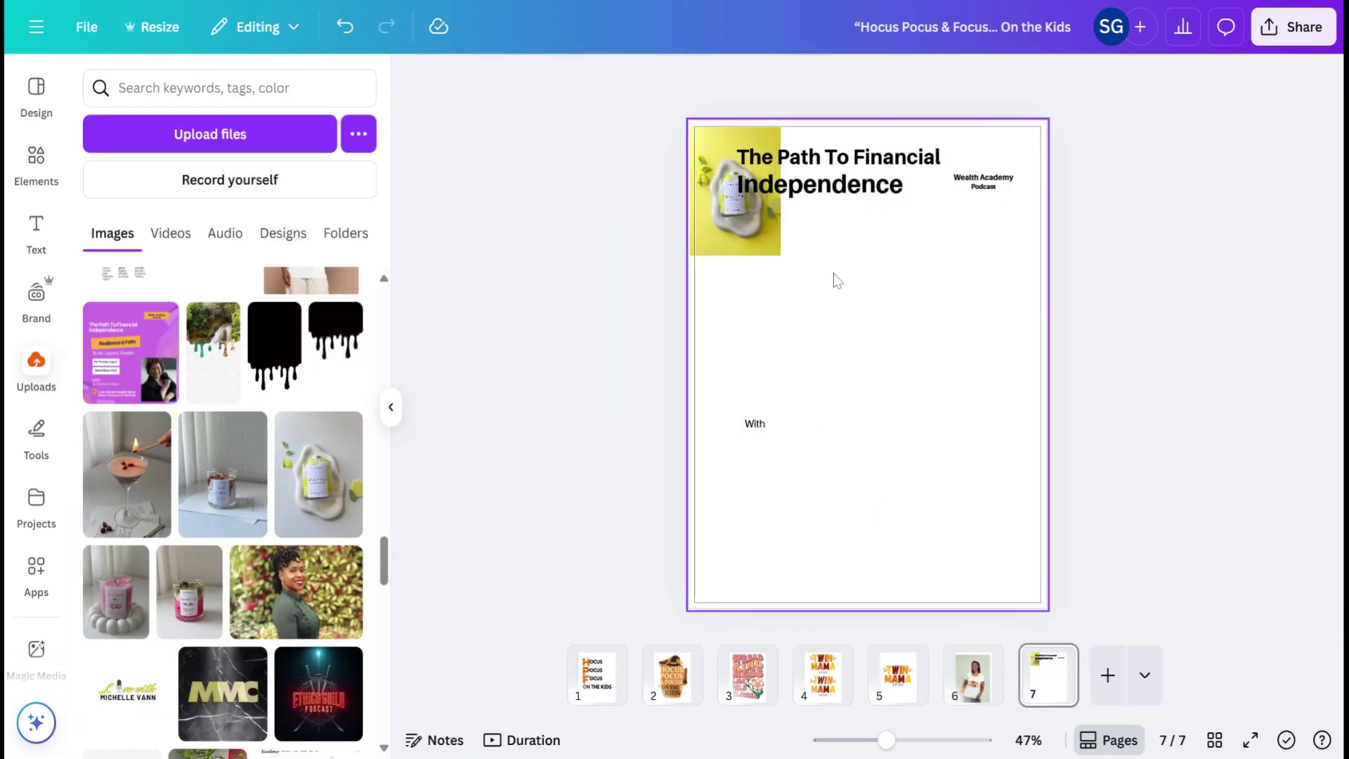
{"action": "left_click", "coordinate": [750, 244]}
{"action": "left_click", "coordinate": [568, 81]}
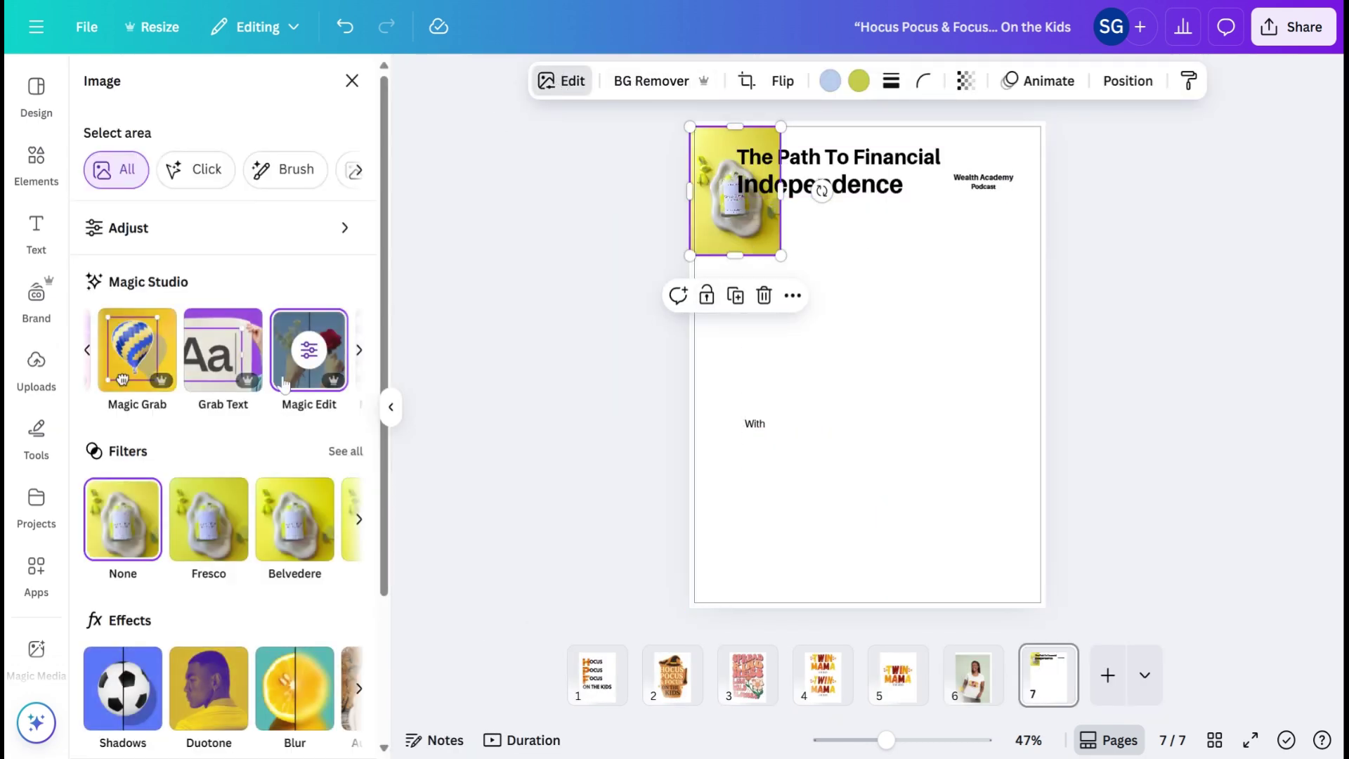
{"action": "scroll", "coordinate": [241, 358], "scroll_direction": "right", "scroll_amount": 2}
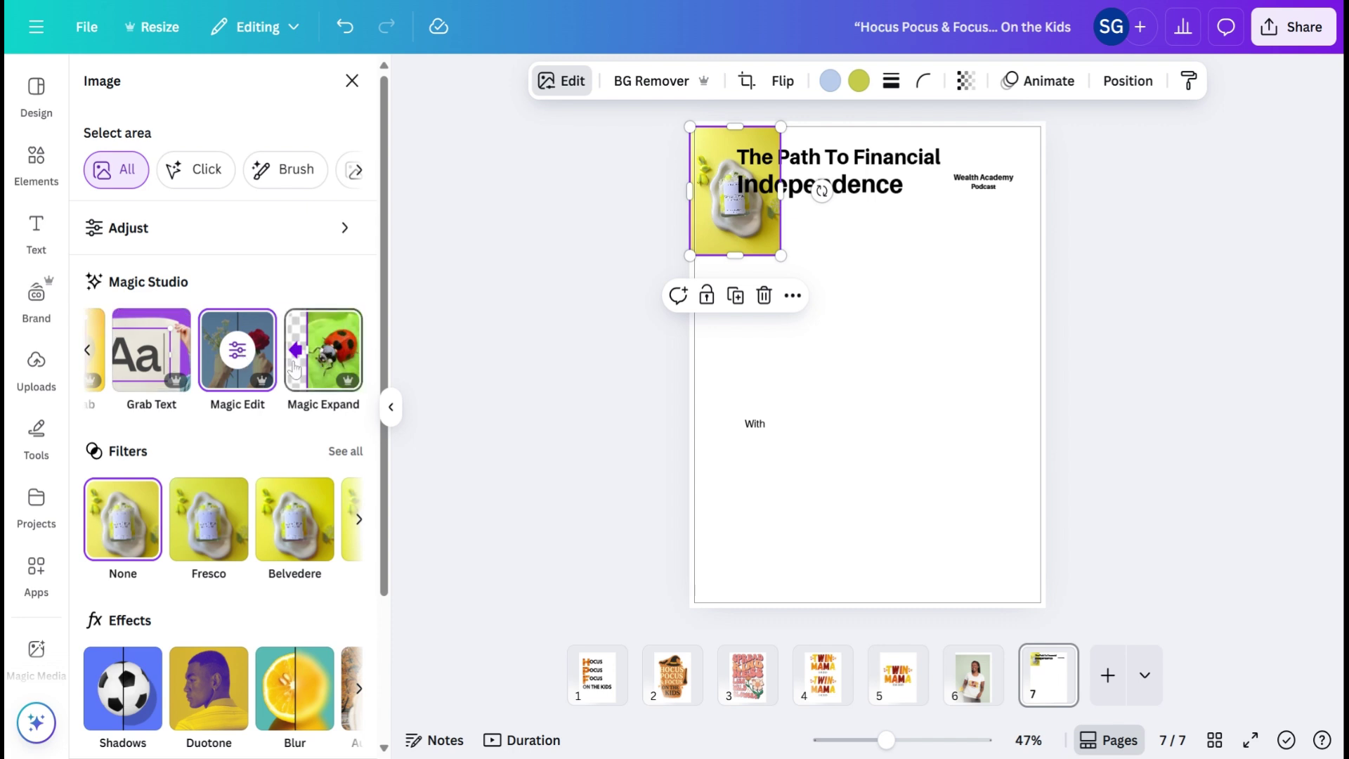
Magic Expand the candle photo to Whole Page and pick the blue-grey door scene.
{"action": "left_click", "coordinate": [304, 380]}
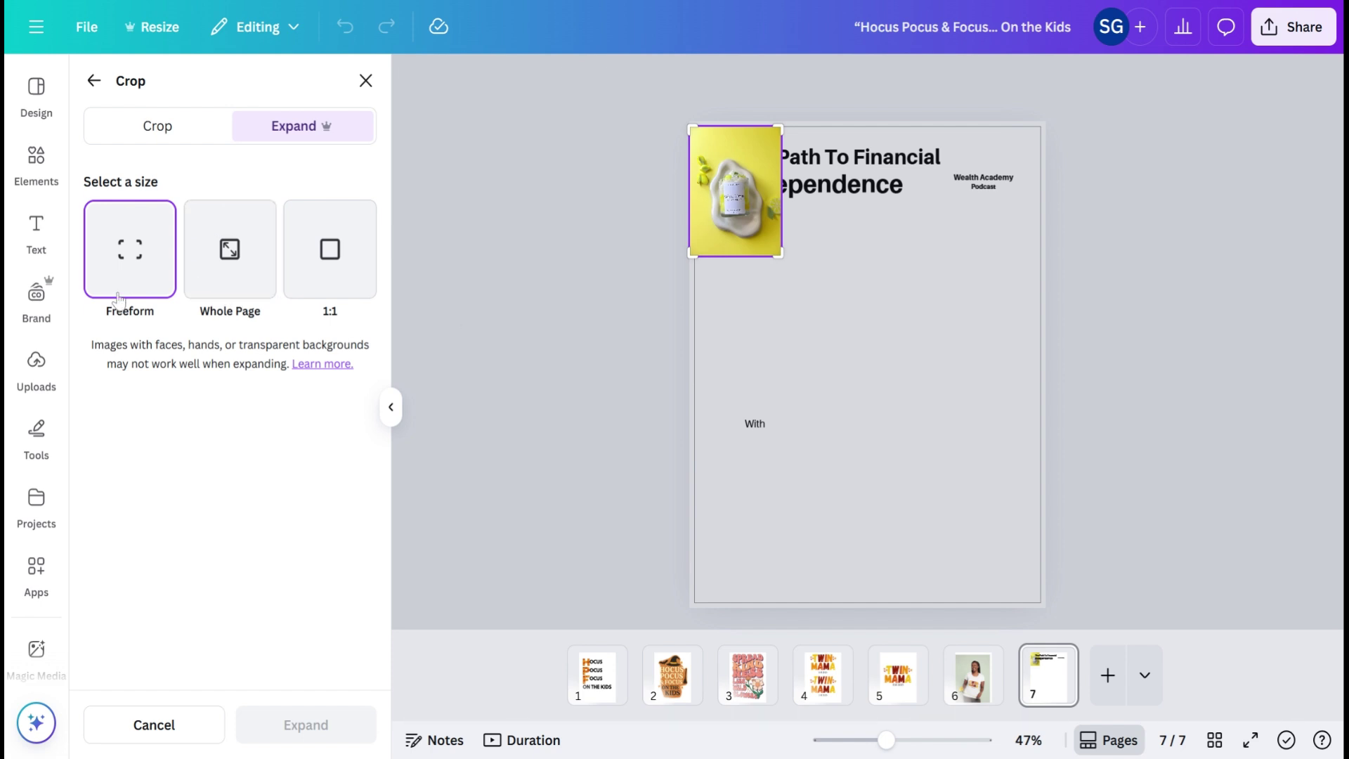
{"action": "left_click", "coordinate": [247, 266]}
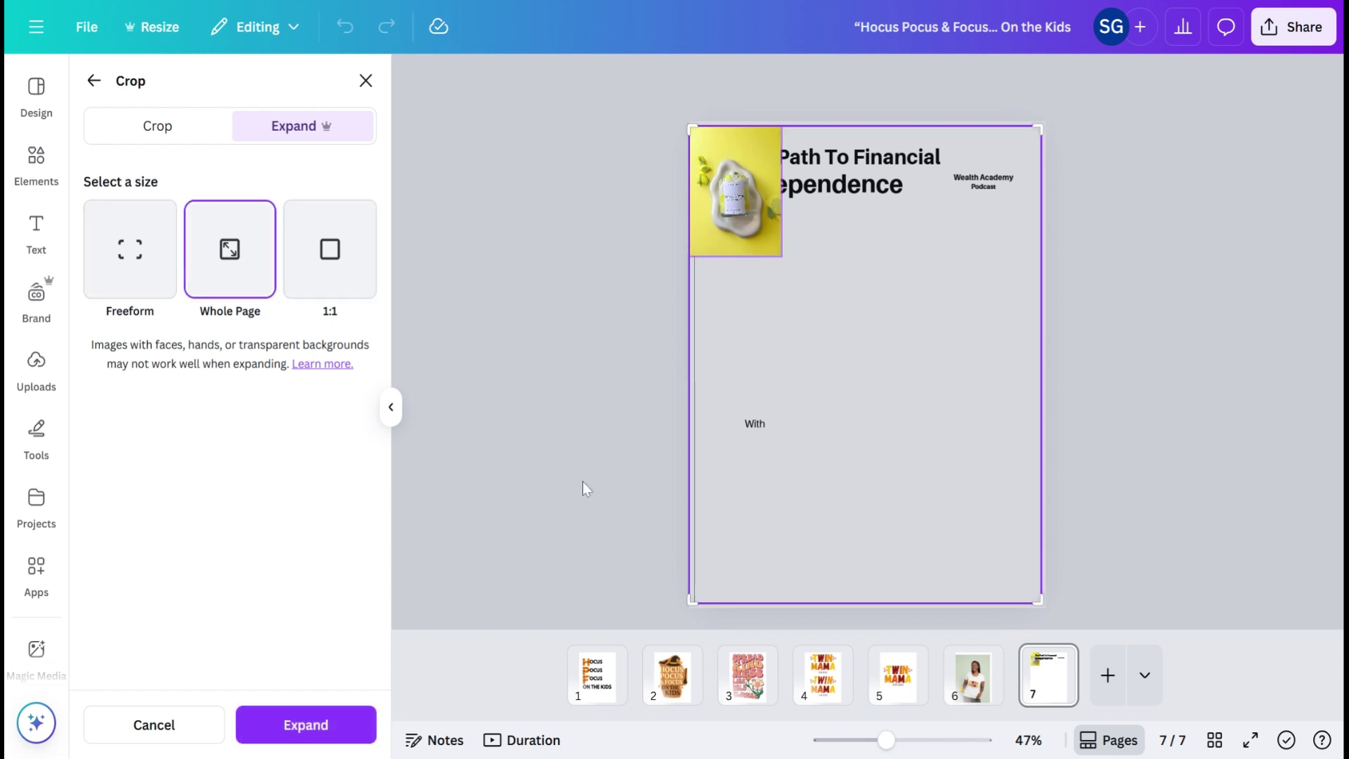
{"action": "left_click", "coordinate": [311, 731]}
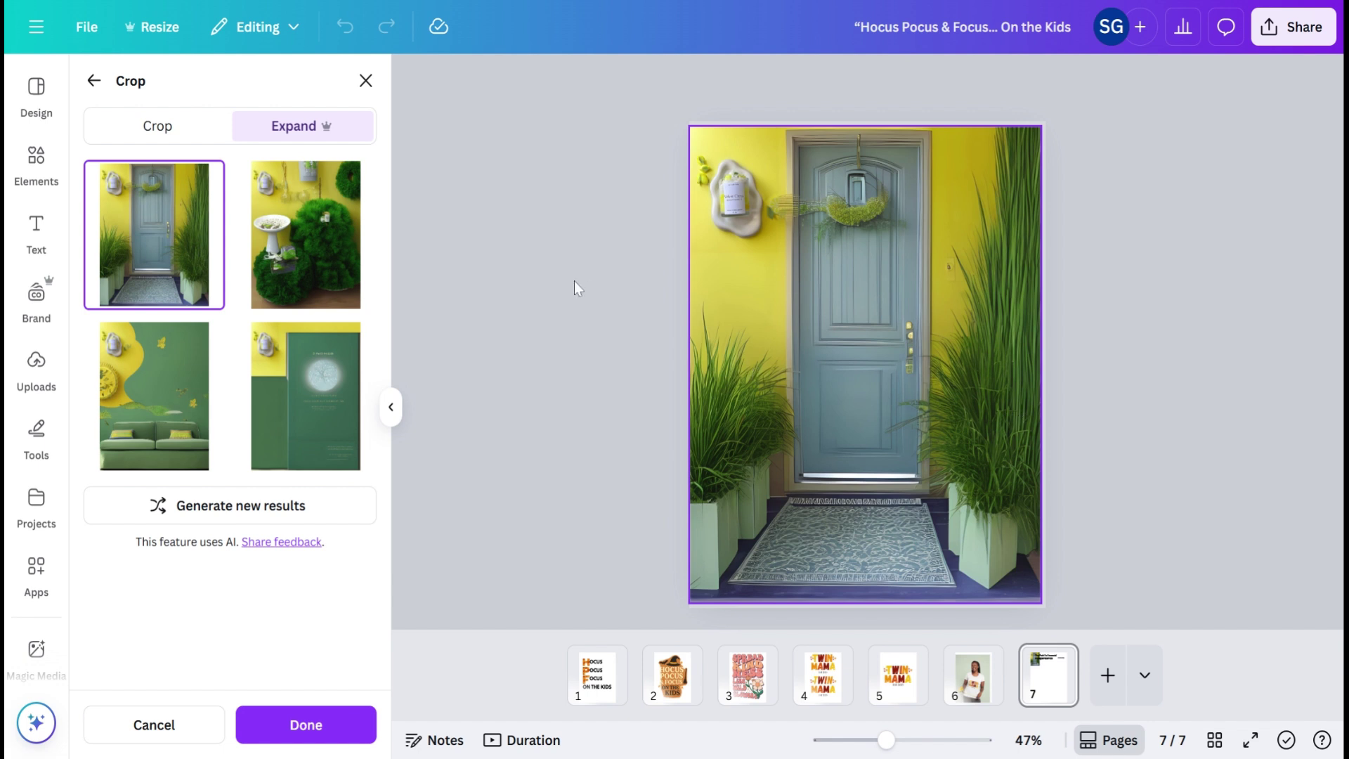
{"action": "left_click", "coordinate": [284, 228]}
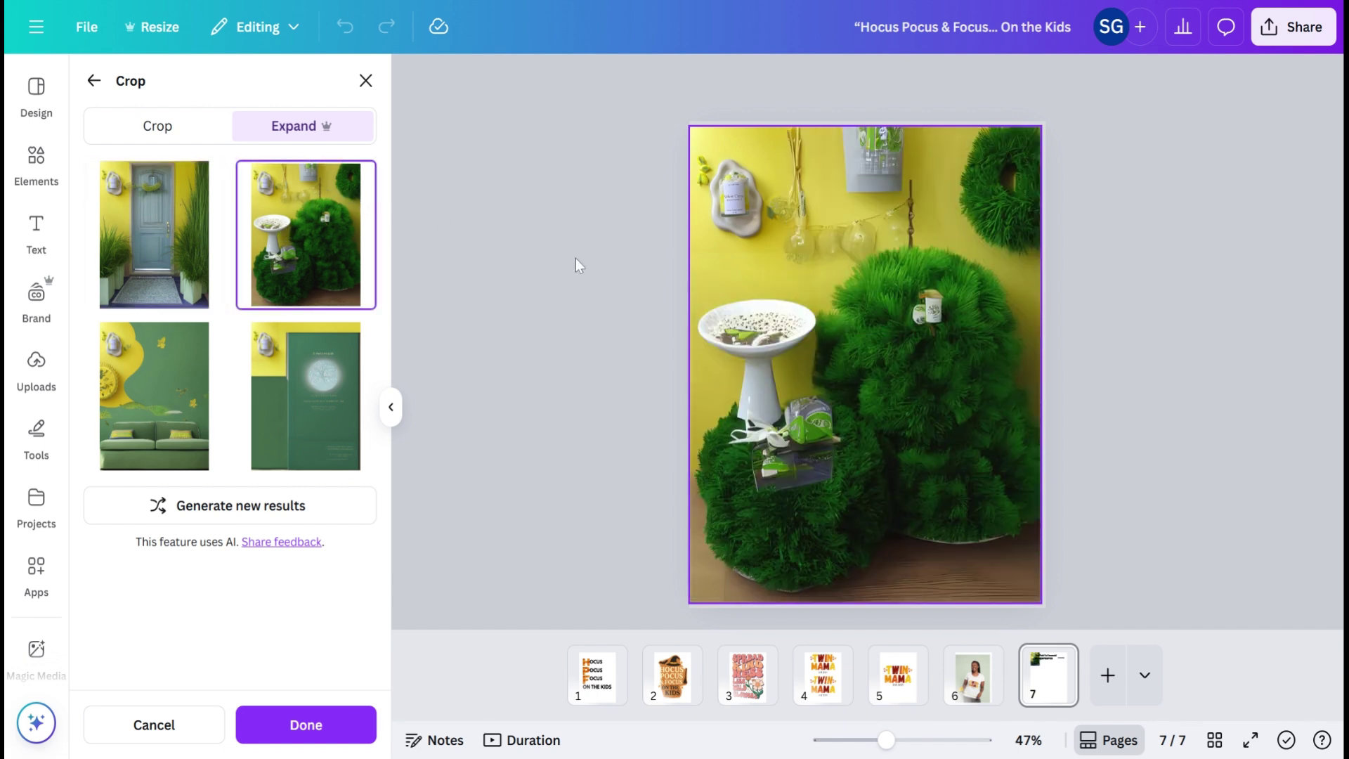
{"action": "left_click", "coordinate": [272, 373]}
{"action": "left_click", "coordinate": [167, 380]}
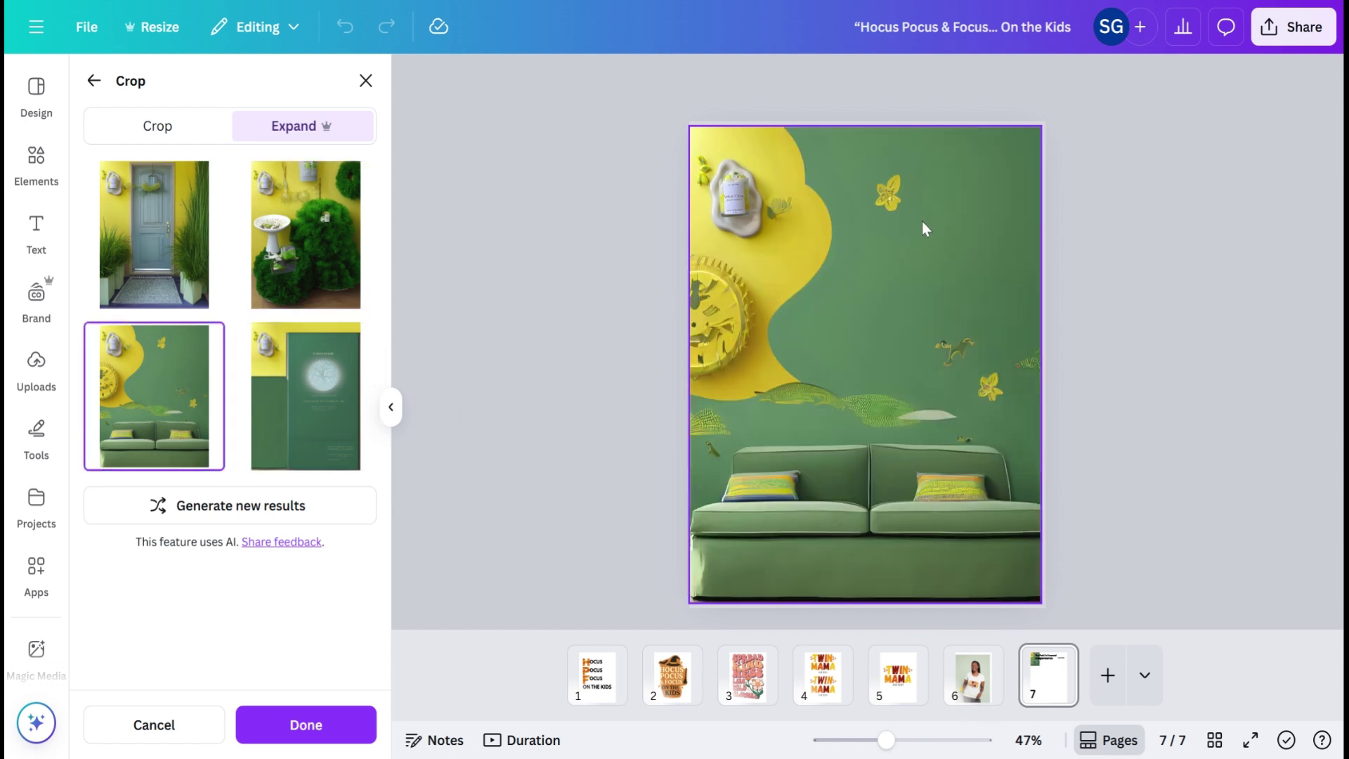
{"action": "left_click", "coordinate": [133, 260]}
{"action": "left_click", "coordinate": [325, 265]}
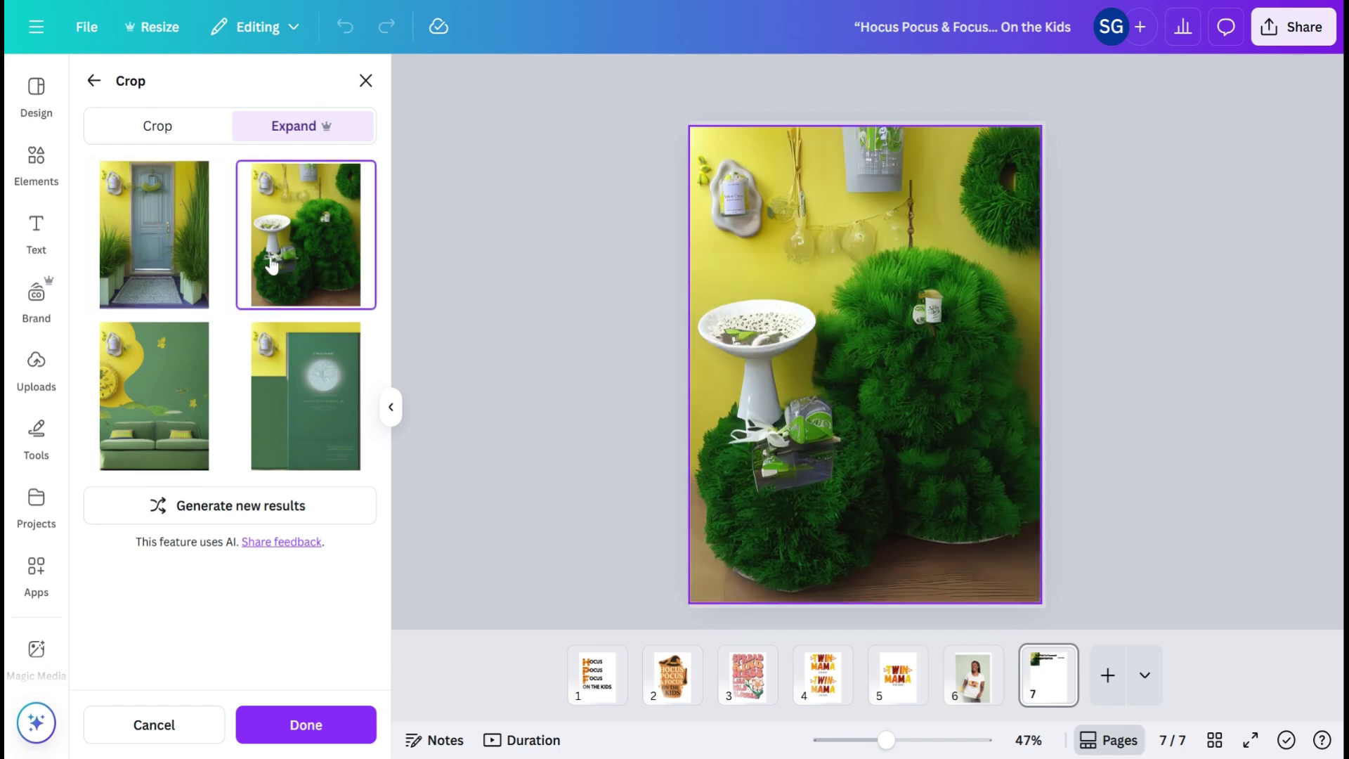
{"action": "left_click", "coordinate": [201, 242]}
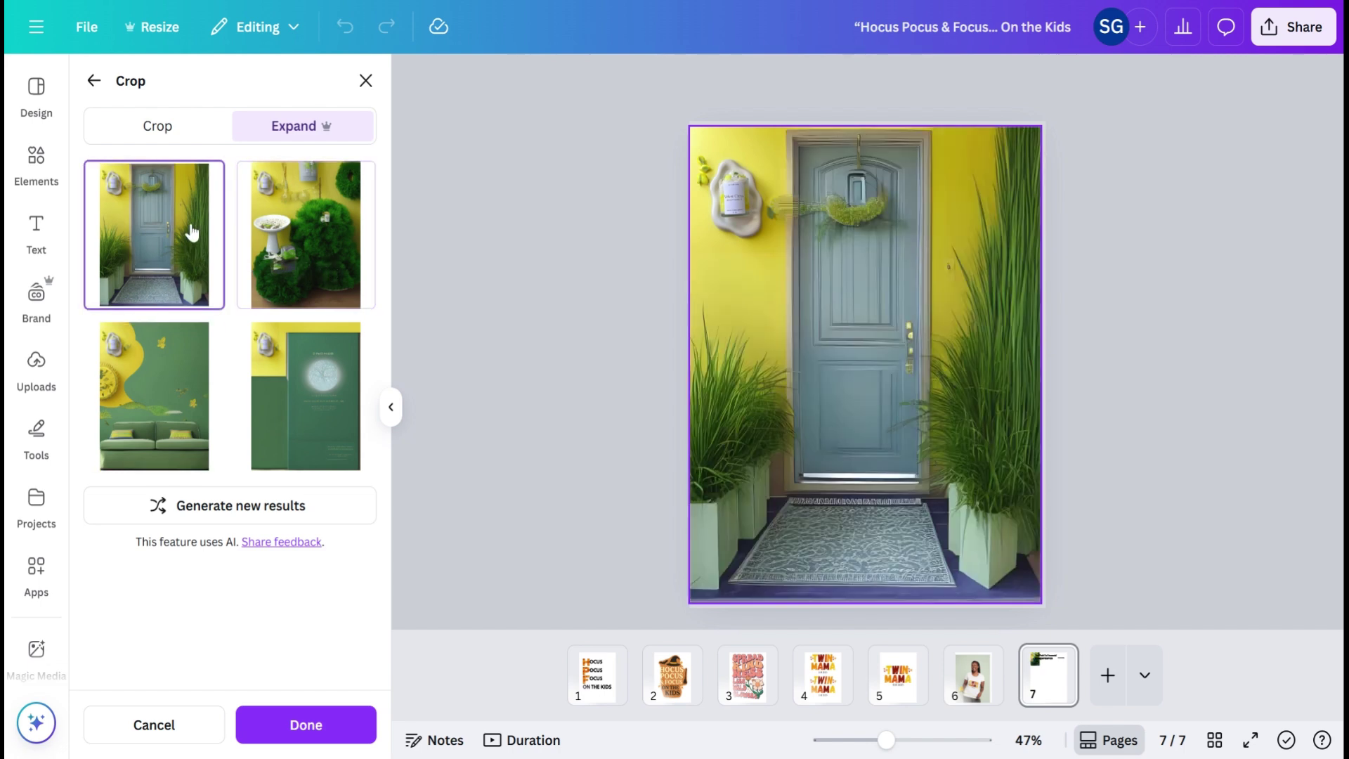
Preview Freeform, 1:1, 16:9 and 9:16 crop ratios on the candle photo.
{"action": "left_click", "coordinate": [199, 133]}
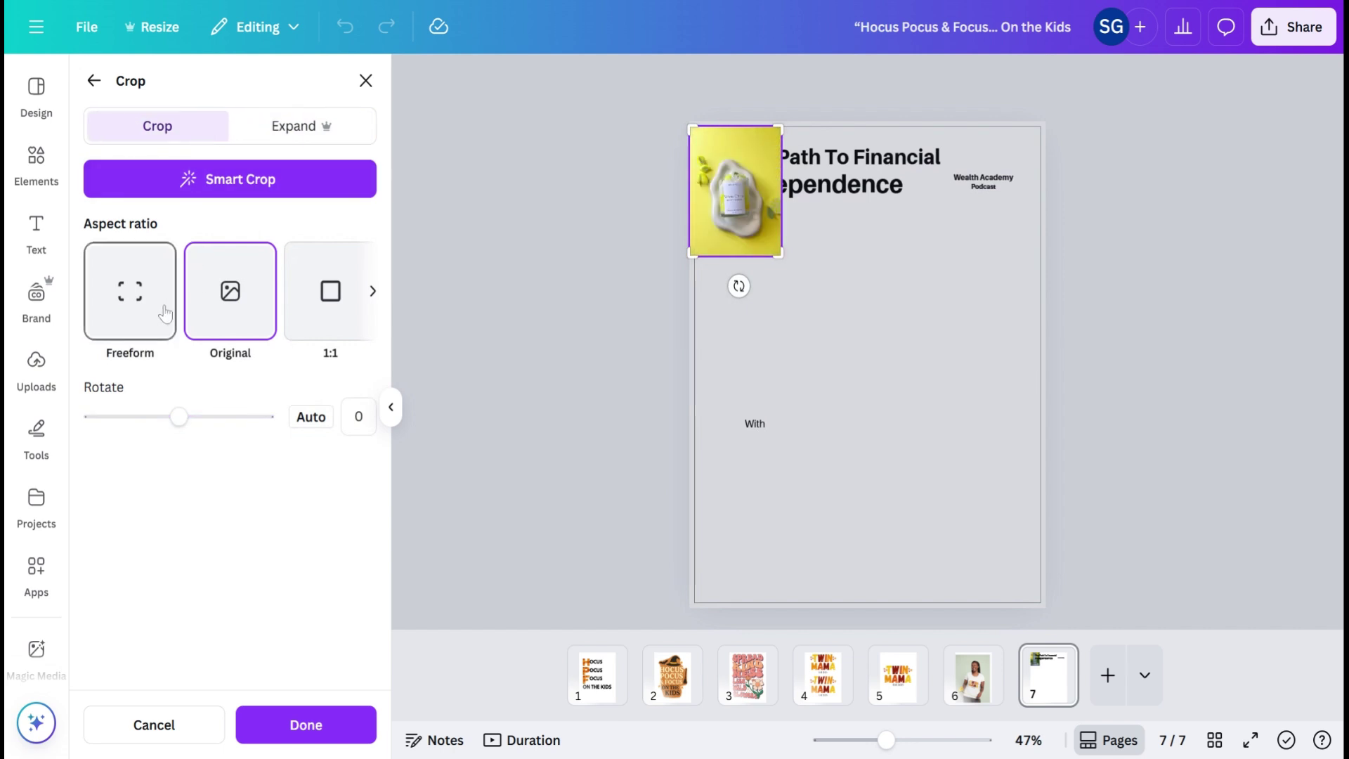
{"action": "left_click", "coordinate": [137, 302]}
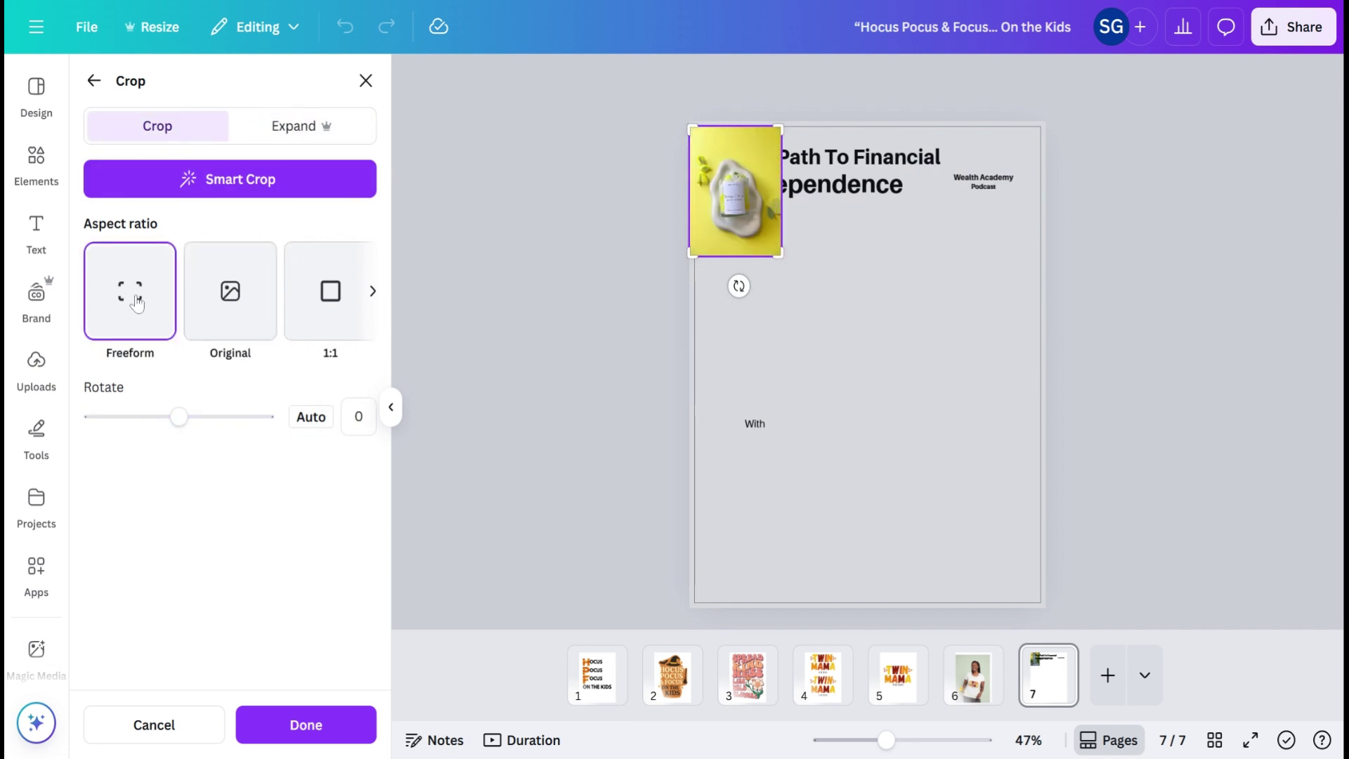
{"action": "left_click", "coordinate": [330, 311]}
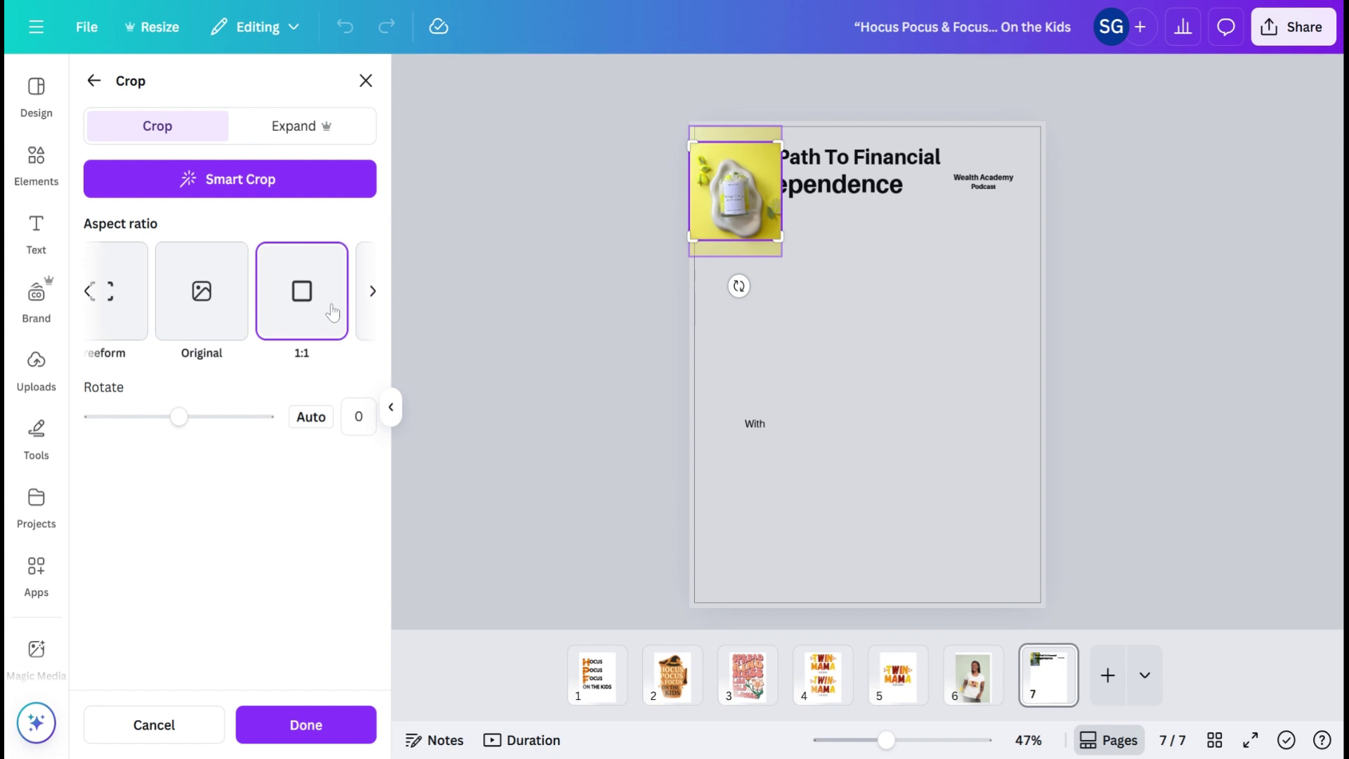
{"action": "scroll", "coordinate": [309, 310], "scroll_direction": "right", "scroll_amount": 3}
{"action": "left_click", "coordinate": [185, 306]}
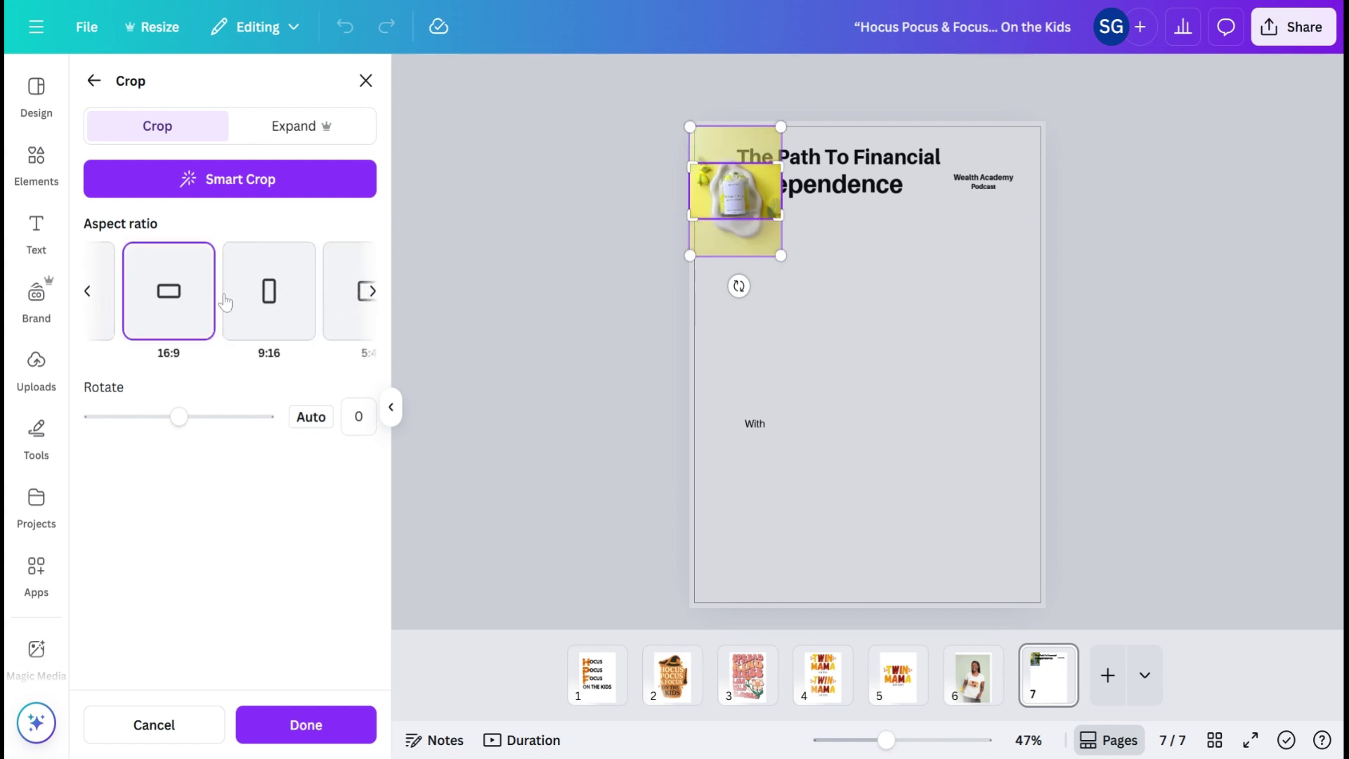
{"action": "left_click", "coordinate": [274, 328]}
Try 5:4 and 4:5 crops, then settle on a 4:3 landscape ratio.
{"action": "scroll", "coordinate": [274, 328], "scroll_direction": "right", "scroll_amount": 1}
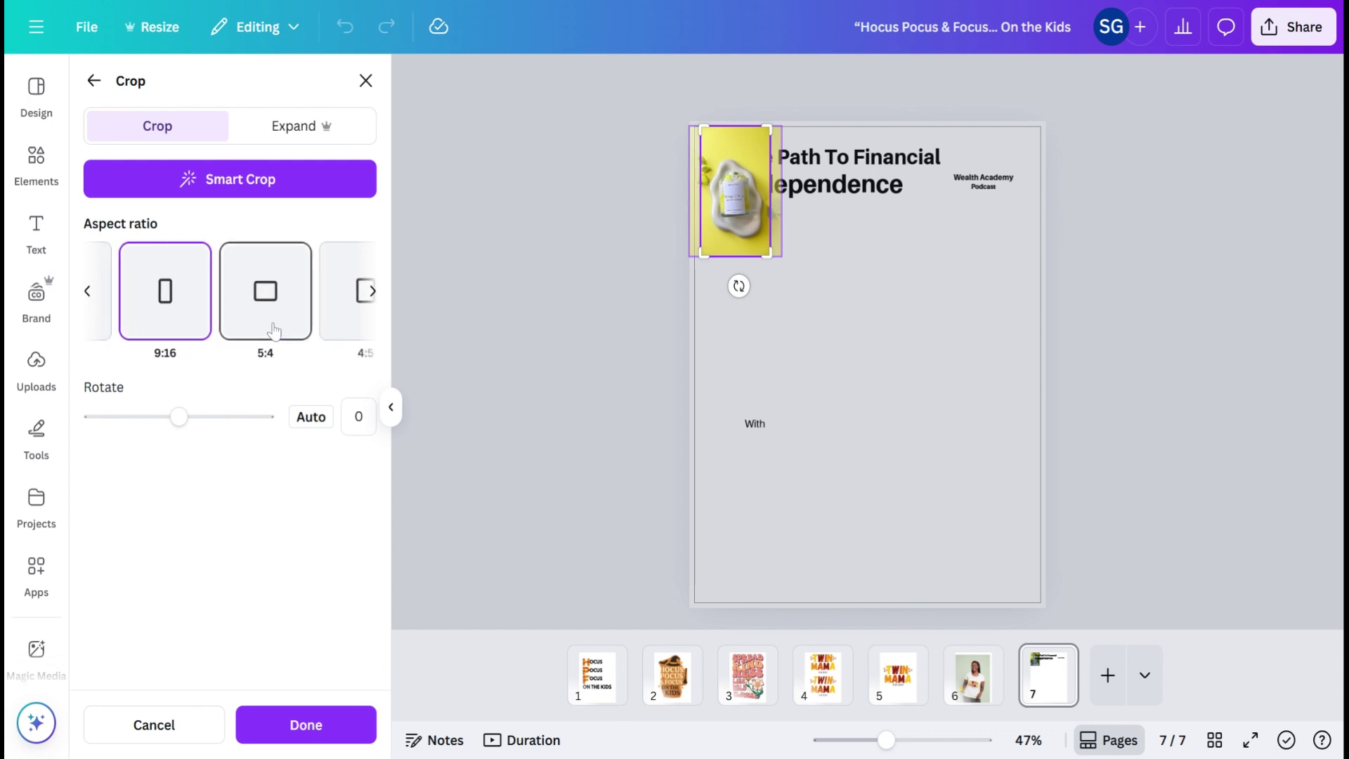
{"action": "left_click", "coordinate": [278, 318]}
{"action": "scroll", "coordinate": [277, 317], "scroll_direction": "right", "scroll_amount": 1}
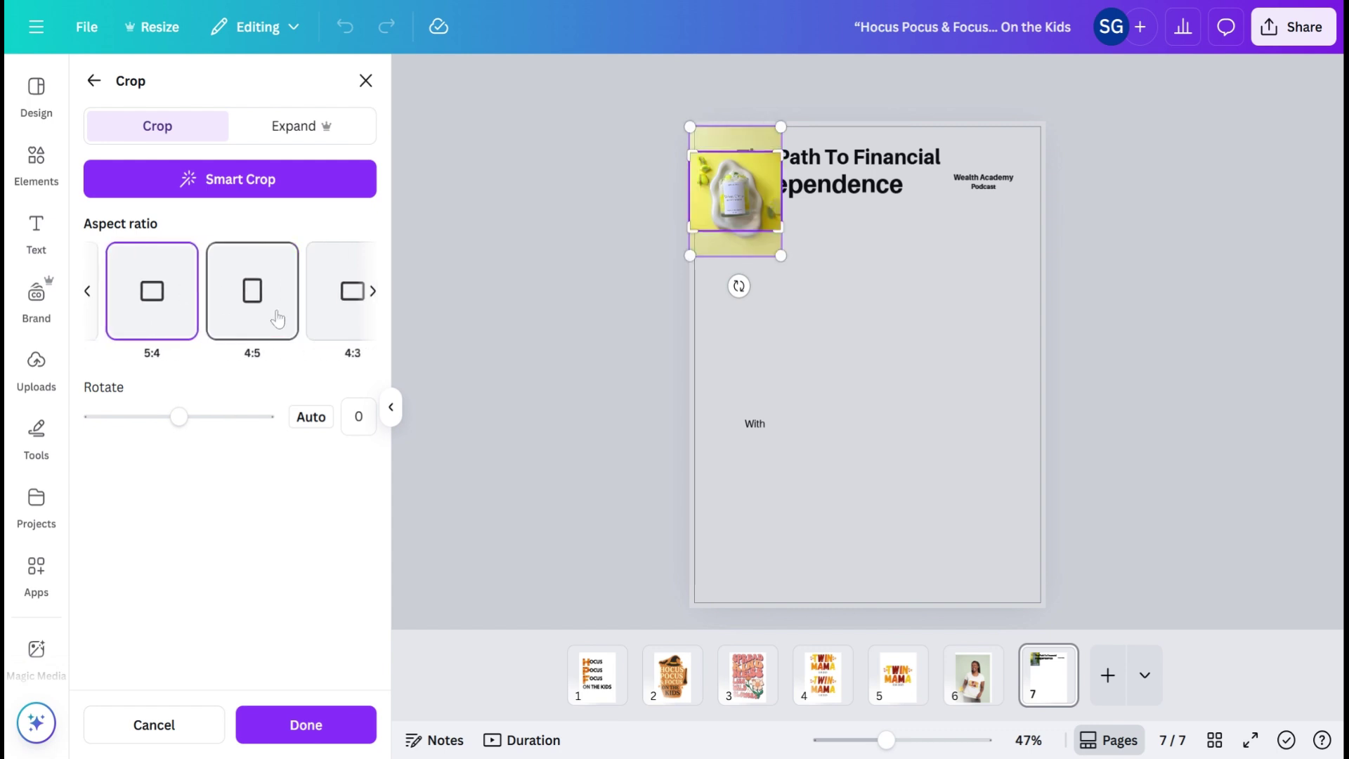
{"action": "left_click", "coordinate": [287, 329]}
{"action": "left_click", "coordinate": [325, 337]}
{"action": "scroll", "coordinate": [330, 337], "scroll_direction": "right", "scroll_amount": 3}
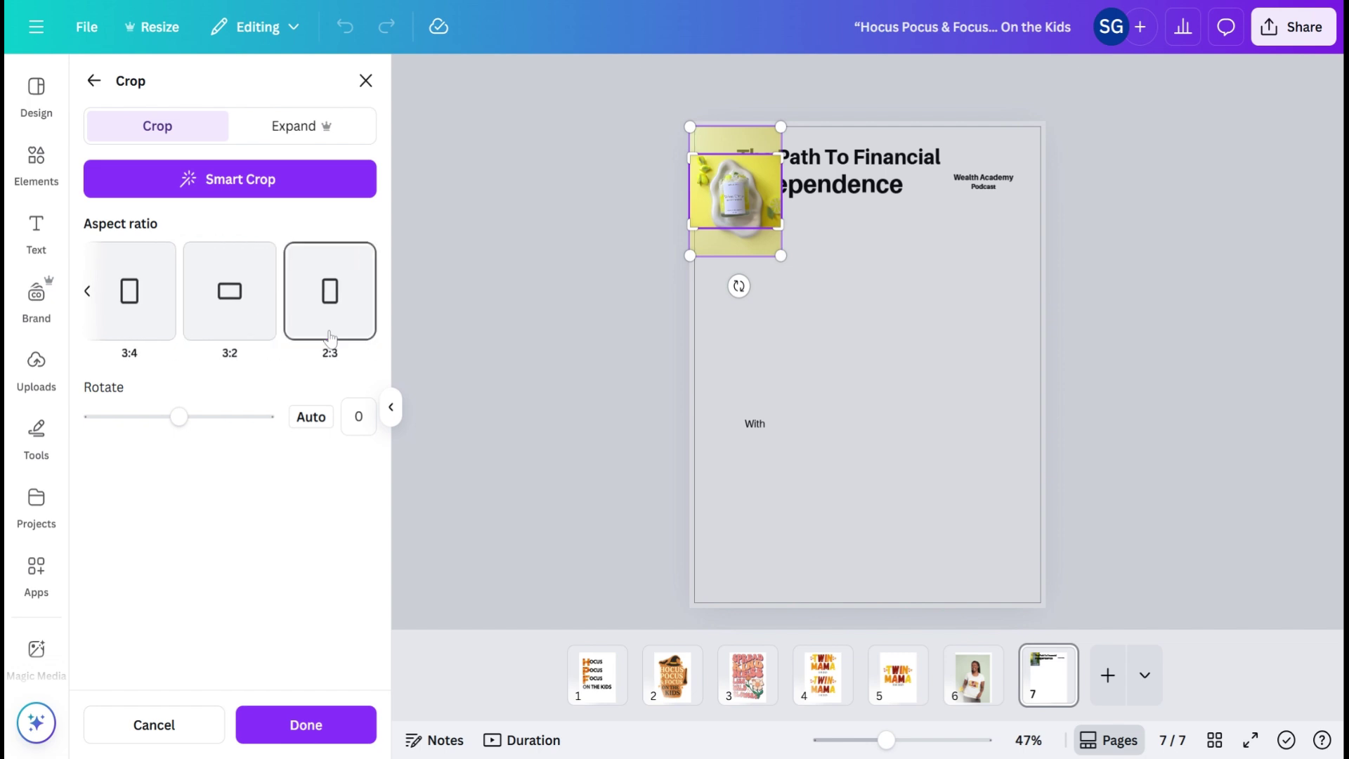
Apply the 4:3 crop to the candle photo and browse the Magic Studio carousel.
{"action": "left_click", "coordinate": [94, 81]}
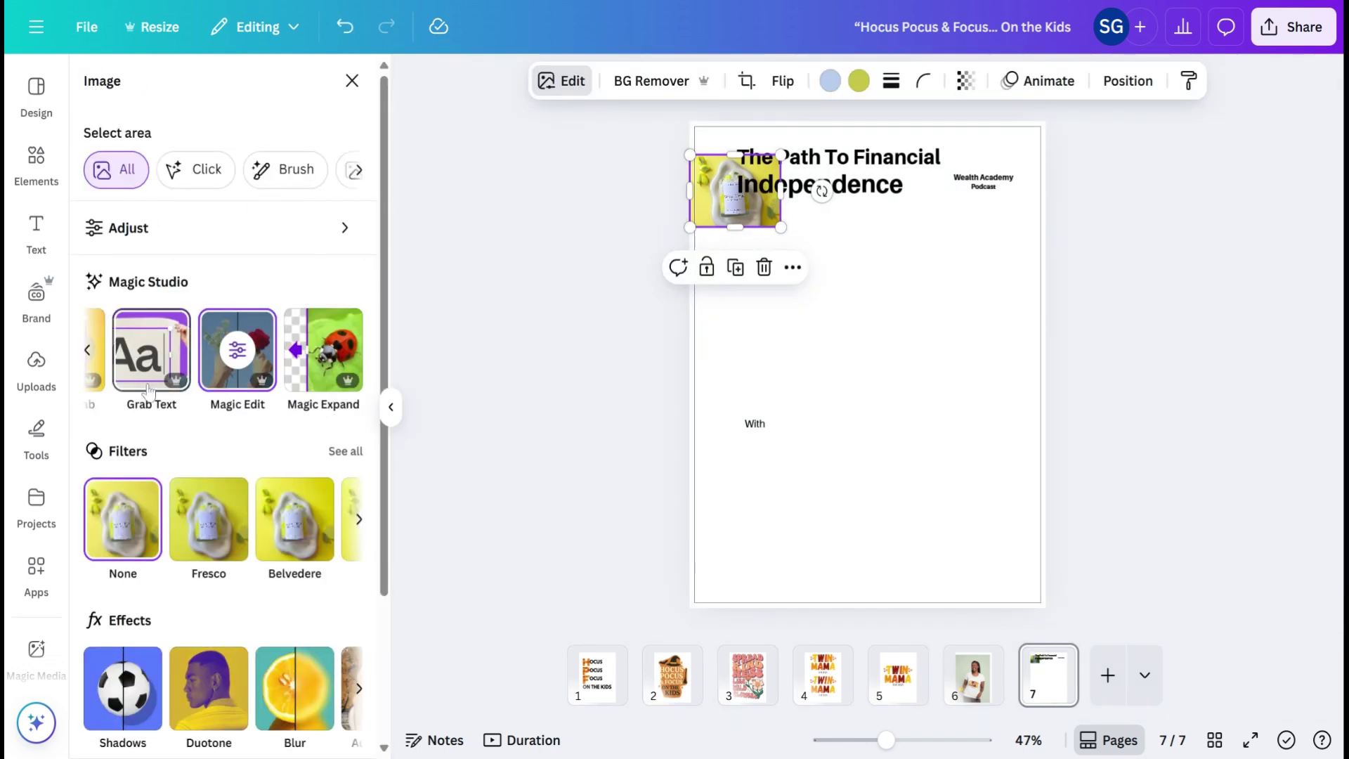
{"action": "scroll", "coordinate": [148, 389], "scroll_direction": "left", "scroll_amount": 5}
{"action": "scroll", "coordinate": [148, 390], "scroll_direction": "down", "scroll_amount": 1}
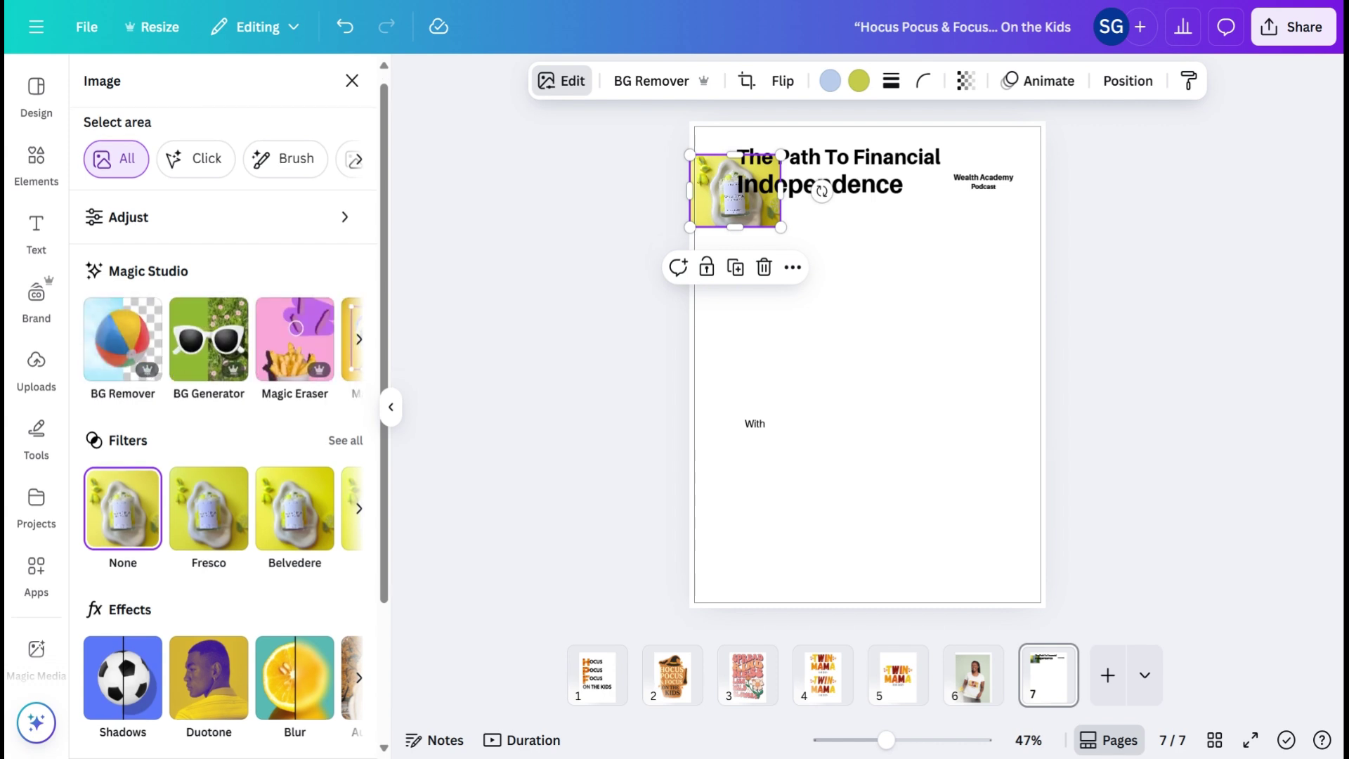
{"action": "scroll", "coordinate": [240, 344], "scroll_direction": "right", "scroll_amount": 2}
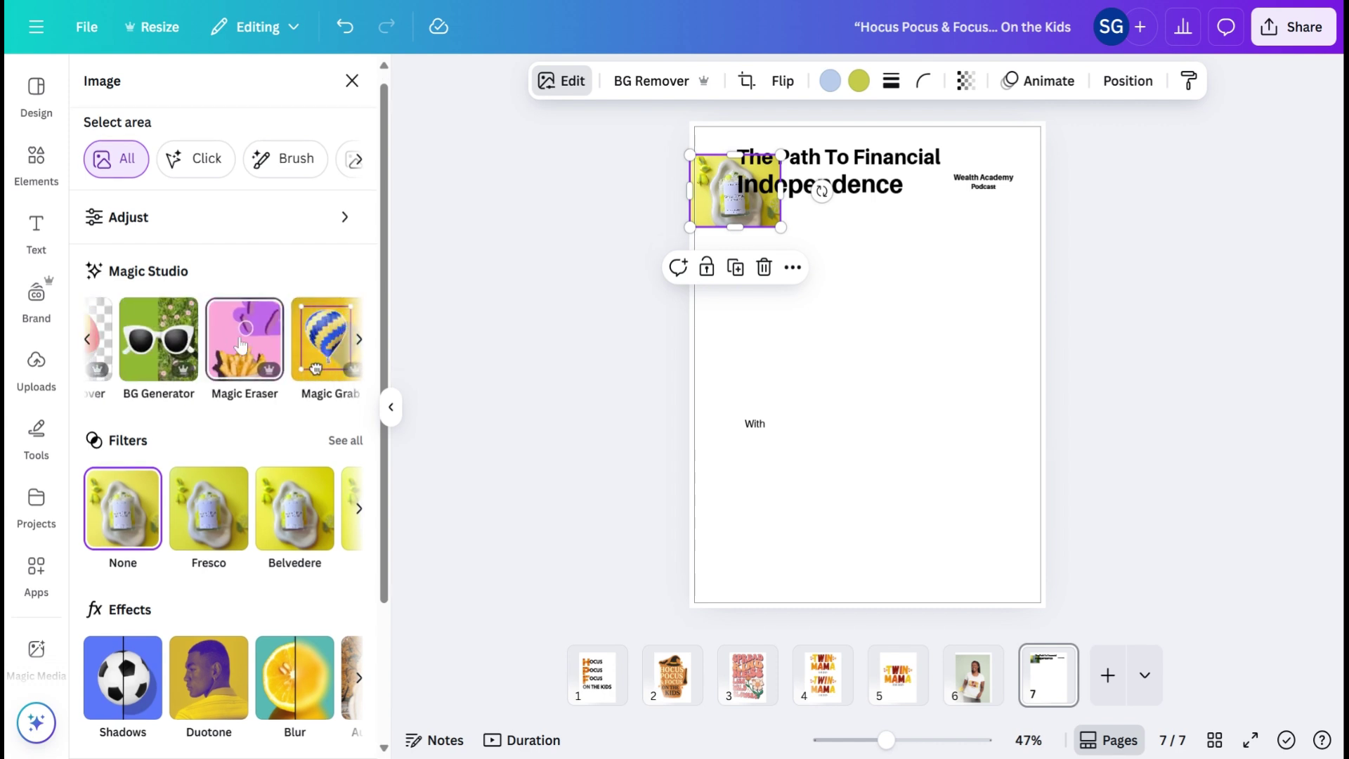